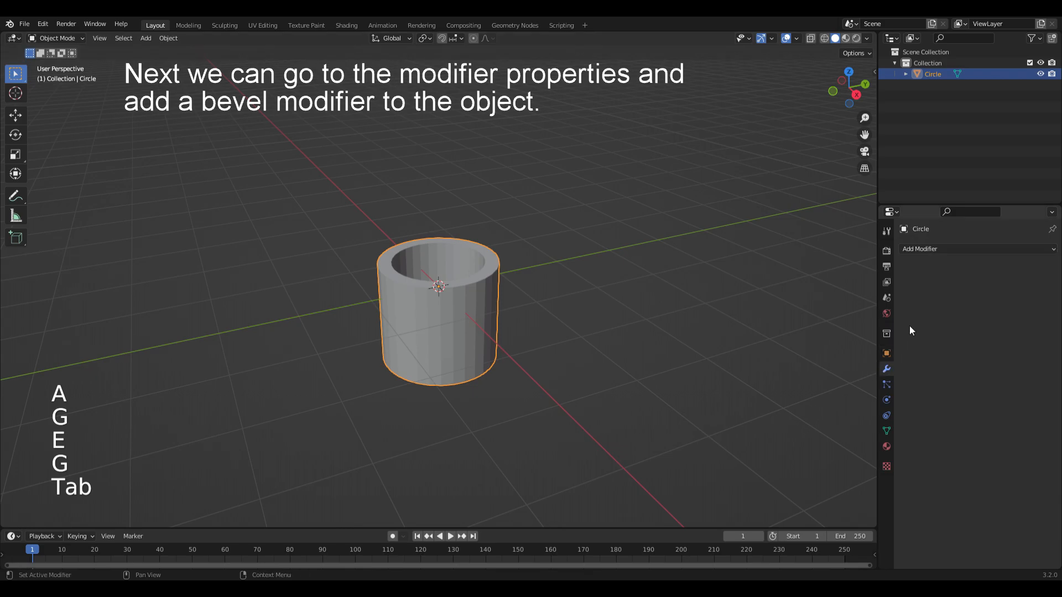
# - Add a Bevel modifier to the hollow tube with an amount of 0.025 m and 3 segments
pyautogui.click(951, 249)
pyautogui.click(865, 290)
pyautogui.click(974, 310)
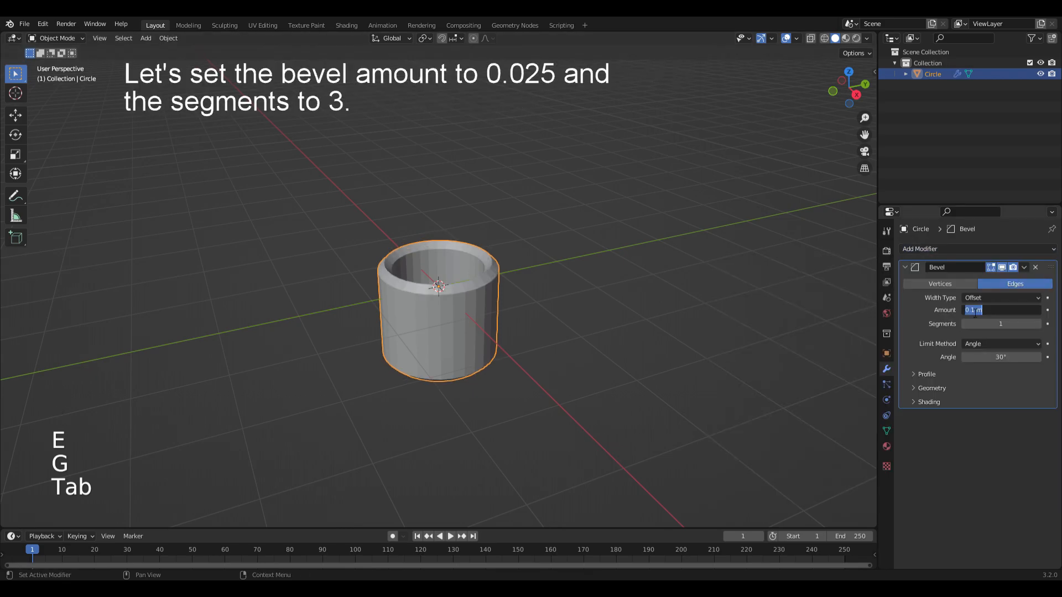
pyautogui.write('0.025')
pyautogui.press('Return')
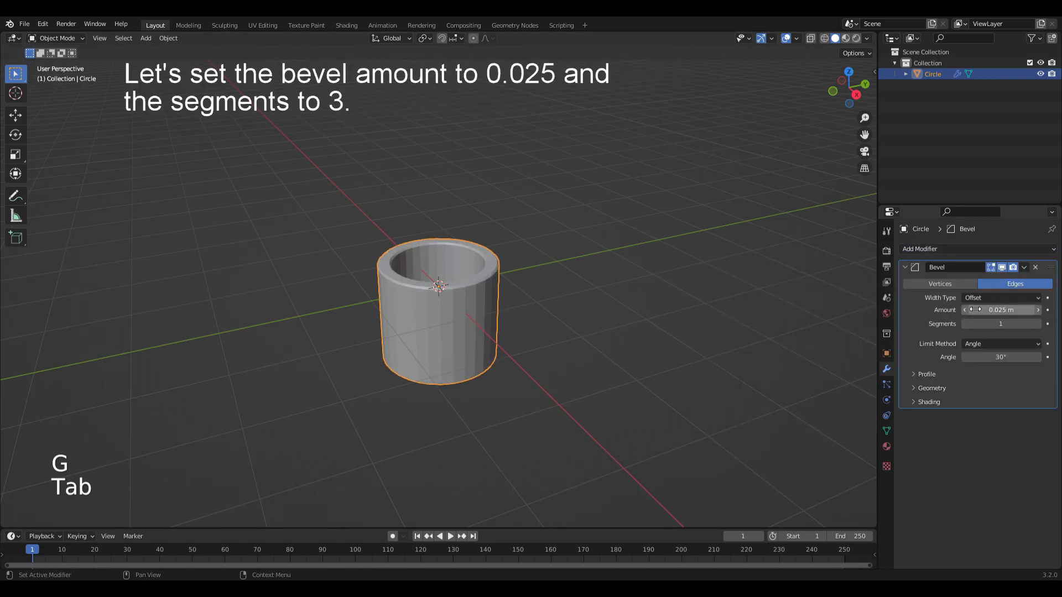
pyautogui.click(1038, 324)
pyautogui.click(1038, 325)
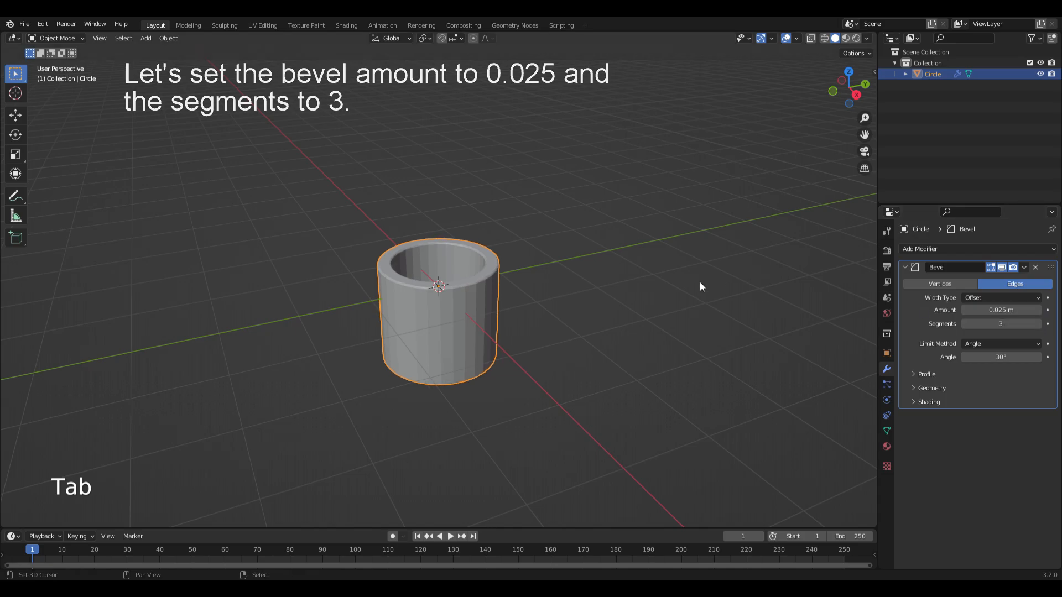
# - Add a level 2 Subdivision Surface modifier to the hollow tube and shade it smooth
pyautogui.hotkey('ctrl', '2')
pyautogui.press('w')
pyautogui.click(564, 266)
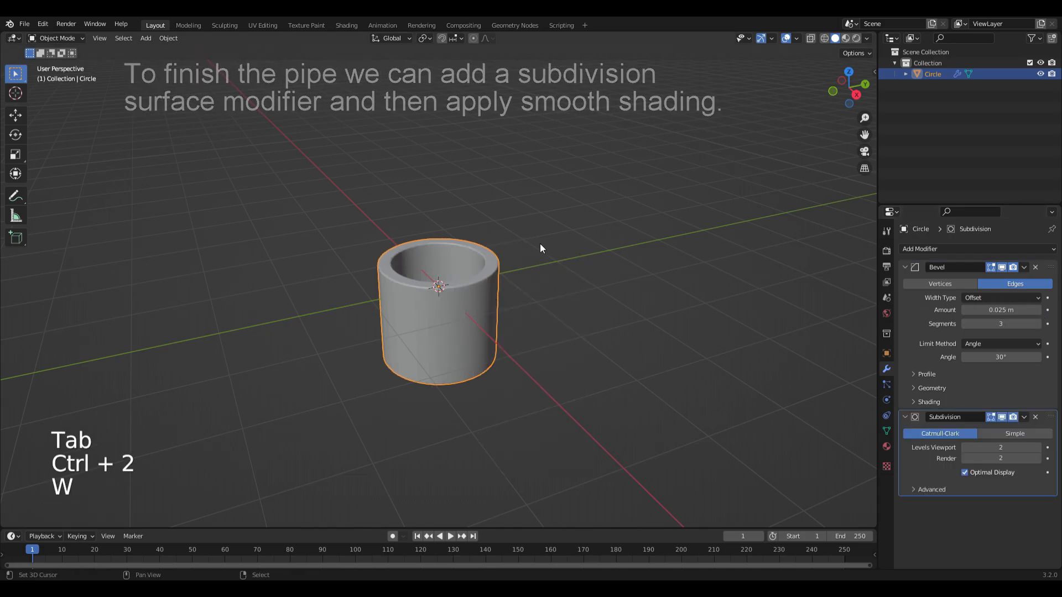
# - Rename the hollow tube object as Pipe
pyautogui.press('F2')
pyautogui.write('Pipe')
pyautogui.press('Return')
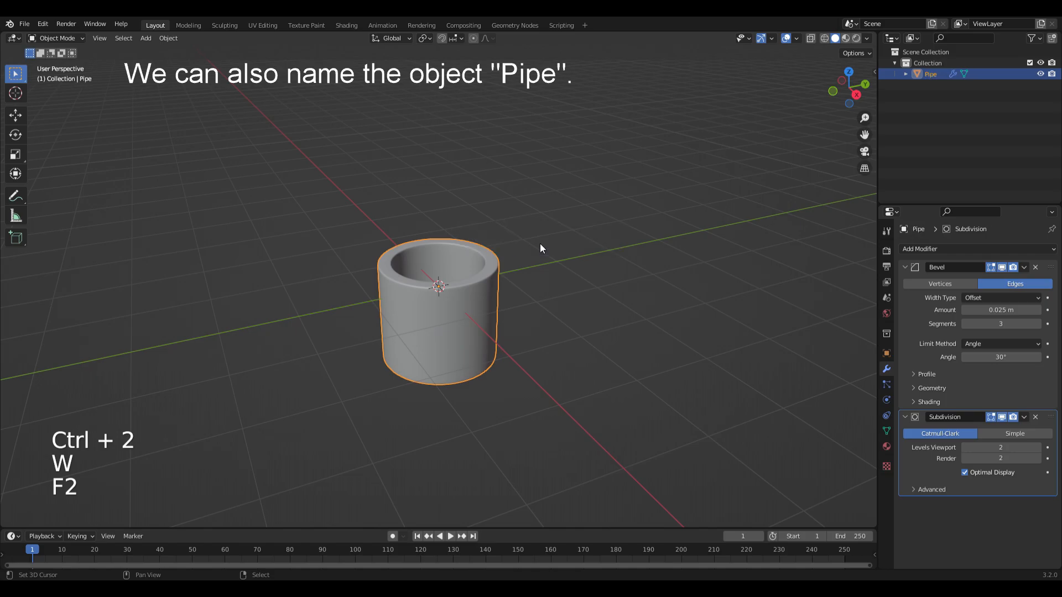
# - Add a mesh cylinder and set its scale to 1.4 on X and Y and 0.07 on Z
pyautogui.hotkey('shift', 'a')
pyautogui.moveTo(457, 214)
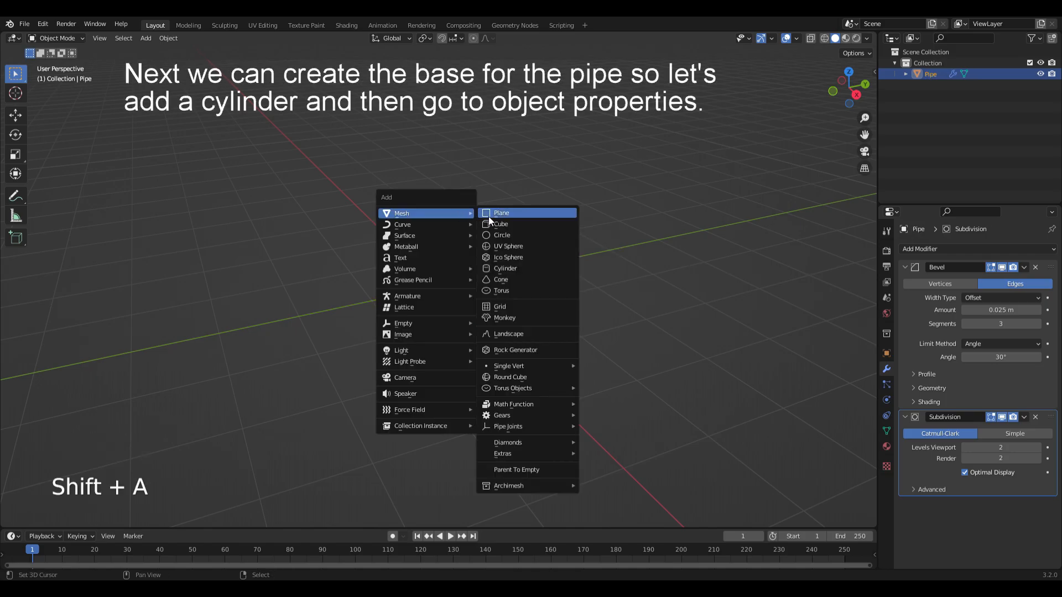
pyautogui.click(503, 268)
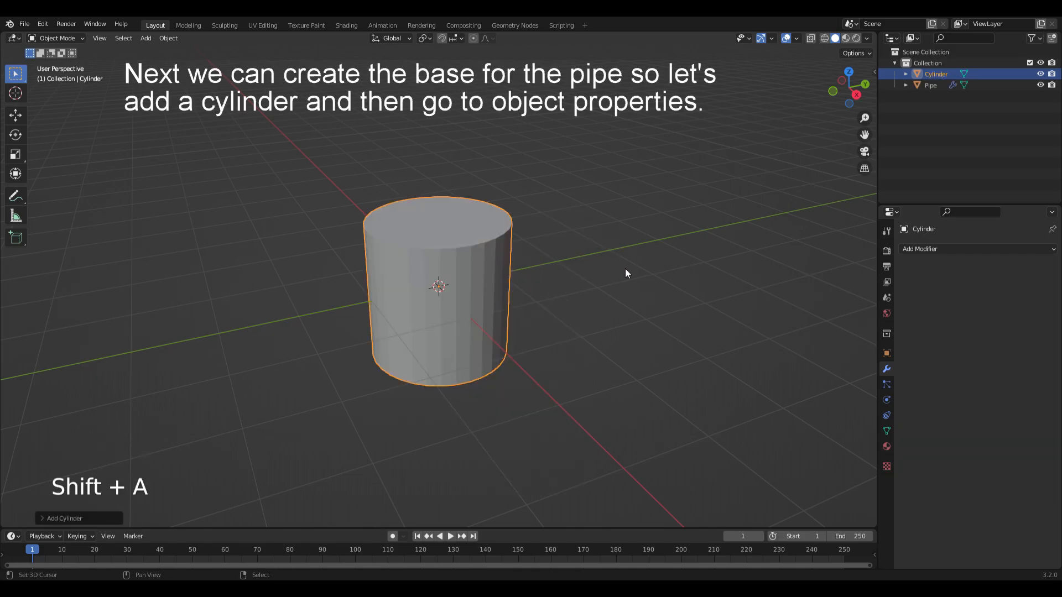
pyautogui.click(886, 353)
pyautogui.moveTo(995, 369); pyautogui.dragTo(1001, 366)
pyautogui.write('1')
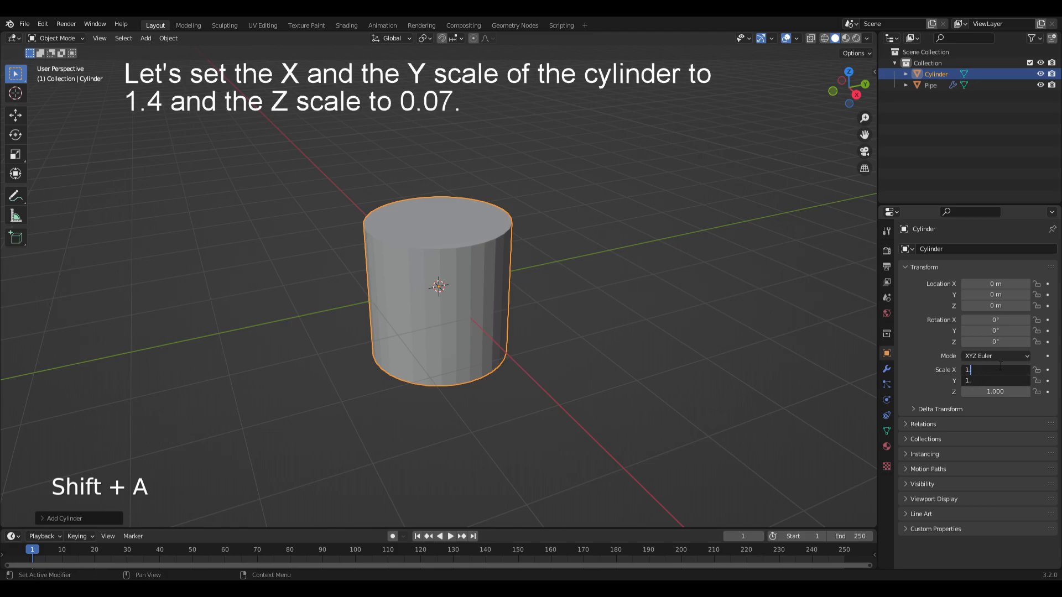
pyautogui.write('.4')
pyautogui.press('Return')
pyautogui.click(994, 391)
pyautogui.write('0.07')
pyautogui.press('Return')
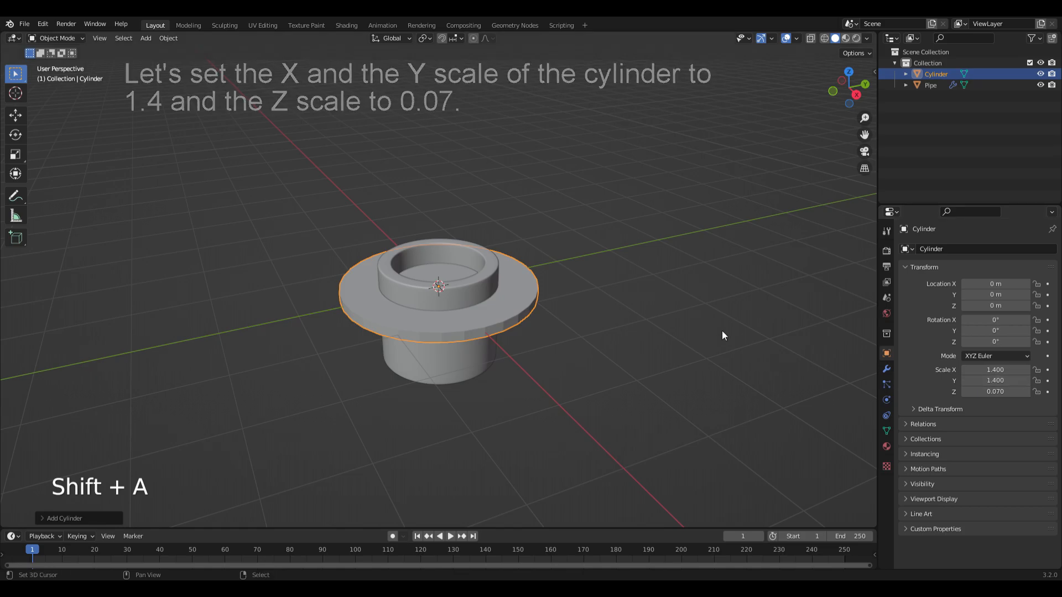
# - Move the flattened cylinder by -0.65 m along the Z axis and apply its scale
pyautogui.write('gz-0.65')
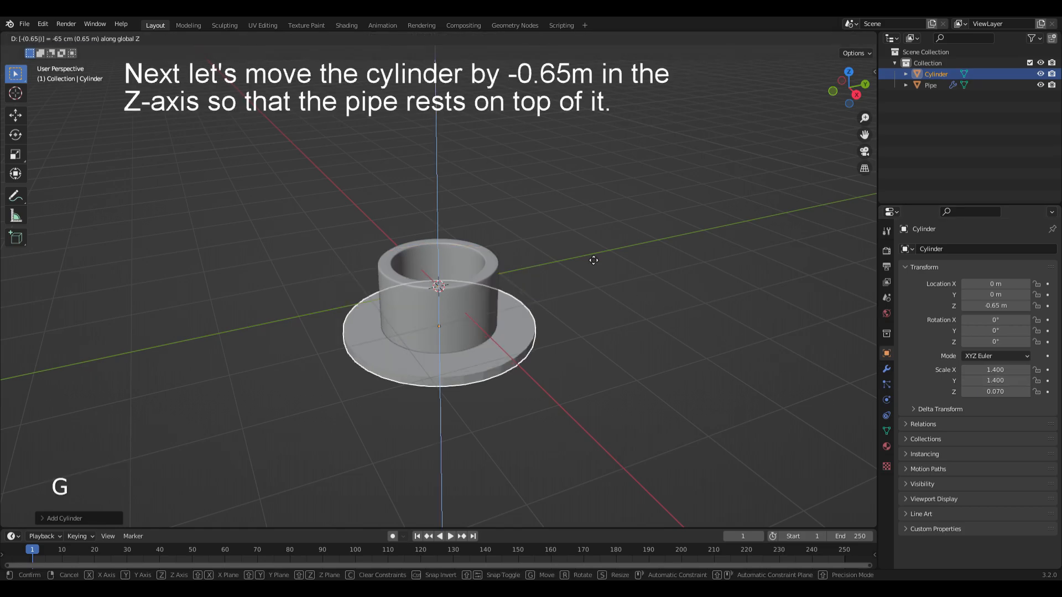
pyautogui.press('Return')
pyautogui.hotkey('ctrl', 'a')
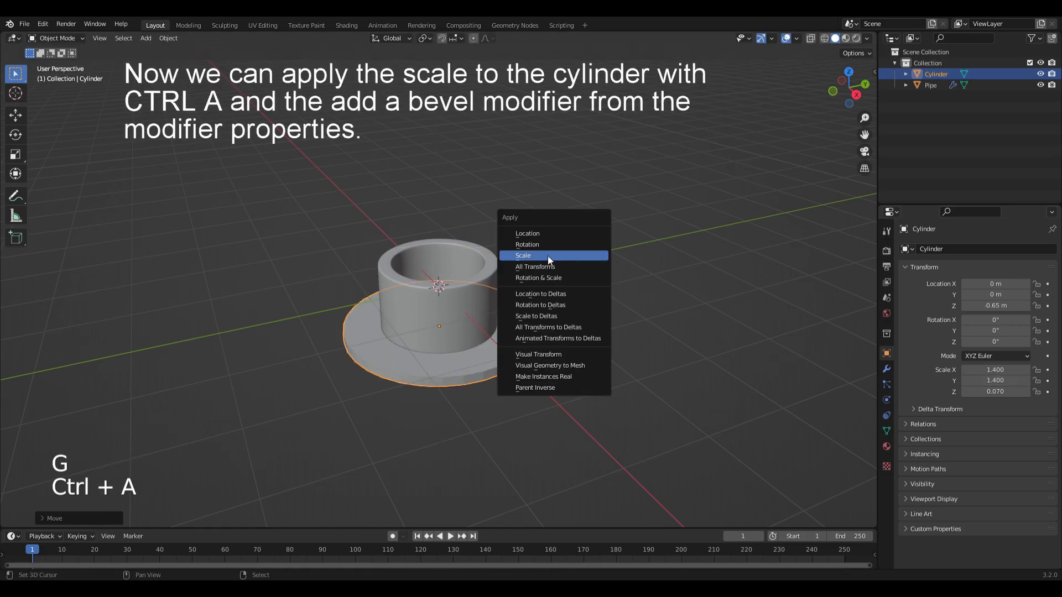
pyautogui.click(559, 257)
# - Add a Bevel modifier to the flattened cylinder with an amount of 0.025 m and 3 segments
pyautogui.click(887, 369)
pyautogui.click(920, 249)
pyautogui.click(864, 290)
pyautogui.click(990, 311)
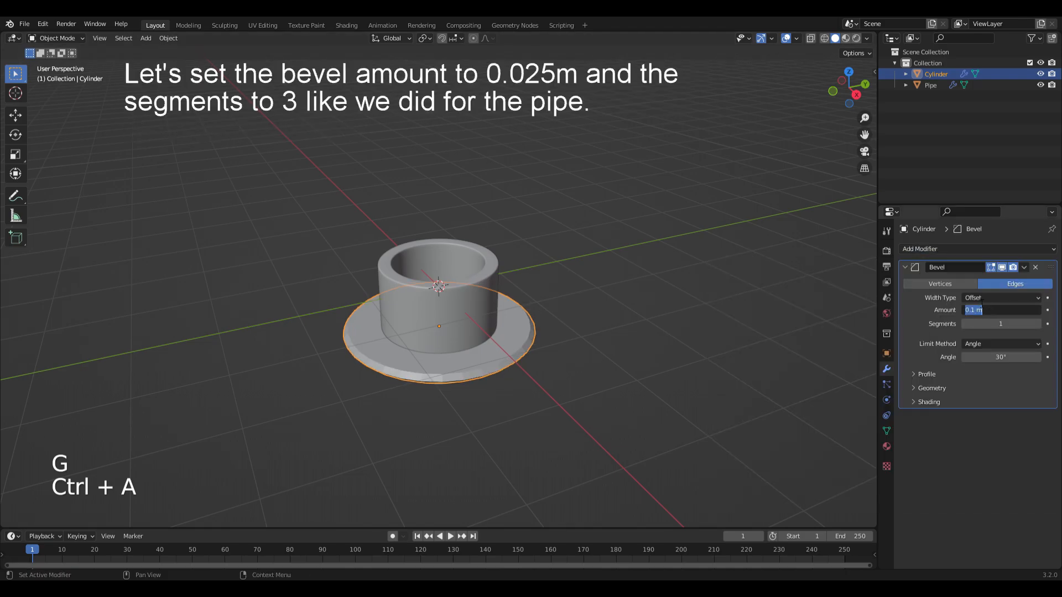
pyautogui.write('0.025')
pyautogui.press('Return')
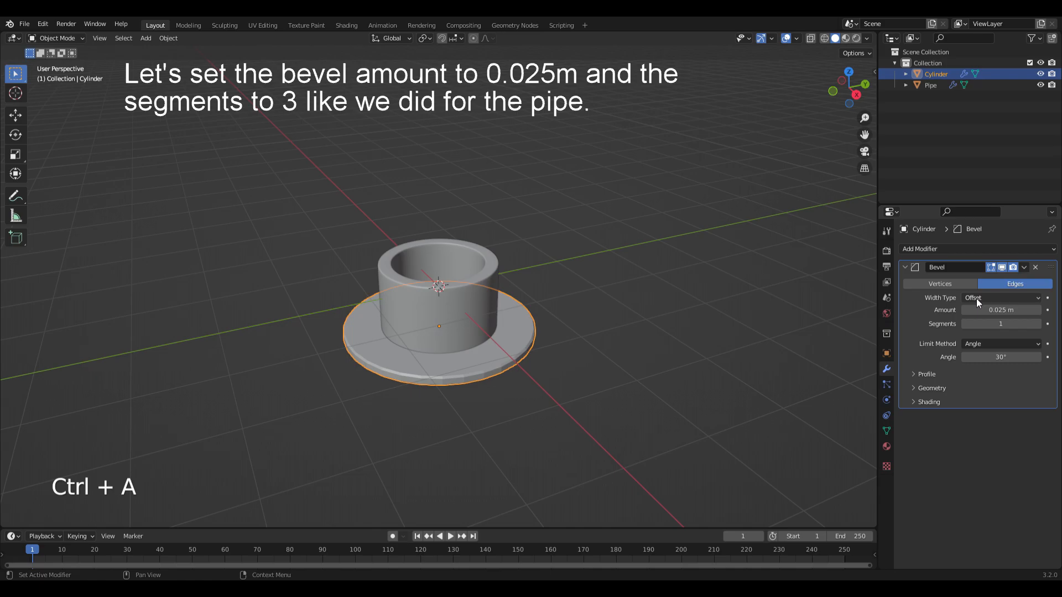
pyautogui.click(1039, 324)
pyautogui.click(1038, 324)
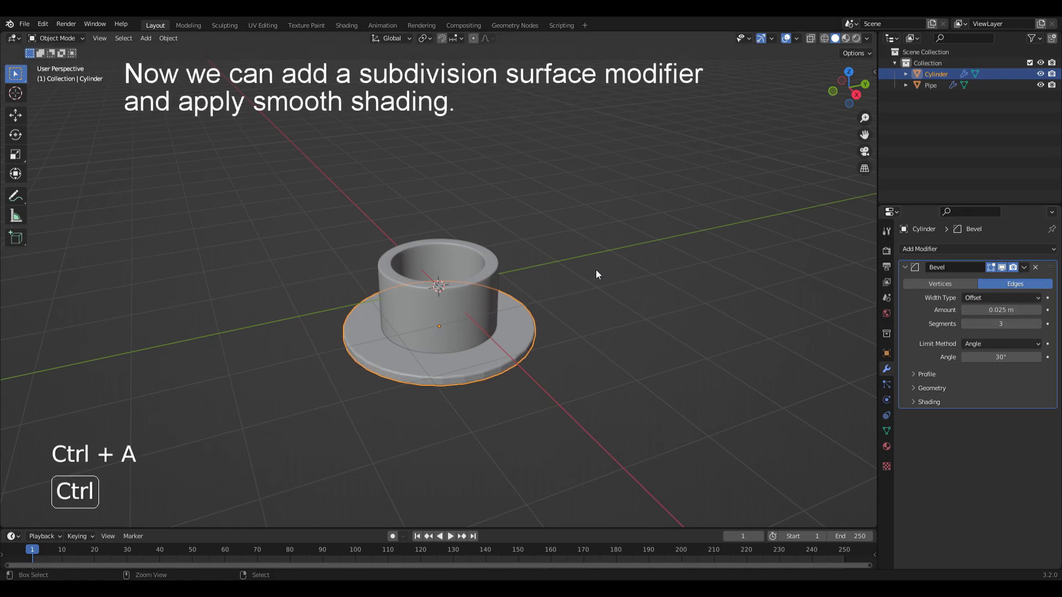
# - Add a level 2 Subdivision Surface modifier to the flattened cylinder and shade it smooth
pyautogui.hotkey('ctrl', '2')
pyautogui.press('w')
pyautogui.click(595, 270)
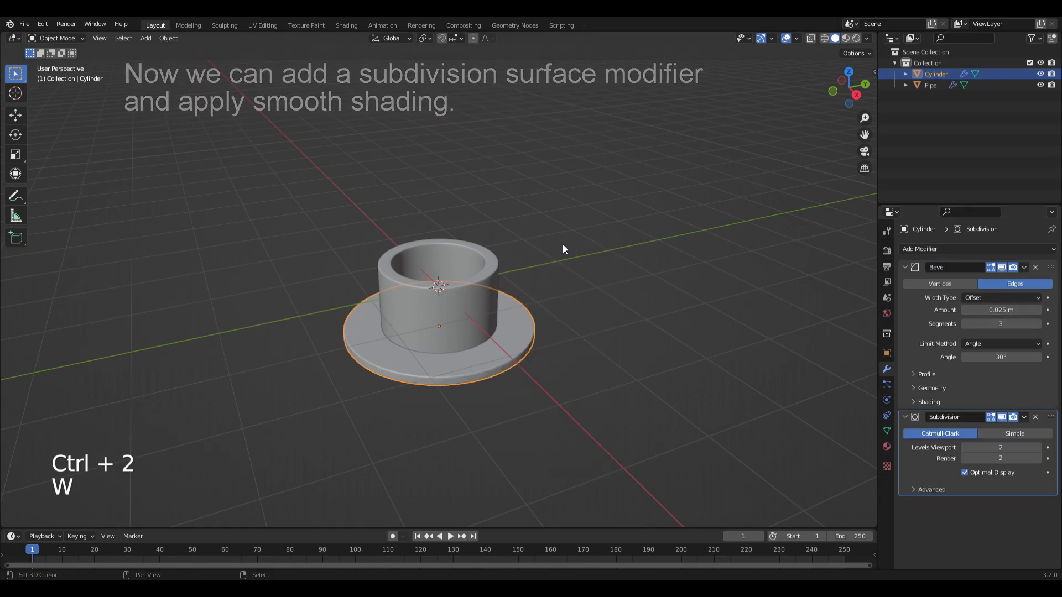
# - Rename the flattened cylinder as Base
pyautogui.press('F2')
pyautogui.write('Base')
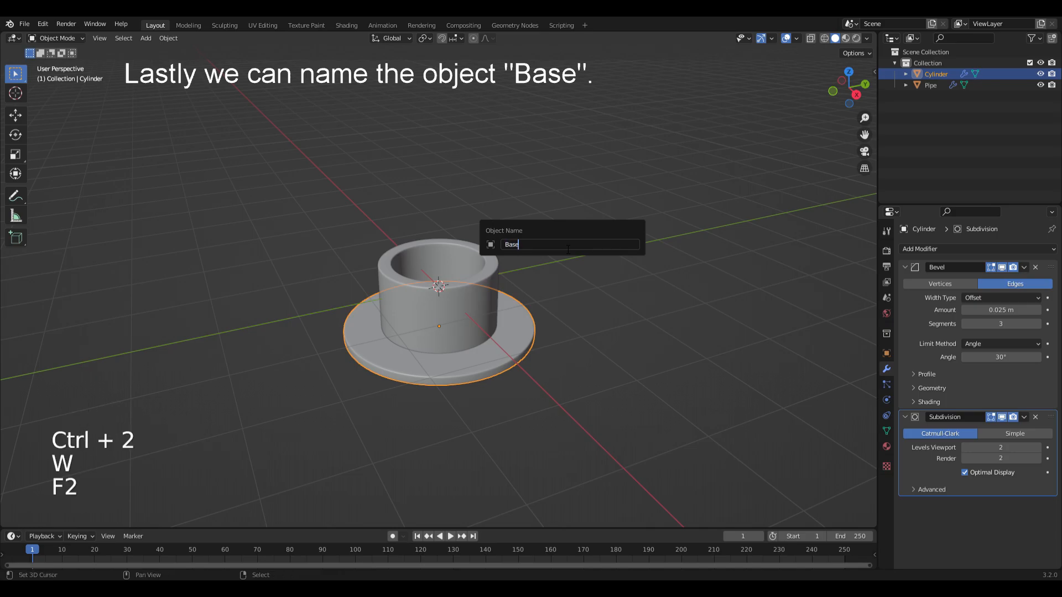
pyautogui.press('Return')
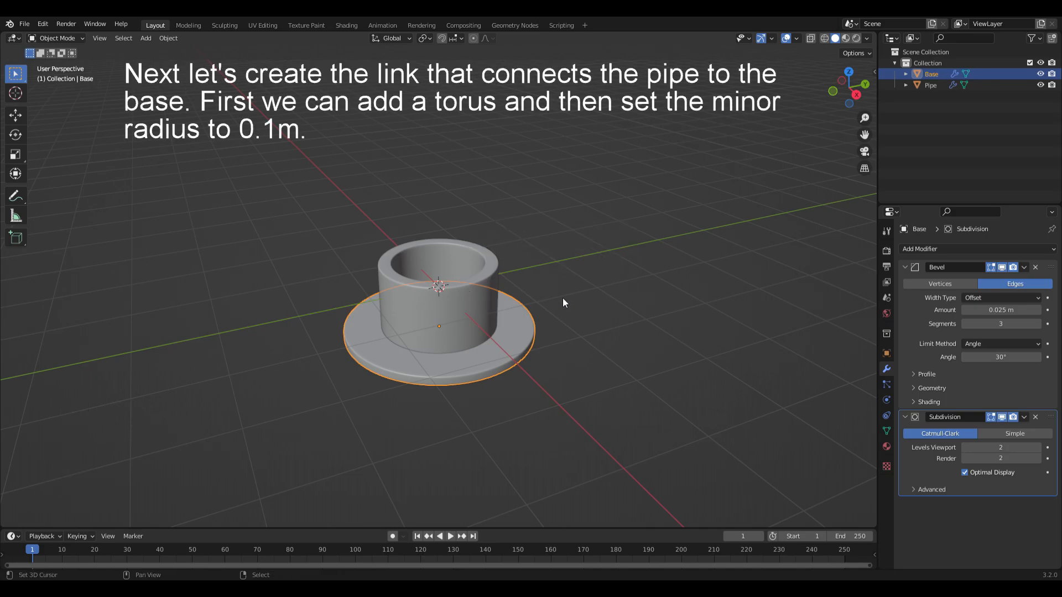
# - Add a mesh torus with a minor radius of 0.1 m
pyautogui.hotkey('shift', 'a')
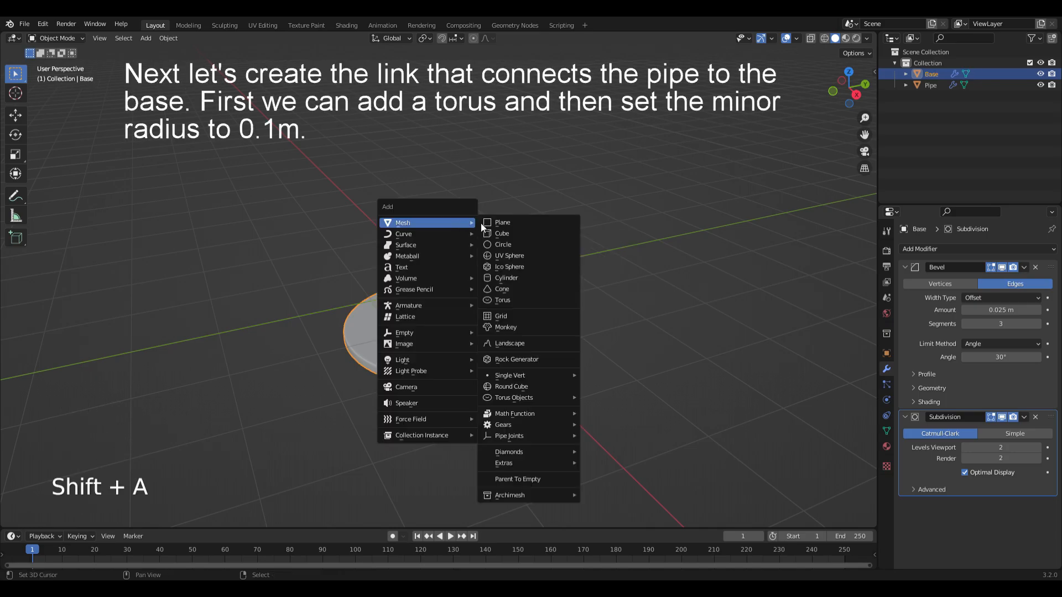
pyautogui.click(509, 299)
pyautogui.click(83, 518)
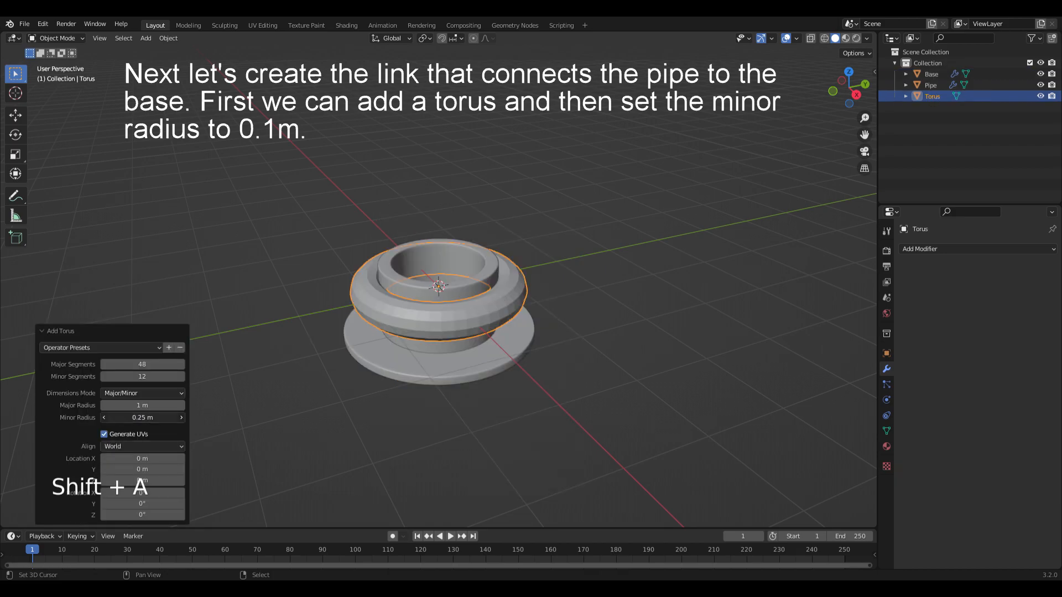
pyautogui.press('Return')
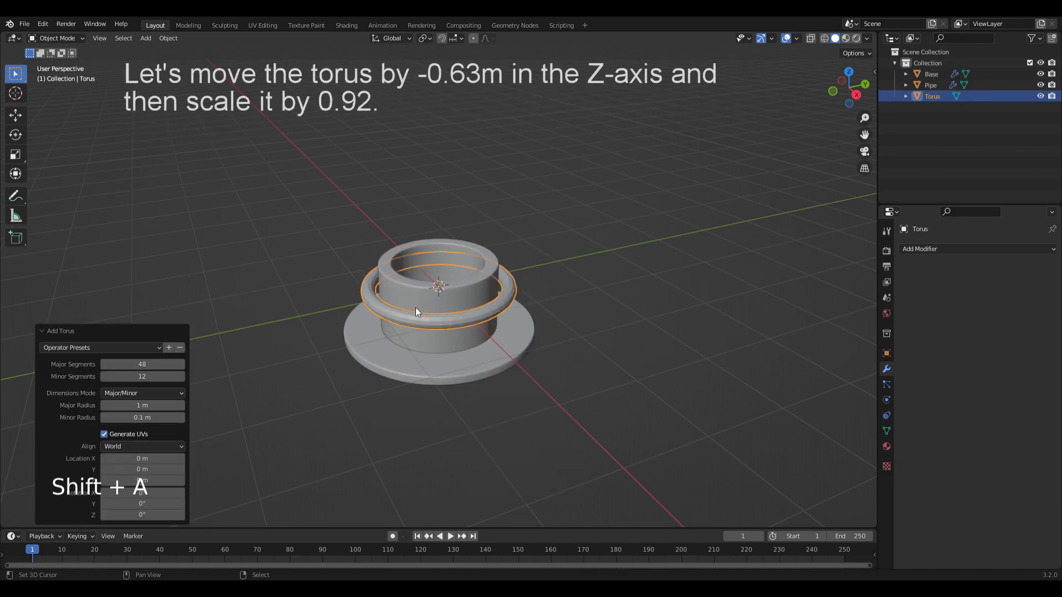
# - Move the torus by -0.63 m along the Z axis and scale it by 0.92
pyautogui.write('gz-0.')
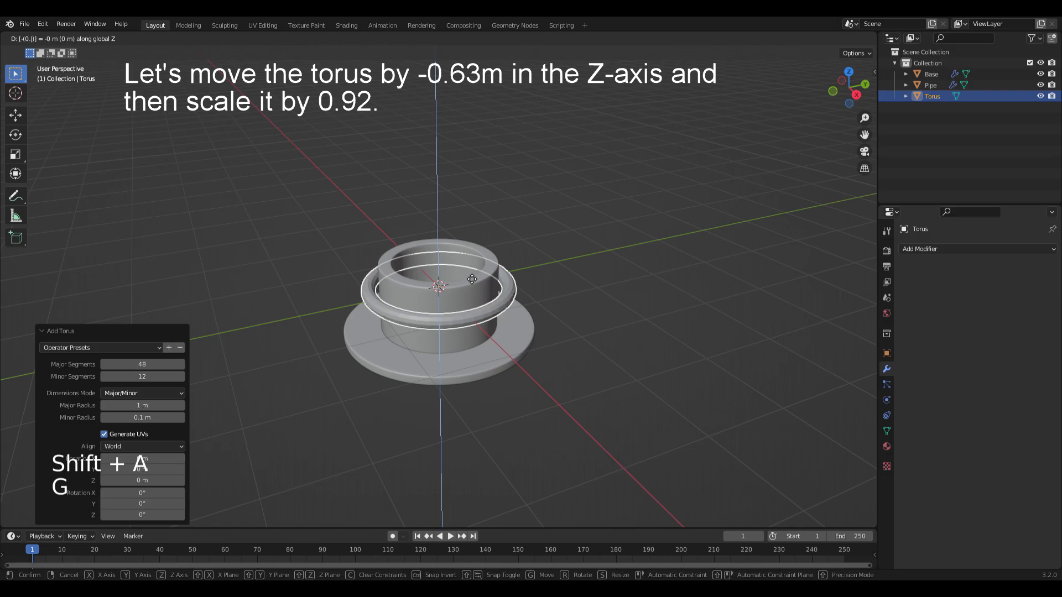
pyautogui.write('63')
pyautogui.press('Return')
pyautogui.write('s0.92')
pyautogui.press('Return')
# - Add a level 2 Subdivision Surface modifier to the torus and shade it smooth
pyautogui.hotkey('ctrl', '2')
pyautogui.press('w')
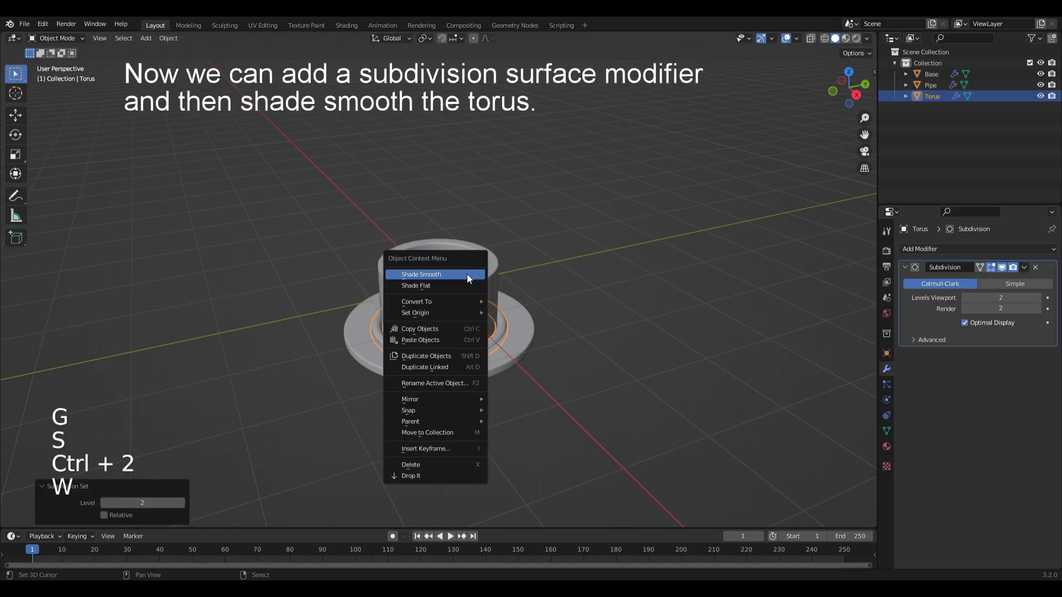
pyautogui.click(467, 274)
# - Rename the torus as Link and deselect everything
pyautogui.press('F2')
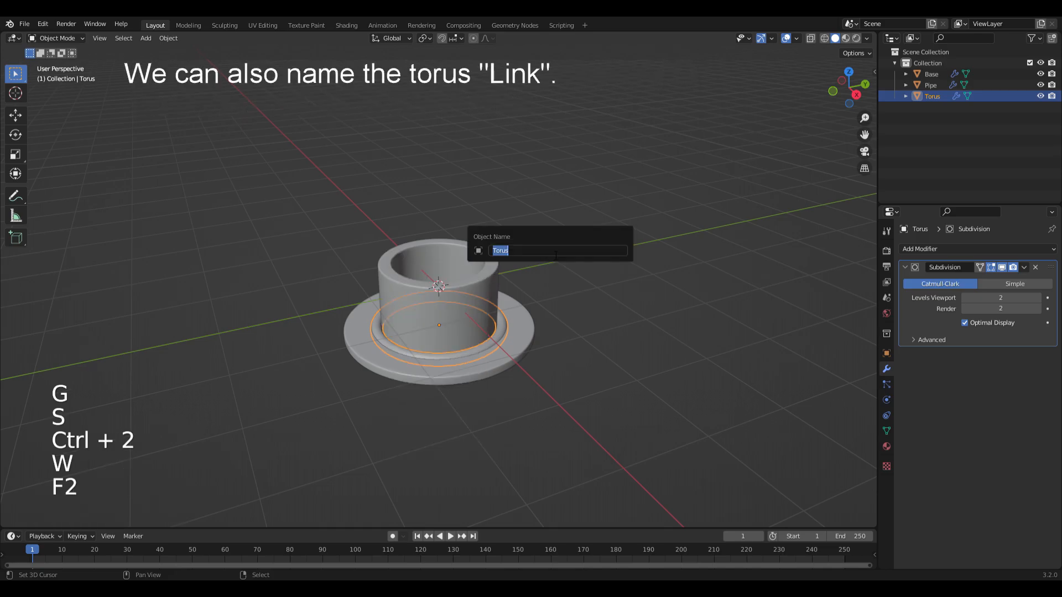
pyautogui.write('Link')
pyautogui.press('Return')
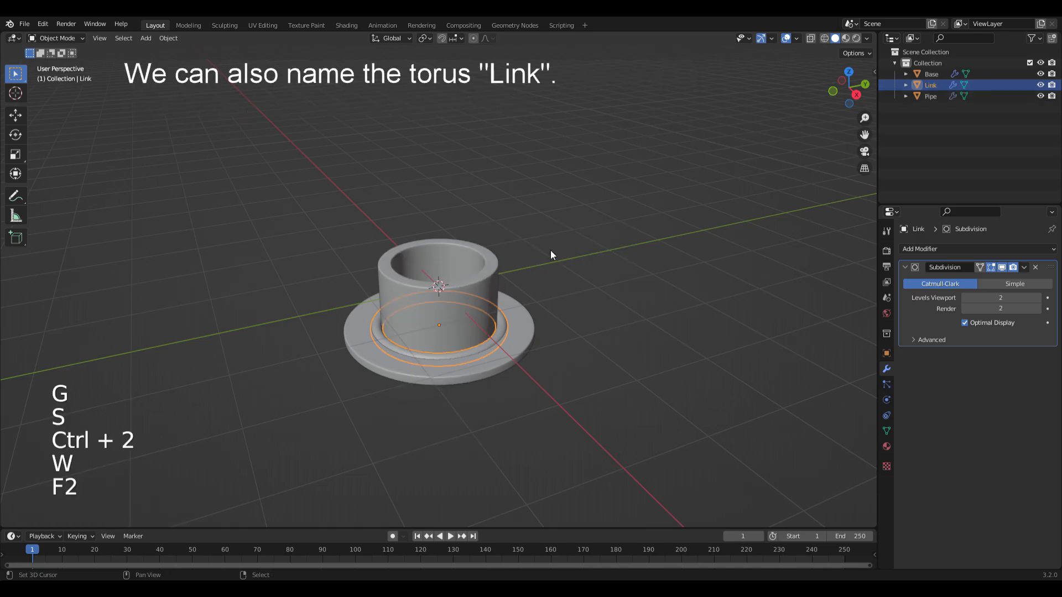
pyautogui.hotkey('alt', 'a')
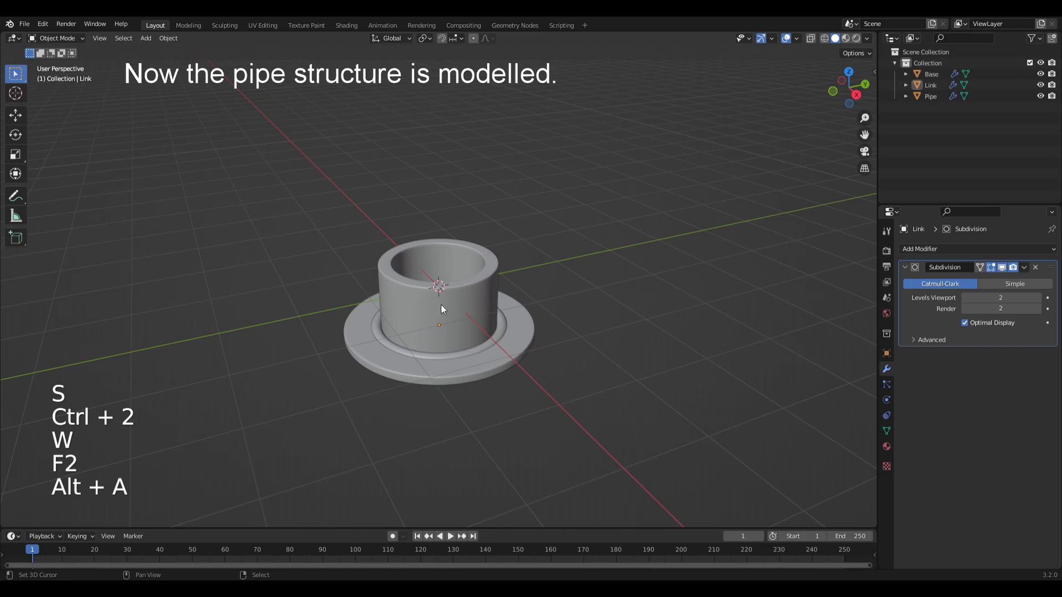
# - Add a mesh circle and hide all the other objects
pyautogui.hotkey('shift', 'a')
pyautogui.moveTo(461, 235)
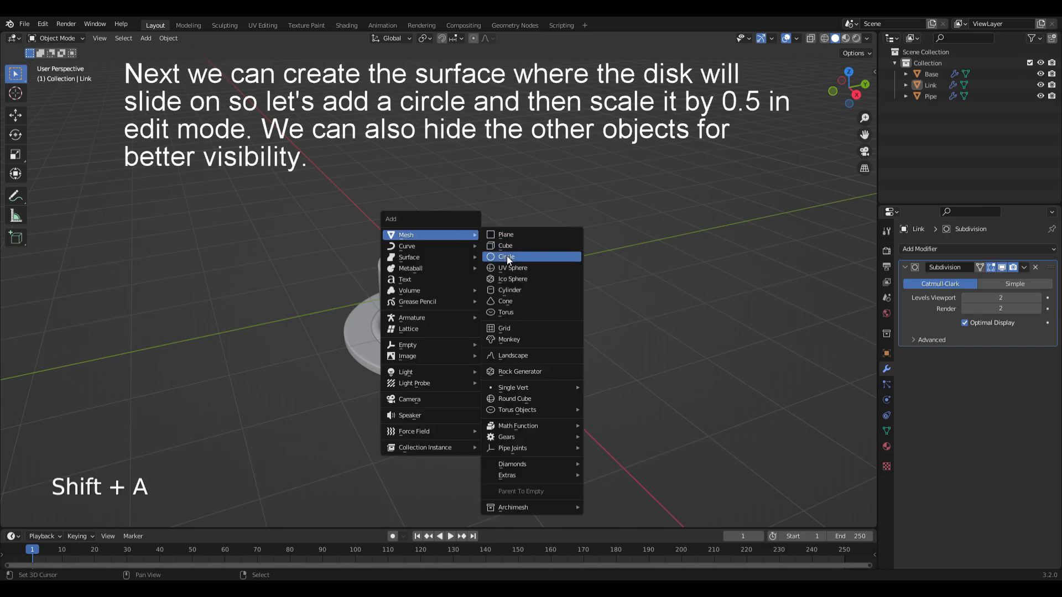
pyautogui.click(507, 255)
pyautogui.hotkey('shift', 'h')
# - Scale all of the circle's vertices by 0.5 in Edit Mode
pyautogui.press('Tab')
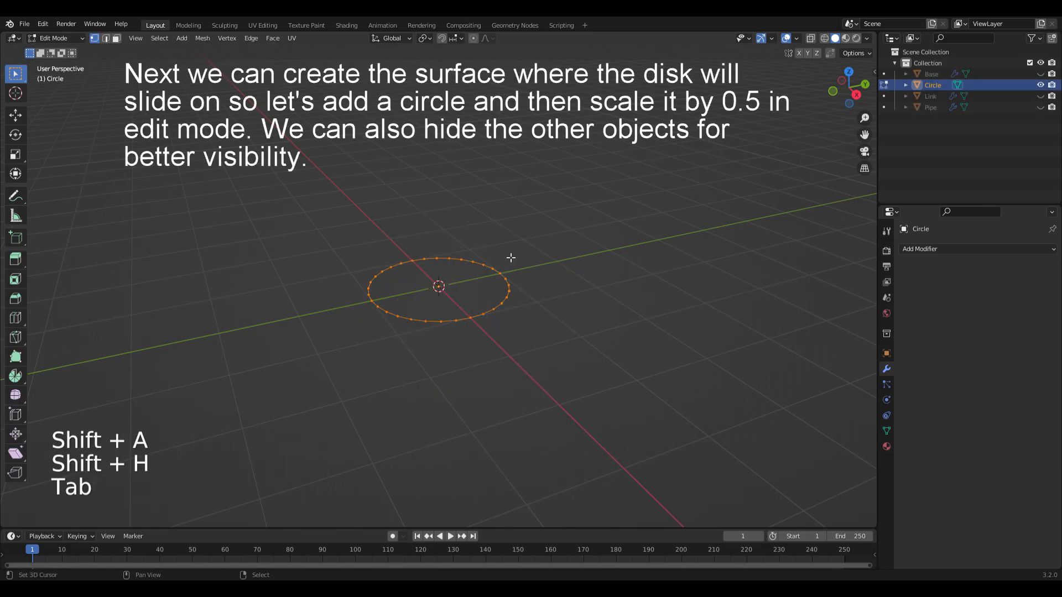
pyautogui.write('s0.5')
pyautogui.press('Return')
# - Delete the circle's vertices on the negative X side, working in the top orthographic view
pyautogui.press('KP_5')
pyautogui.press('KP_7')
pyautogui.scroll(5, 510, 257)
pyautogui.hotkey('alt', 'a')
pyautogui.press('b')
pyautogui.moveTo(312, 151); pyautogui.dragTo(434, 379)
pyautogui.press('x')
pyautogui.click(440, 230)
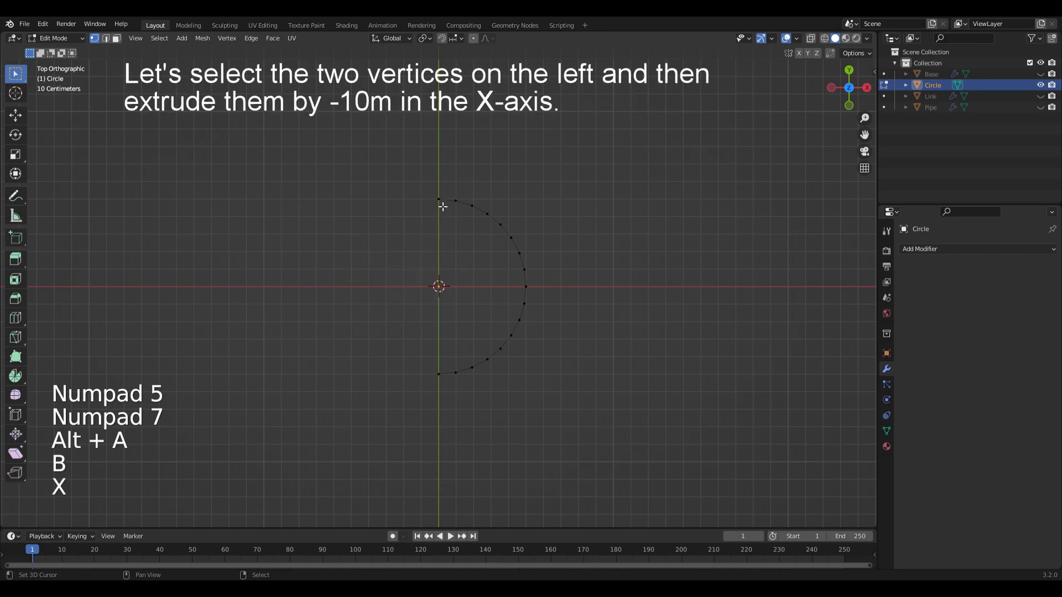
# - Extrude the half circle's two end vertices by -10 m along the X axis and return to Object Mode
pyautogui.keyDown('shift'); pyautogui.click(443, 373); pyautogui.keyUp('shift')
pyautogui.press('e')
pyautogui.rightClick(612, 298)
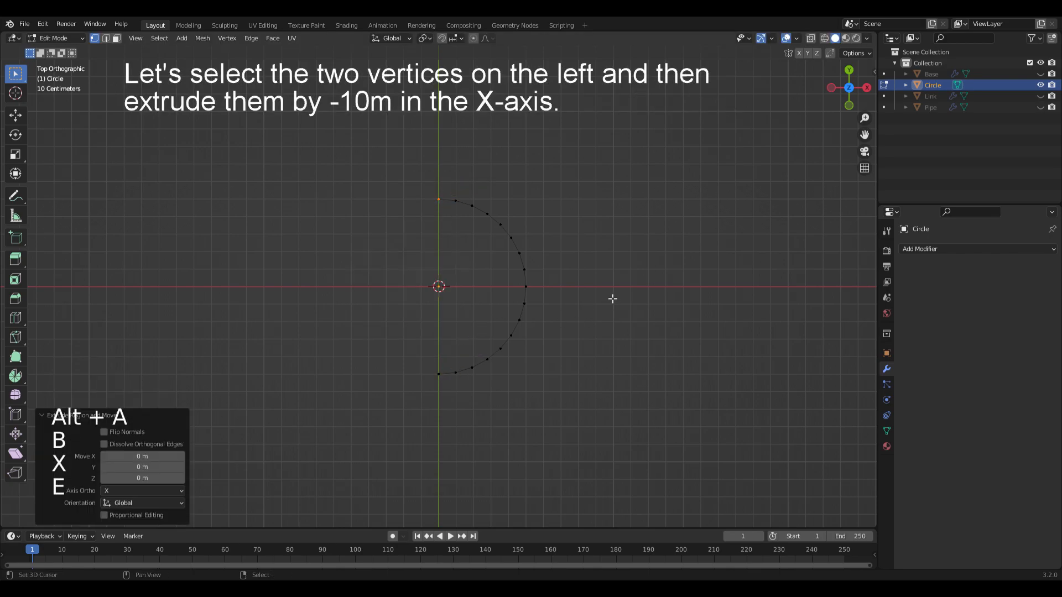
pyautogui.write('gx-10')
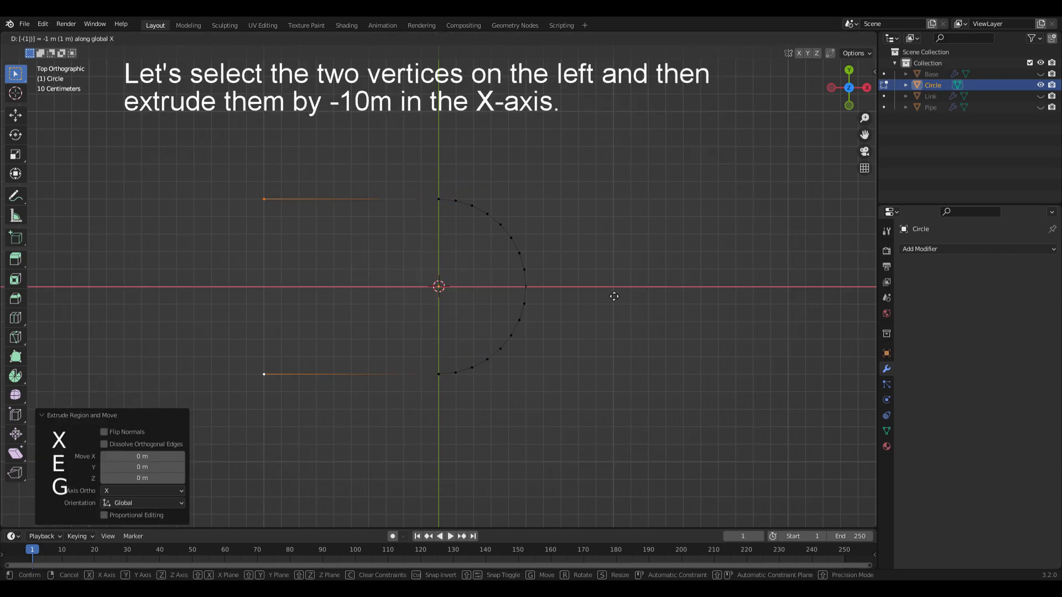
pyautogui.press('Return')
pyautogui.press('Tab')
# - Convert the U-shaped circle mesh to a curve
pyautogui.moveTo(609, 291); pyautogui.dragTo(565, 219, button='middle')
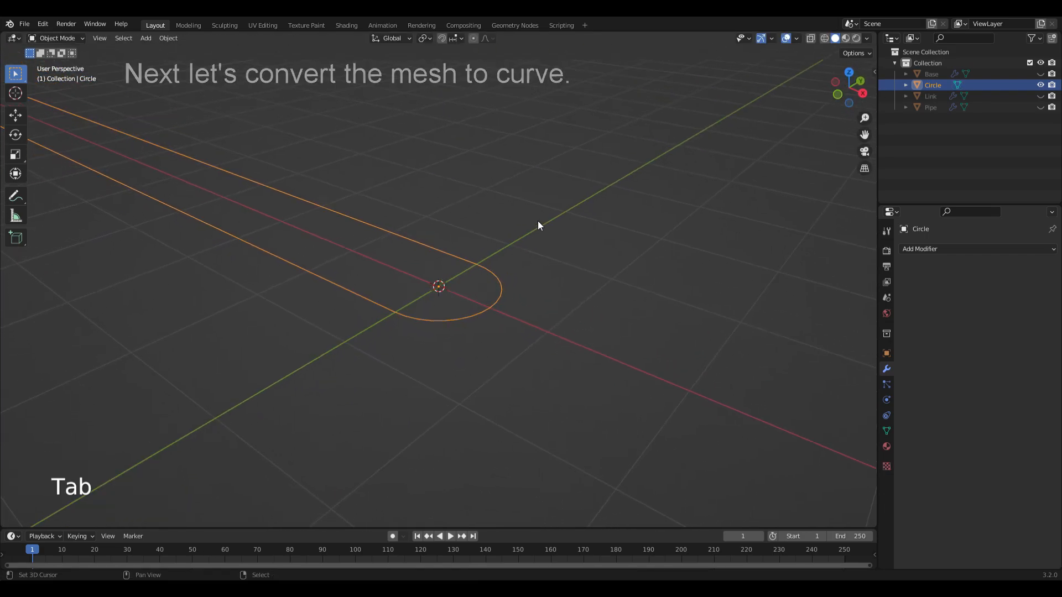
pyautogui.press('F3')
pyautogui.write('conver')
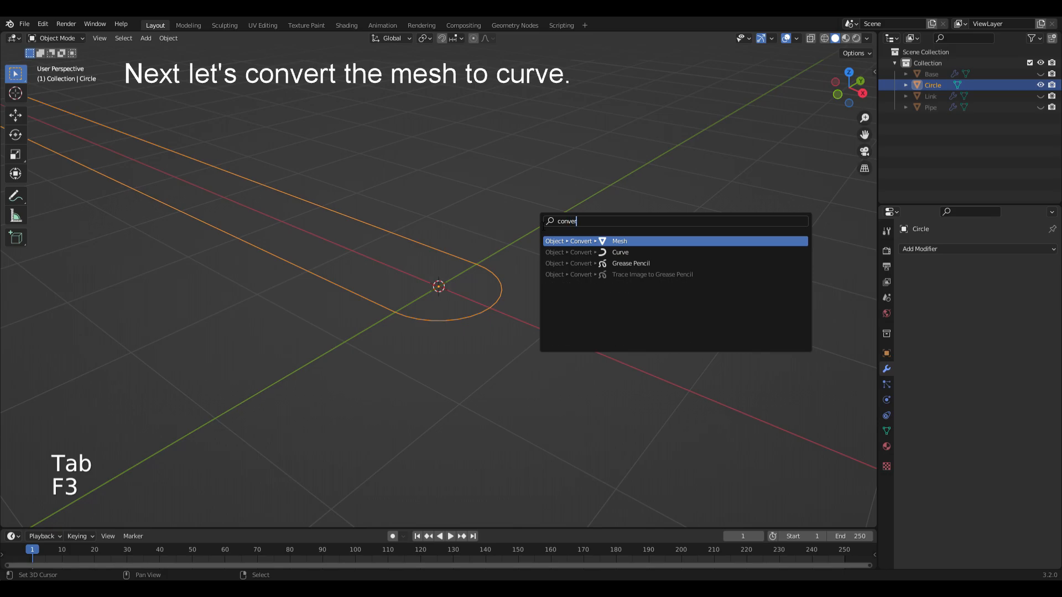
pyautogui.write('t')
pyautogui.press('Down')
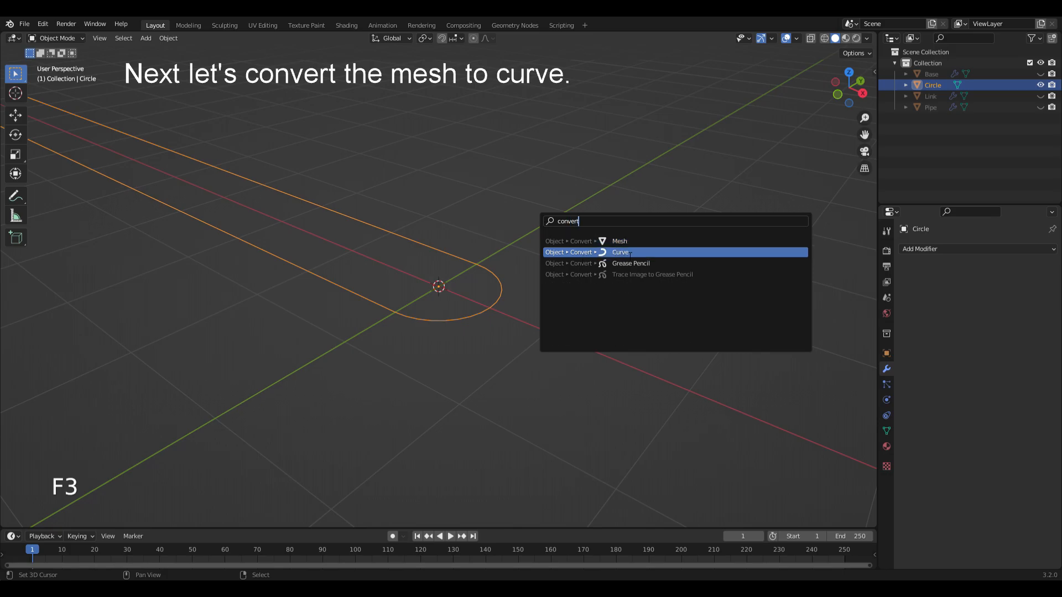
pyautogui.click(627, 252)
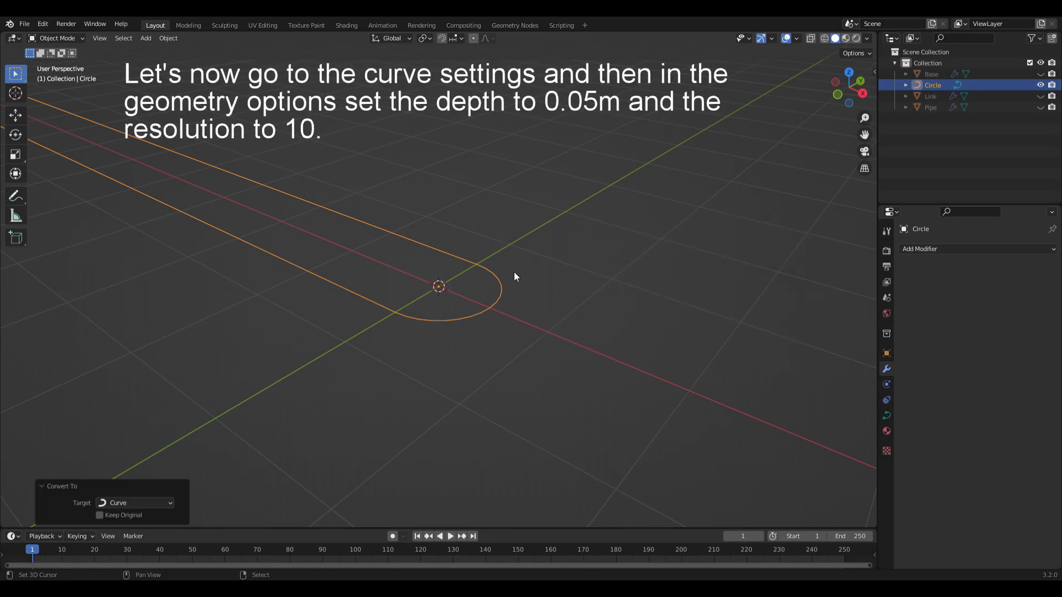
# - Give the U-shaped curve a round bevel with a depth of 0.05 m and a resolution of 10
pyautogui.click(886, 416)
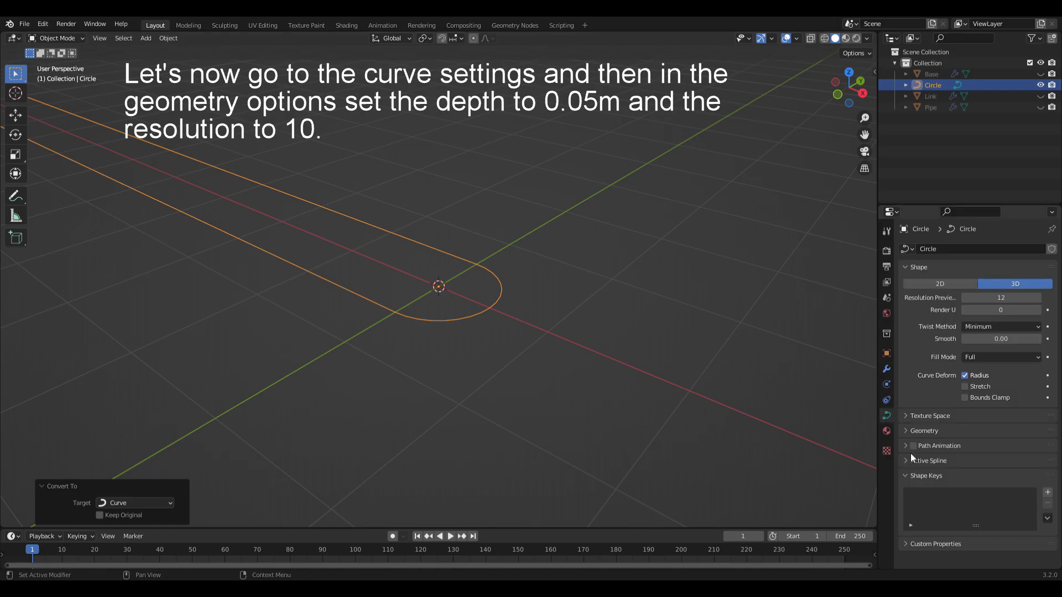
pyautogui.click(940, 432)
pyautogui.scroll(-2, 950, 454)
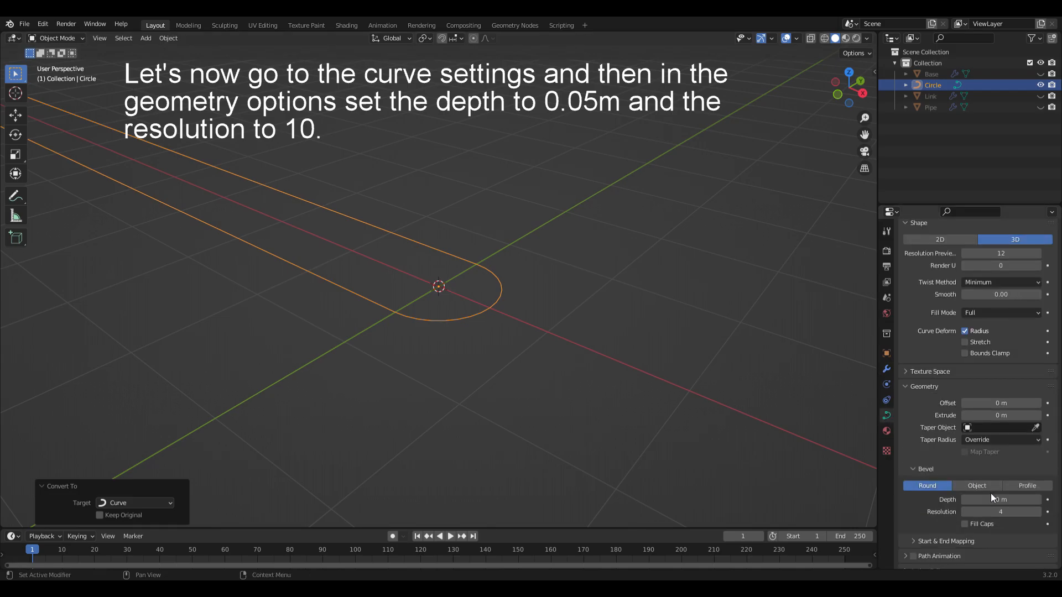
pyautogui.click(994, 499)
pyautogui.write('0.05')
pyautogui.press('Return')
pyautogui.click(1000, 512)
pyautogui.write('10')
pyautogui.press('Return')
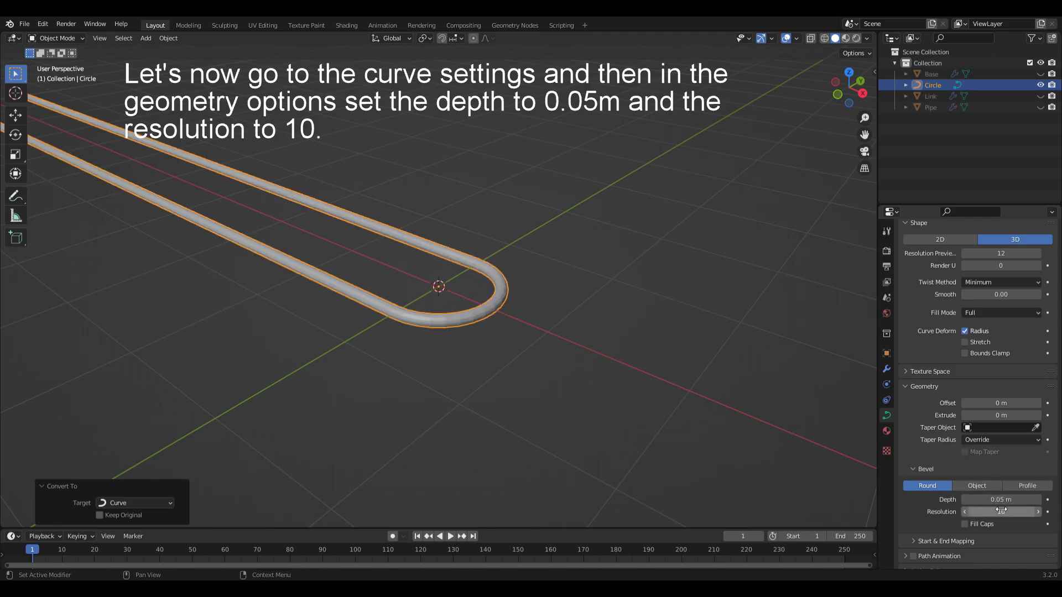
# - Add a level 2 Subdivision Surface modifier to the U-shaped curve and shade it smooth
pyautogui.hotkey('ctrl', '2')
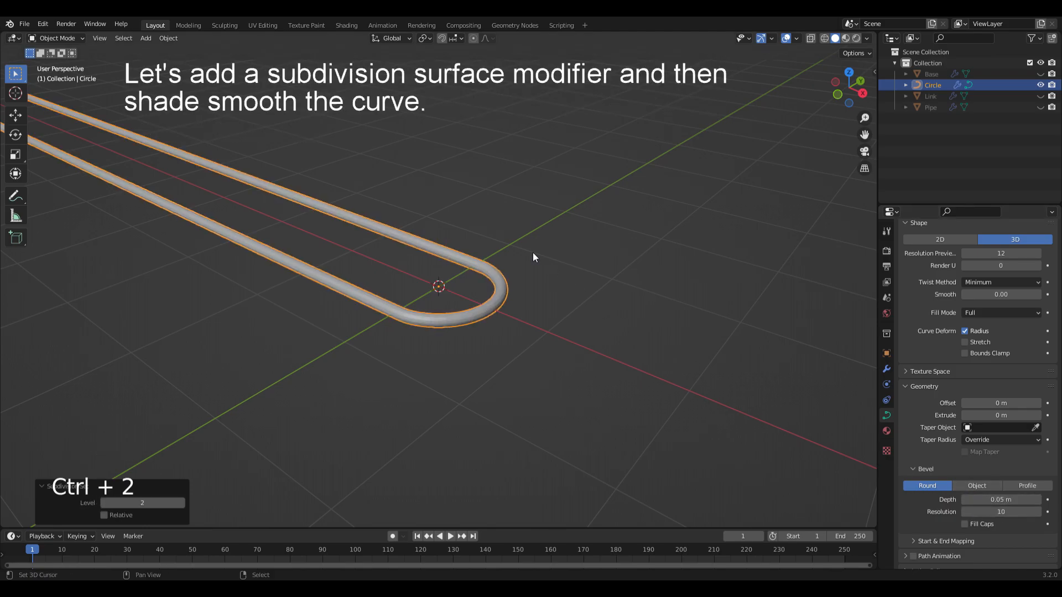
pyautogui.press('w')
pyautogui.click(490, 346)
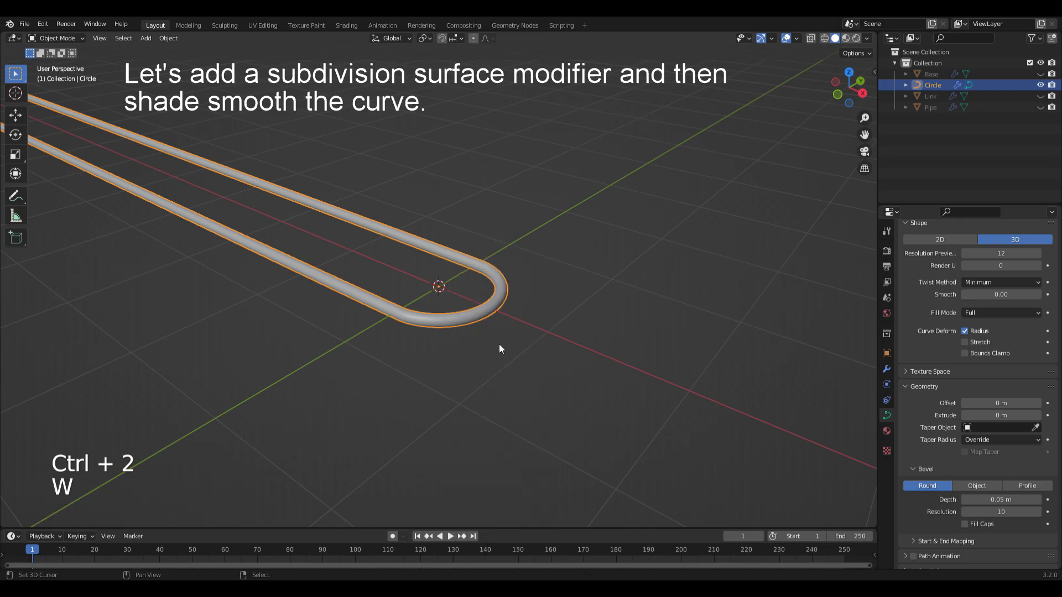
# - Move the curve by -1.5 m along the X axis and 1.95 m along the Z axis
pyautogui.write('gx')
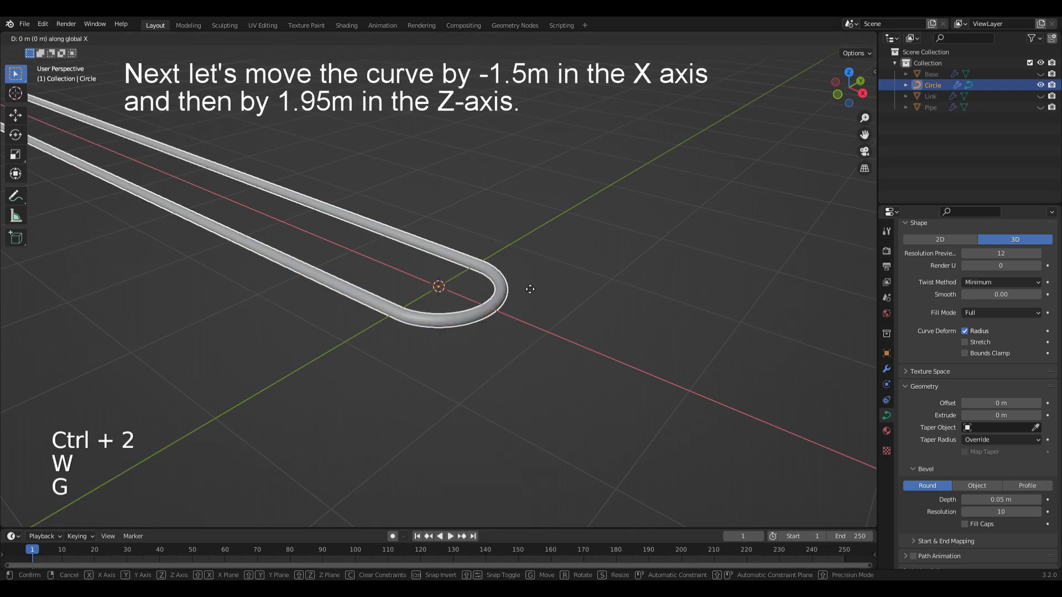
pyautogui.write('-1.5')
pyautogui.press('Return')
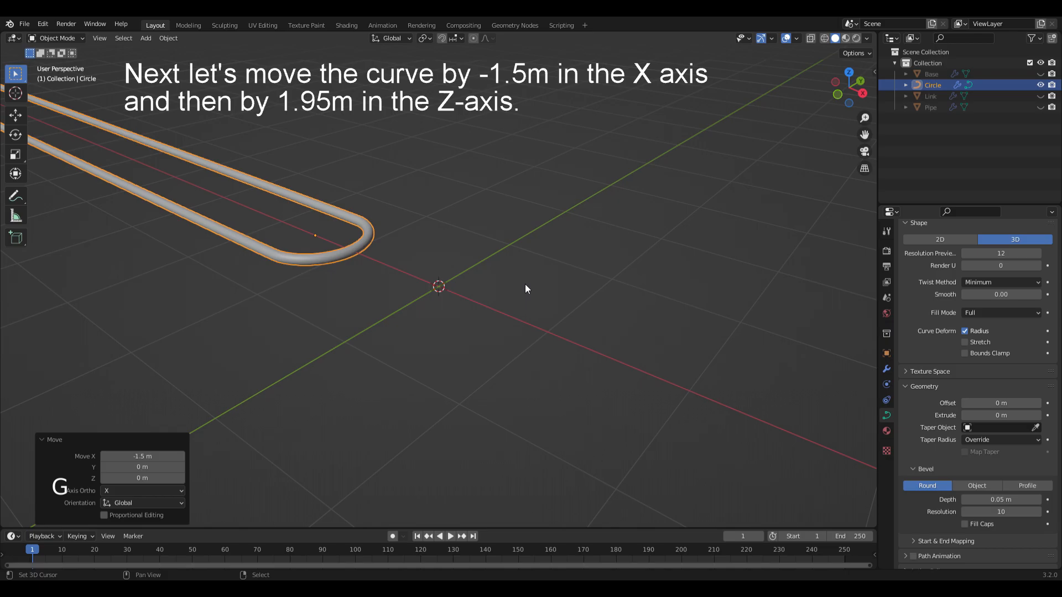
pyautogui.write('gz1.9')
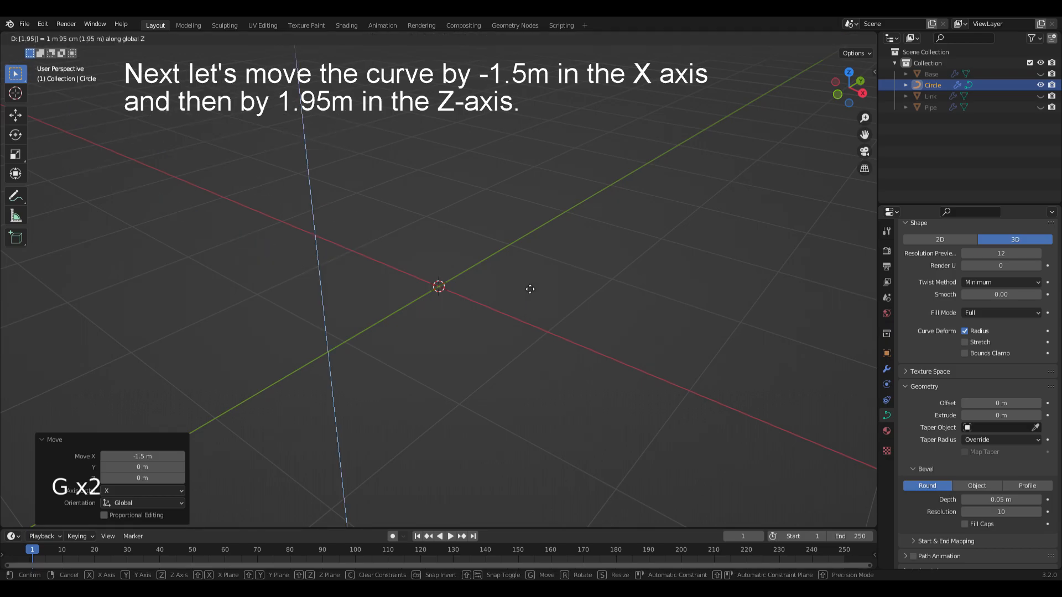
pyautogui.press('Return')
# - Rename the curve object as "Sliding Surface"
pyautogui.keyDown('alt'); pyautogui.moveTo(525, 284); pyautogui.dragTo(563, 259); pyautogui.keyUp('alt')
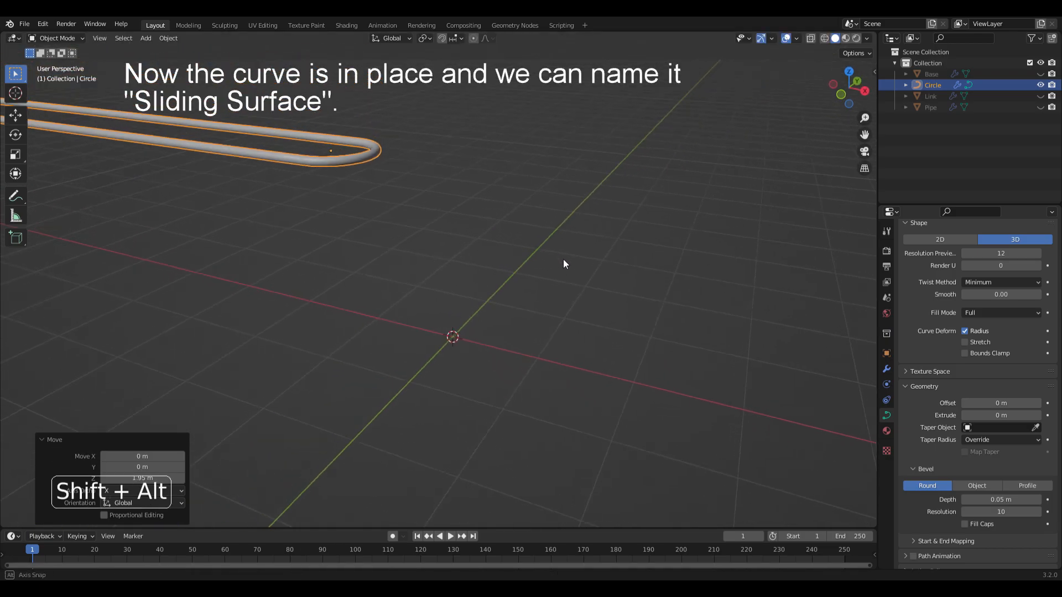
pyautogui.press('F2')
pyautogui.write('Sliding Surface')
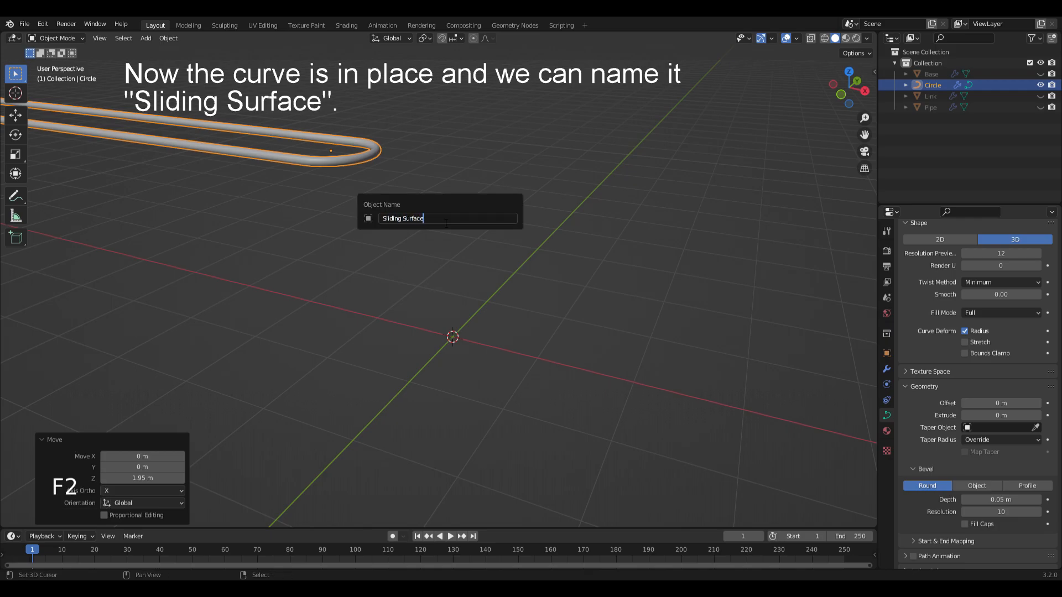
pyautogui.press('Return')
# - Unhide all objects, clear the selection and check the sliding surface's placement relative to the pipe
pyautogui.hotkey('alt', 'h')
pyautogui.hotkey('alt', 'a')
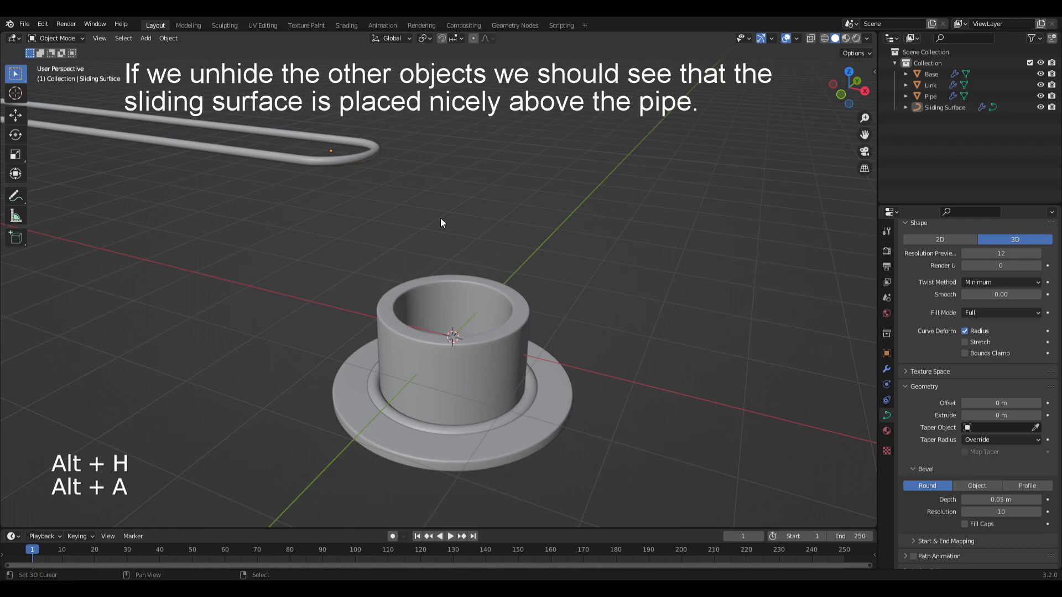
pyautogui.moveTo(458, 278)
pyautogui.keyDown('alt'); pyautogui.keyDown('shift'); pyautogui.mouseDown(button='middle')
pyautogui.moveTo(473, 271)
pyautogui.moveTo(457, 270)
pyautogui.mouseUp(button='middle'); pyautogui.keyUp('shift'); pyautogui.keyUp('alt')
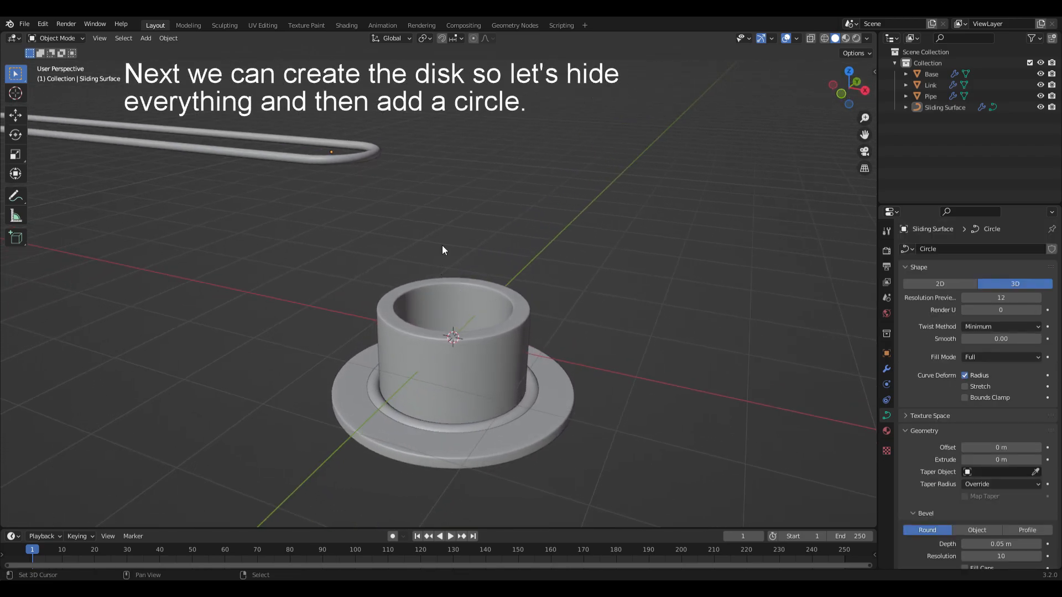
# - Hide all objects and add a mesh circle for the disk
pyautogui.press('a')
pyautogui.press('h')
pyautogui.hotkey('shift', 'a')
pyautogui.moveTo(473, 262)
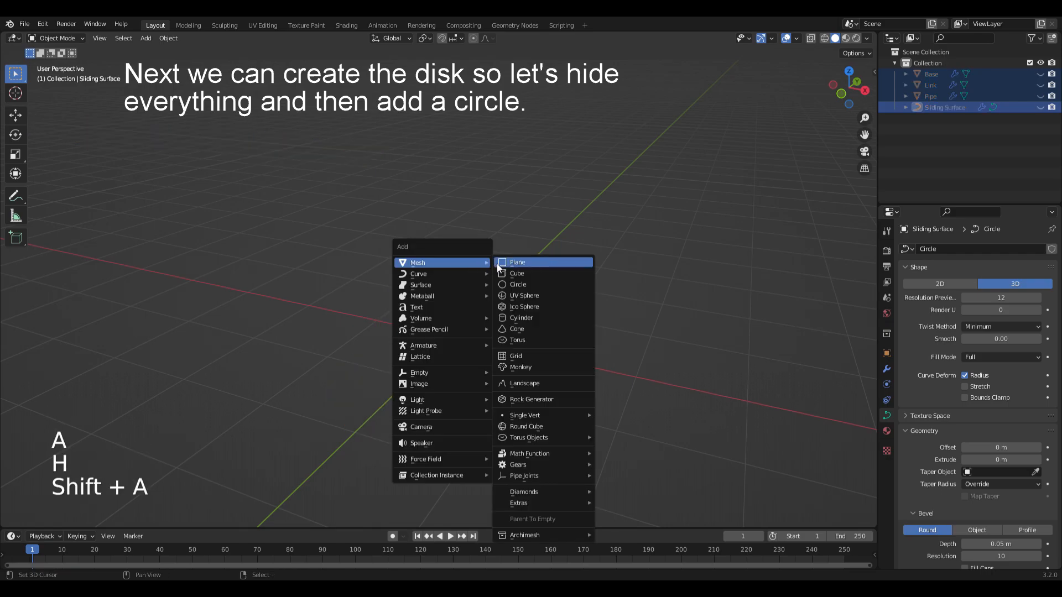
pyautogui.click(514, 285)
# - Scale the new circle's vertices by 0.647 in Edit Mode
pyautogui.press('Tab')
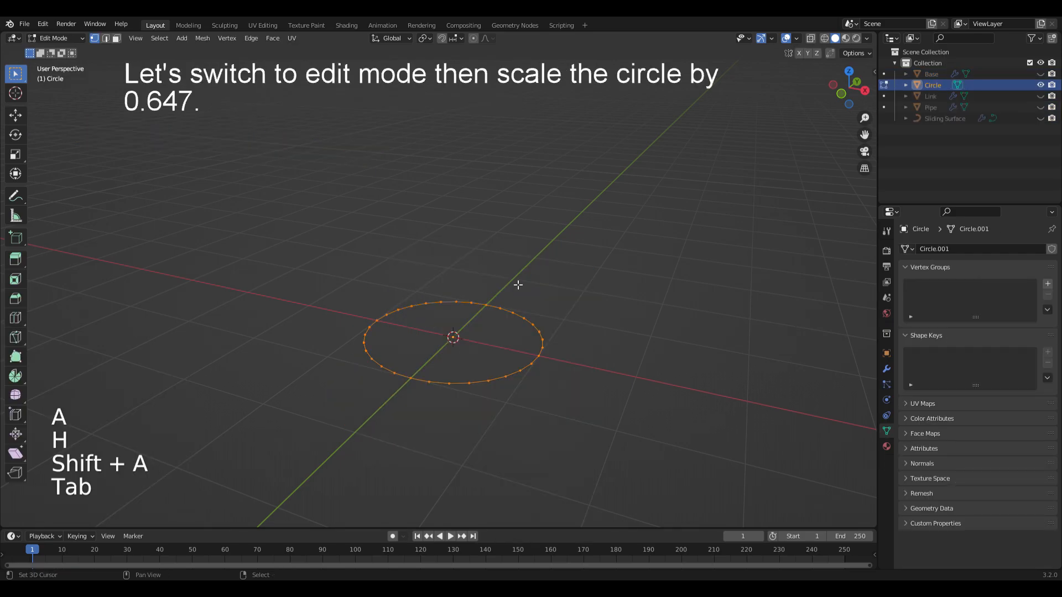
pyautogui.write('s0.647')
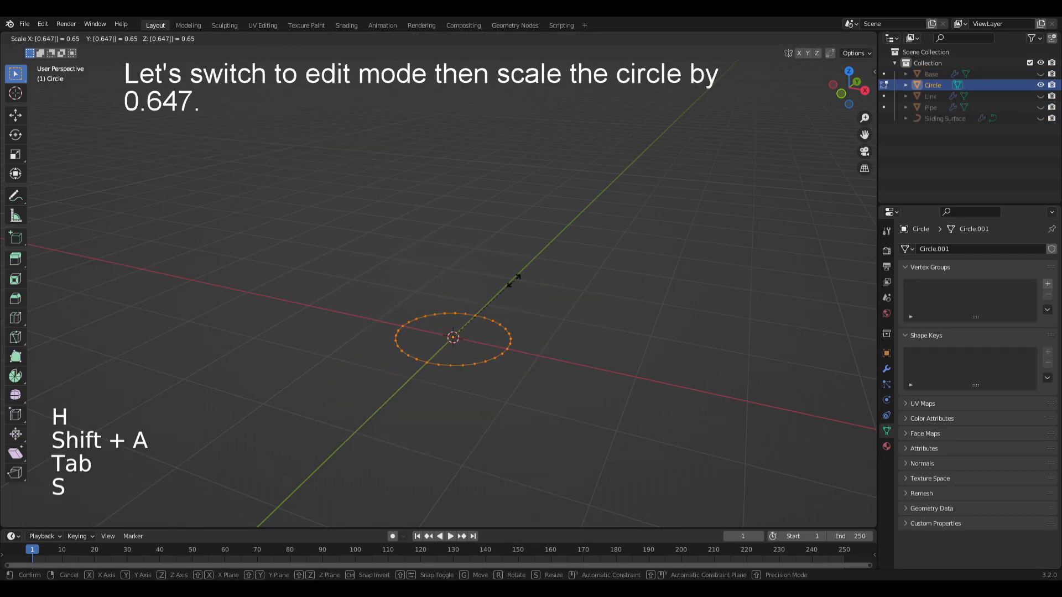
pyautogui.press('Return')
# - Extrude the circle inward into two concentric rings, scaling the second extrusion by about 0.659, and fill the central gap with a face
pyautogui.keyDown('alt'); pyautogui.moveTo(517, 285); pyautogui.dragTo(512, 254); pyautogui.keyUp('alt')
pyautogui.press('e')
pyautogui.rightClick(563, 267)
pyautogui.press('s')
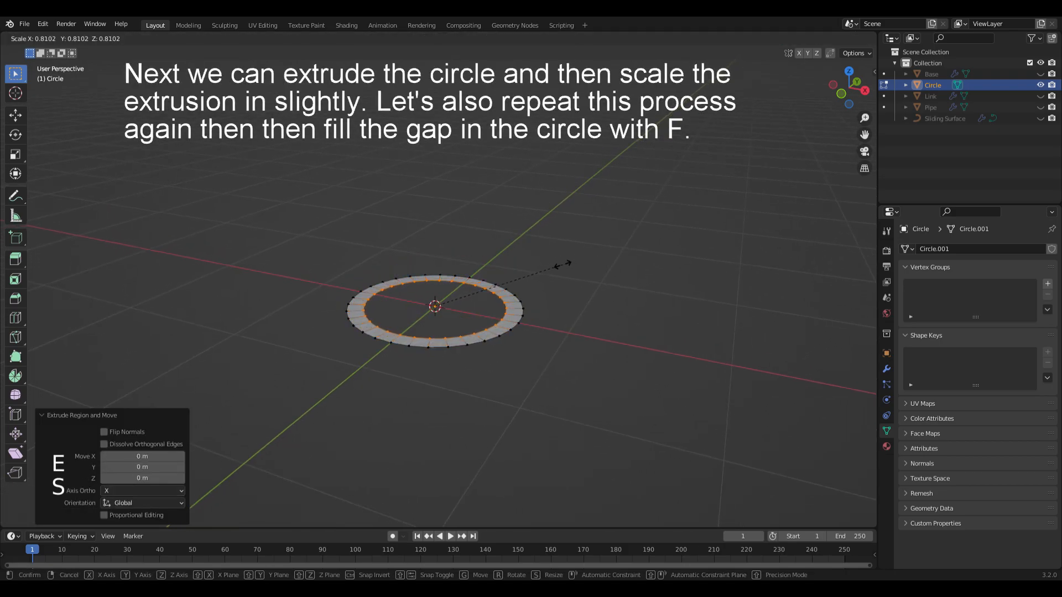
pyautogui.click(558, 266)
pyautogui.press('e')
pyautogui.rightClick(584, 259)
pyautogui.press('s')
pyautogui.click(551, 276)
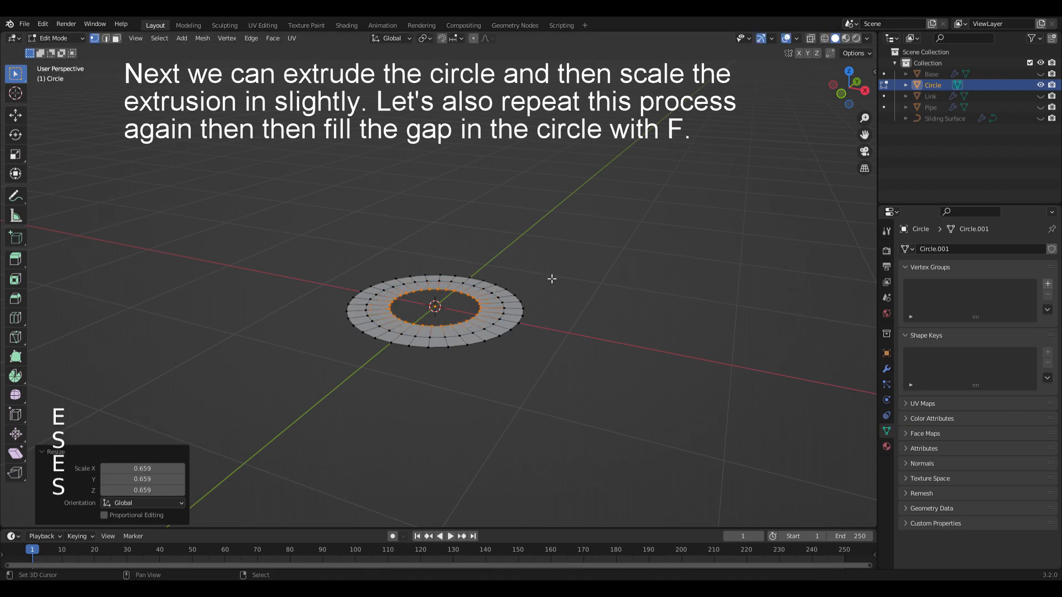
pyautogui.press('f')
# - Select the whole disk mesh and move it by 0.125 m along the Z axis
pyautogui.press('a')
pyautogui.write('gz0.125')
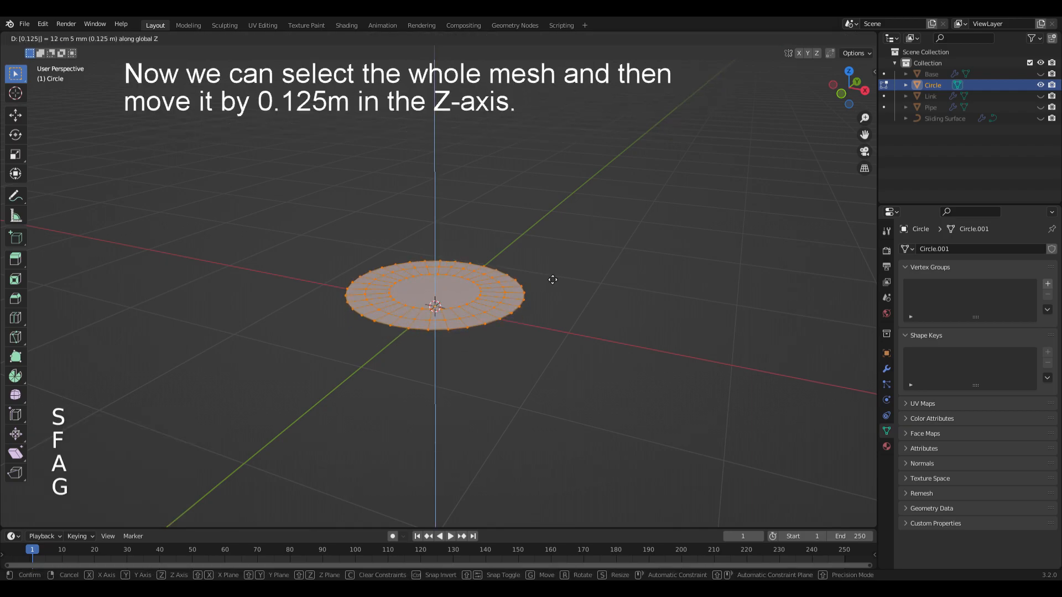
pyautogui.press('Return')
# - Extrude the whole disk mesh by -0.25 m along the Z axis and return to Object Mode
pyautogui.press('e')
pyautogui.rightClick(602, 234)
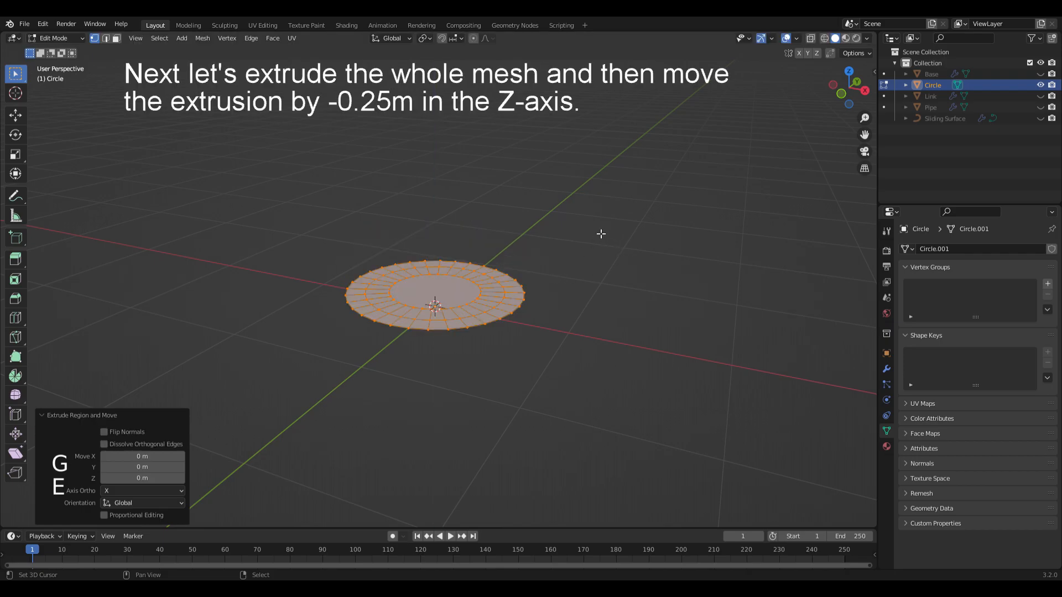
pyautogui.write('gz-0.25')
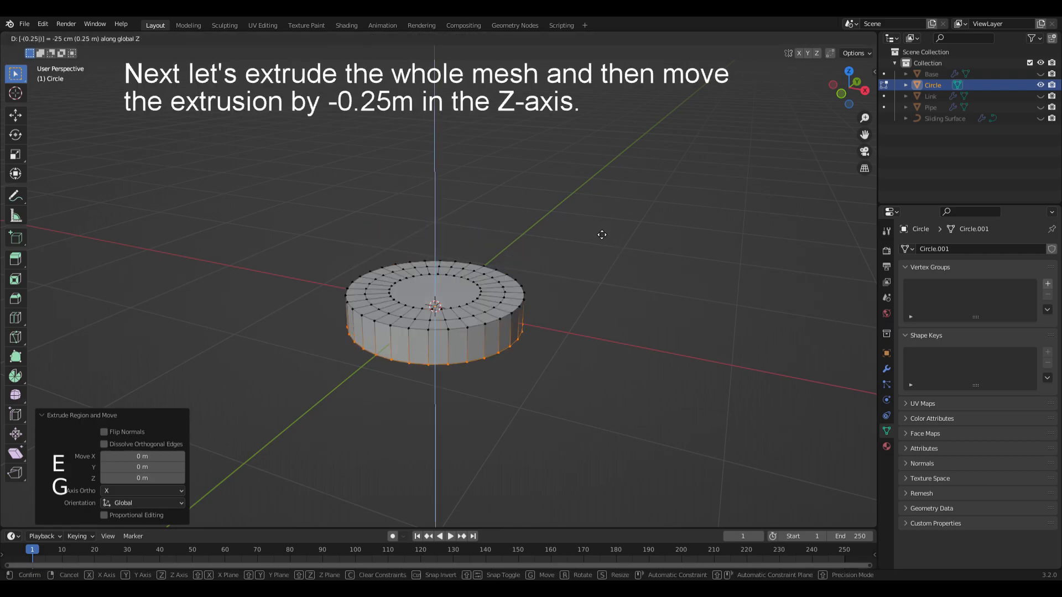
pyautogui.press('Return')
pyautogui.press('Tab')
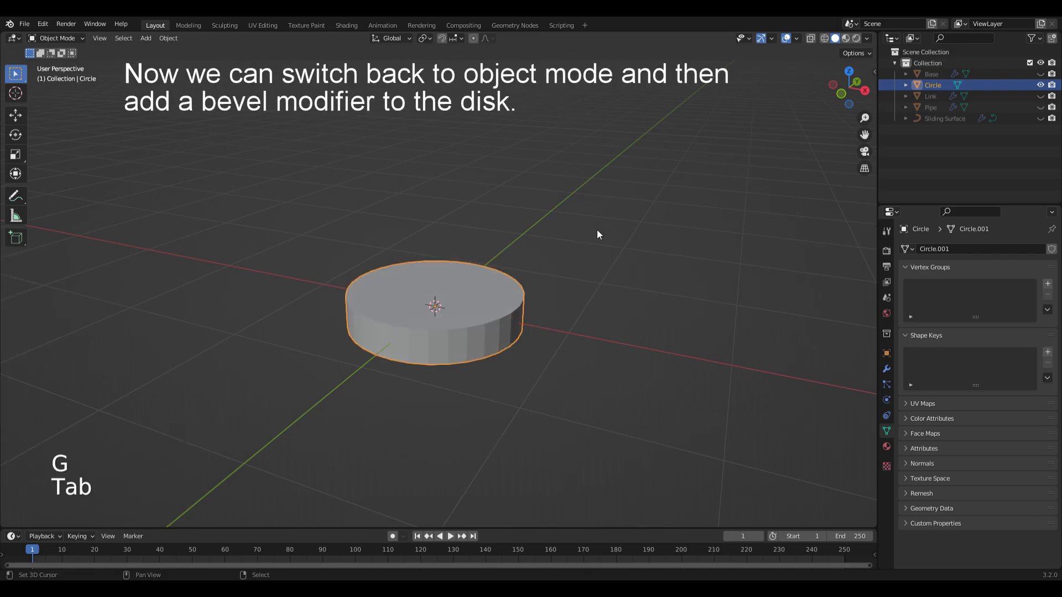
# - Add a Bevel modifier to the disk with an amount of 0.02 m and 3 segments
pyautogui.click(885, 370)
pyautogui.click(954, 249)
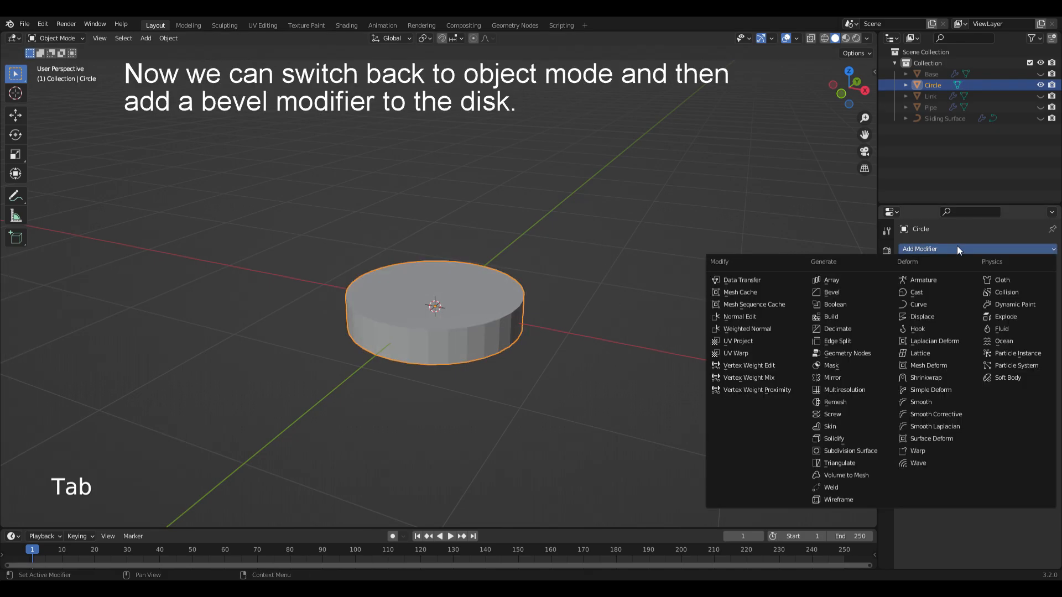
pyautogui.click(864, 293)
pyautogui.doubleClick(996, 311)
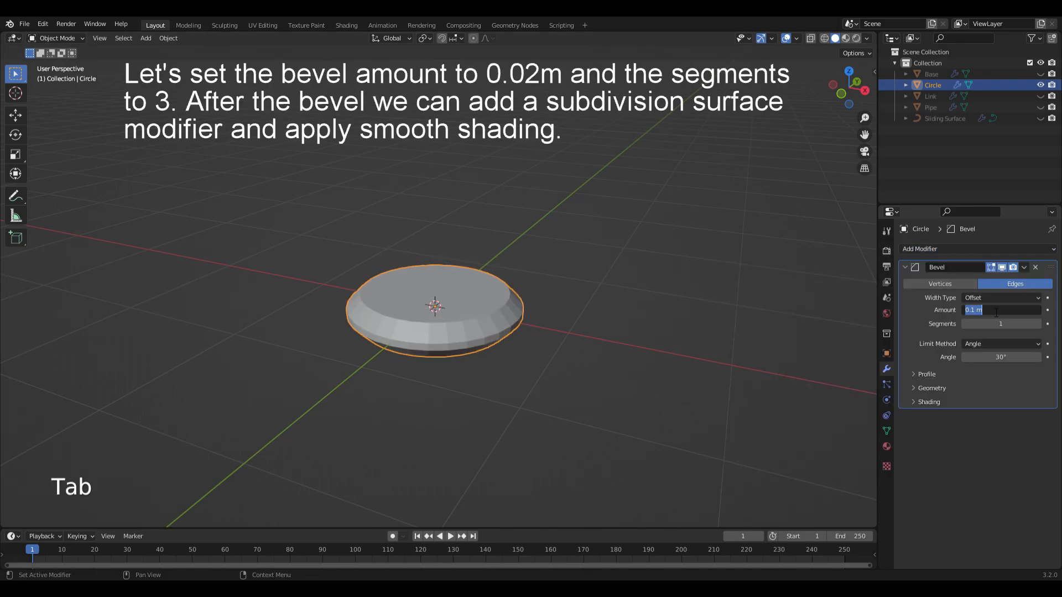
pyautogui.write('0.02')
pyautogui.press('Return')
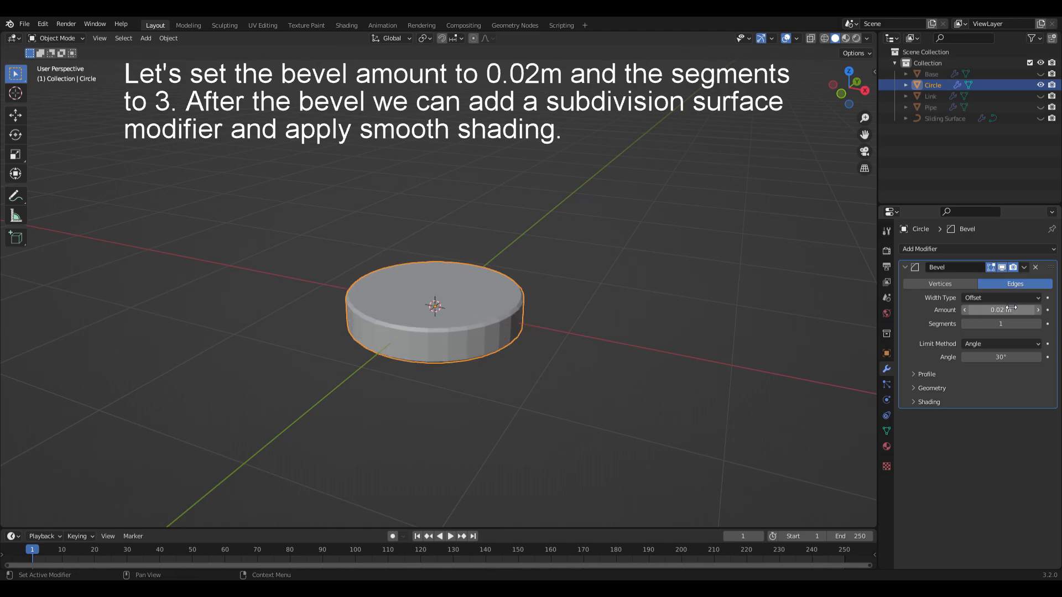
pyautogui.doubleClick(1001, 324)
pyautogui.write('3')
pyautogui.press('Return')
# - Add a level 2 Subdivision Surface modifier after the disk's bevel and apply smooth shading
pyautogui.hotkey('ctrl', '2')
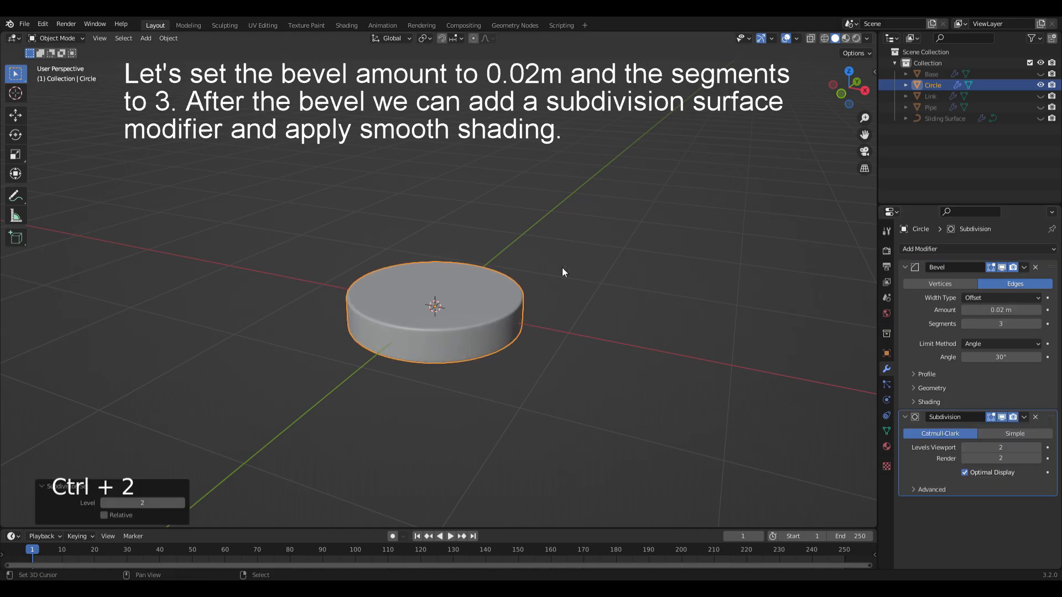
pyautogui.press('w')
pyautogui.click(562, 267)
# - Rename the circle object as "Disk"
pyautogui.press('F2')
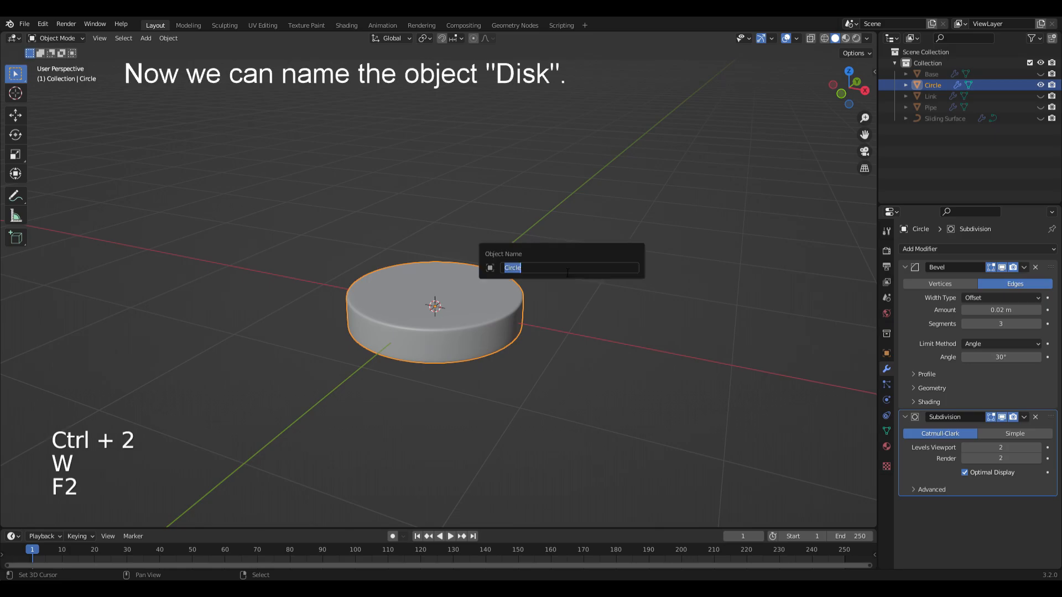
pyautogui.write('Disk')
pyautogui.press('Return')
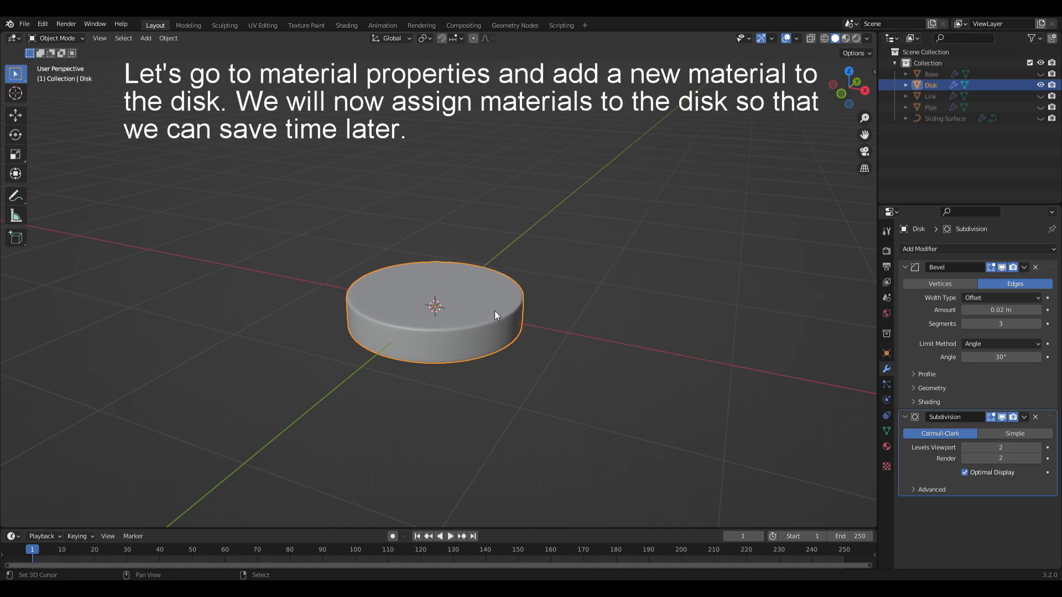
# - Create a new material on the disk and name it "Disk Outer"
pyautogui.click(887, 446)
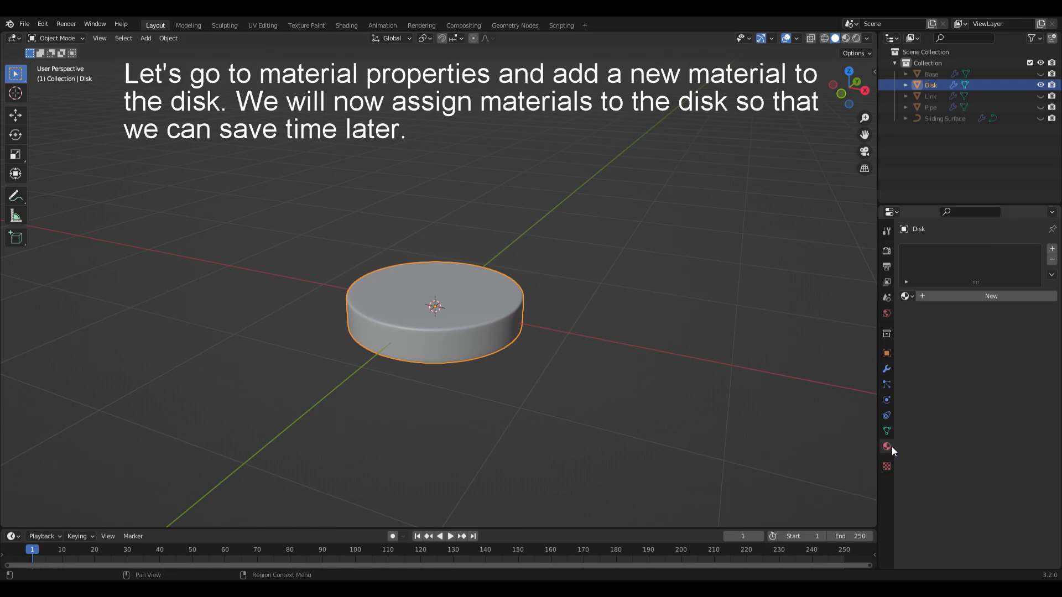
pyautogui.click(964, 297)
pyautogui.doubleClick(955, 258)
pyautogui.write('Disk Outer')
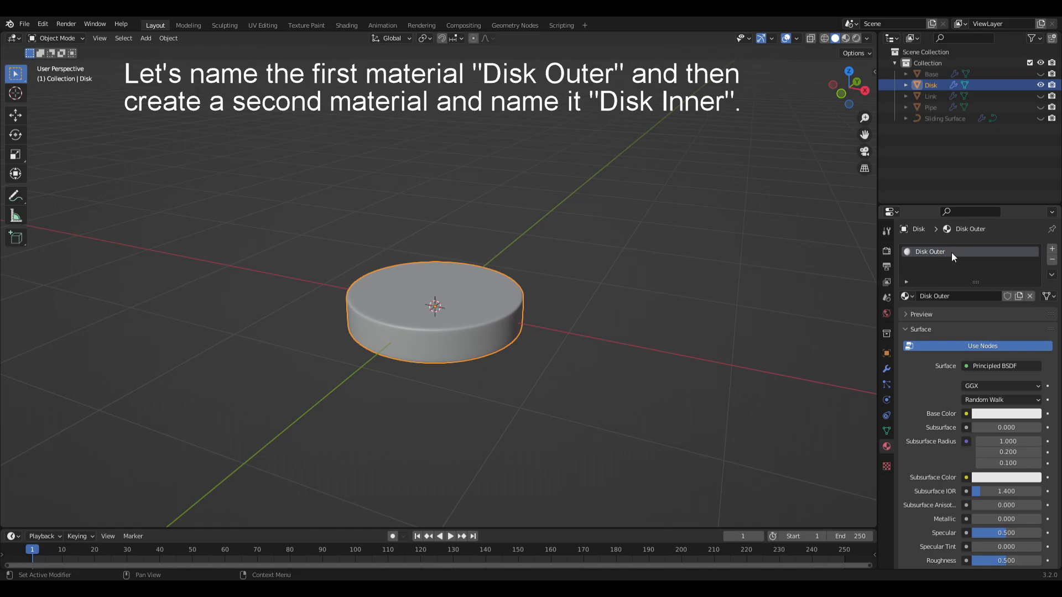
# - Add a second material slot to the disk with a new material named "Disk Inner"
pyautogui.click(1052, 249)
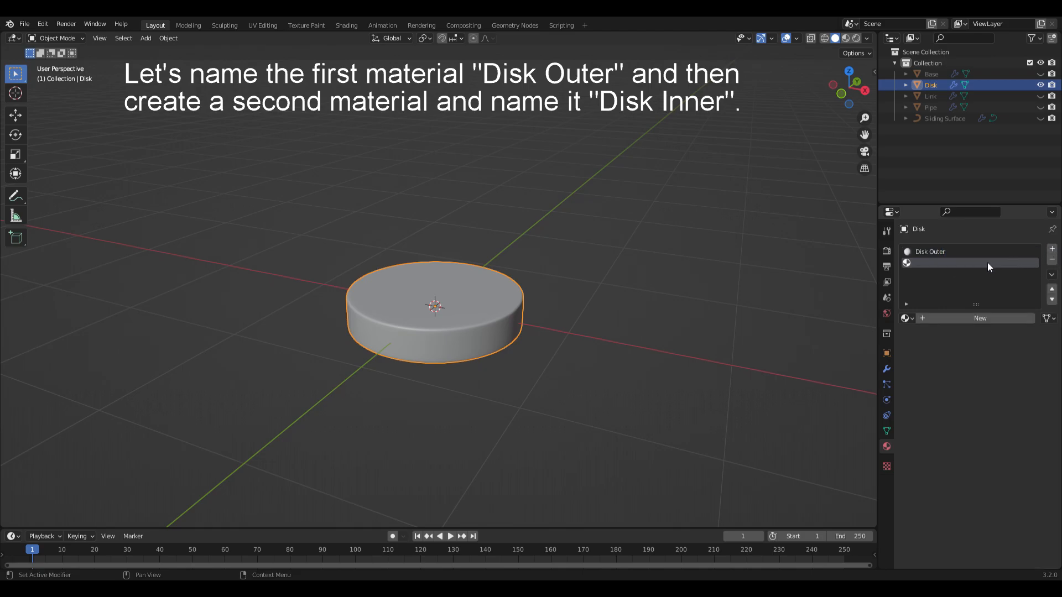
pyautogui.click(947, 318)
pyautogui.write('Disk ')
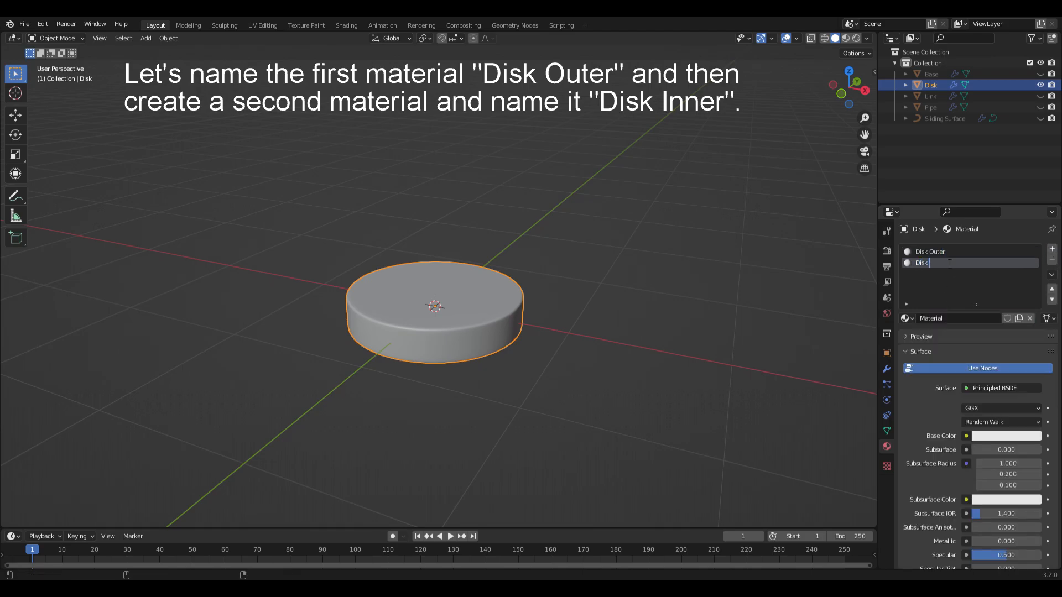
pyautogui.write('Inner')
pyautogui.press('Return')
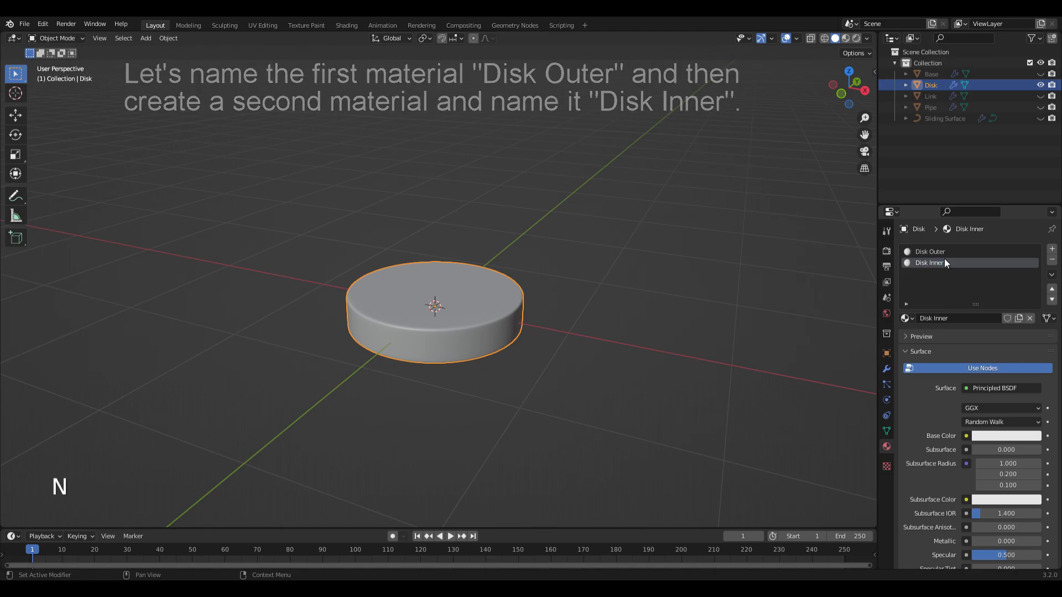
# - Assign the Disk Inner material to all top and bottom faces of the disk, using Select Similar with Coplanar
pyautogui.press('Tab')
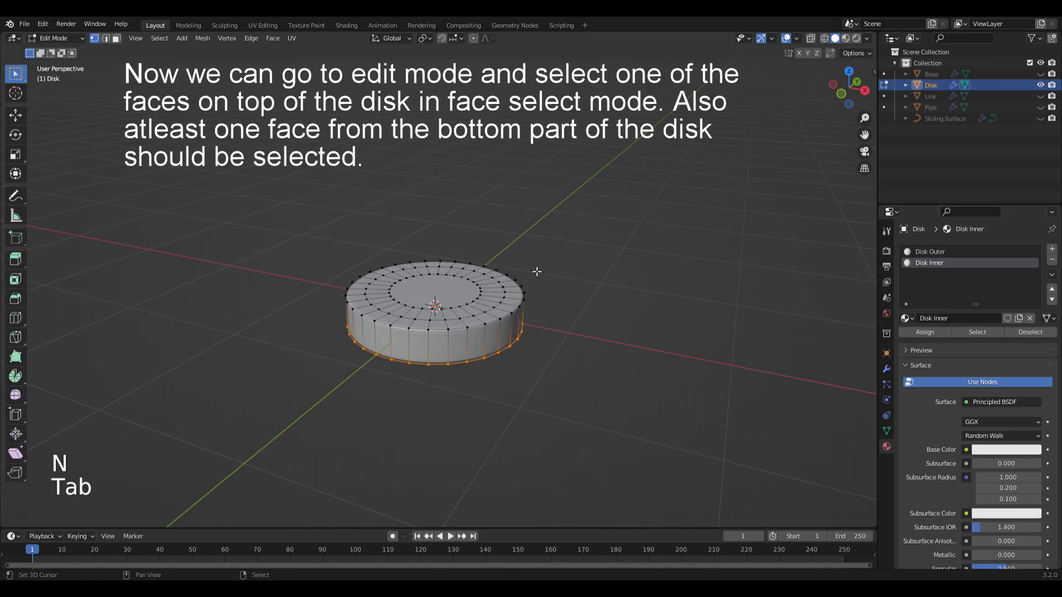
pyautogui.press('3')
pyautogui.click(454, 300)
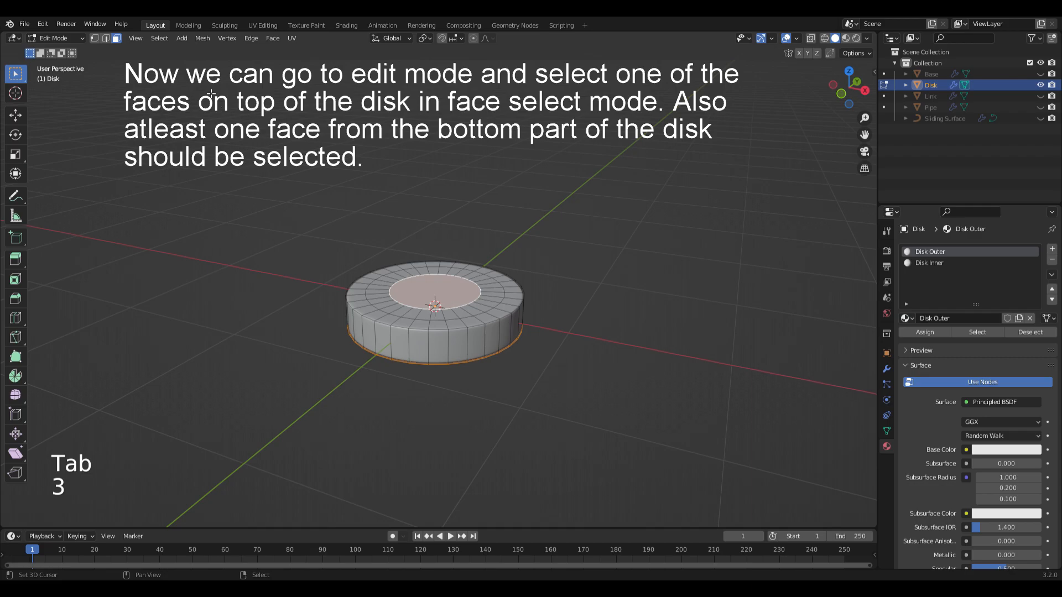
pyautogui.click(158, 39)
pyautogui.moveTo(181, 170)
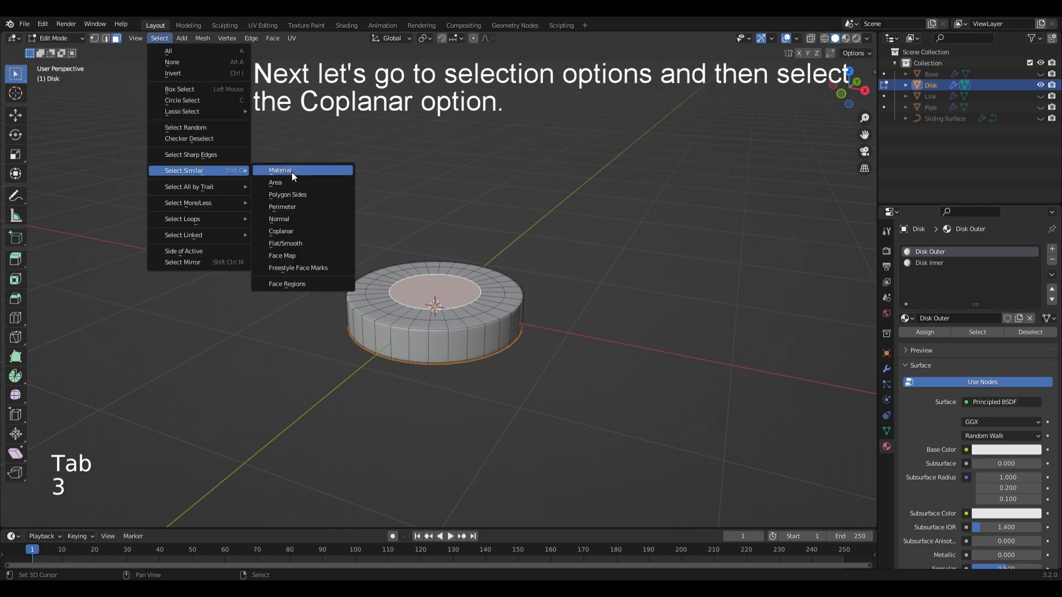
pyautogui.click(292, 231)
pyautogui.moveTo(553, 310)
pyautogui.mouseDown(button='middle')
pyautogui.moveTo(562, 225)
pyautogui.moveTo(564, 319)
pyautogui.moveTo(557, 310)
pyautogui.mouseUp(button='middle')
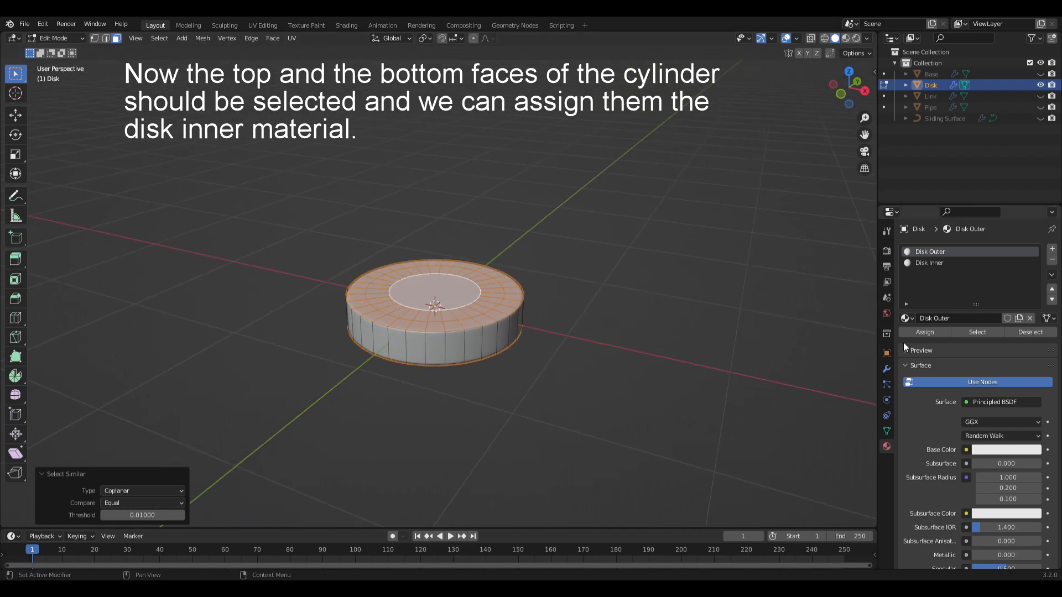
pyautogui.click(942, 264)
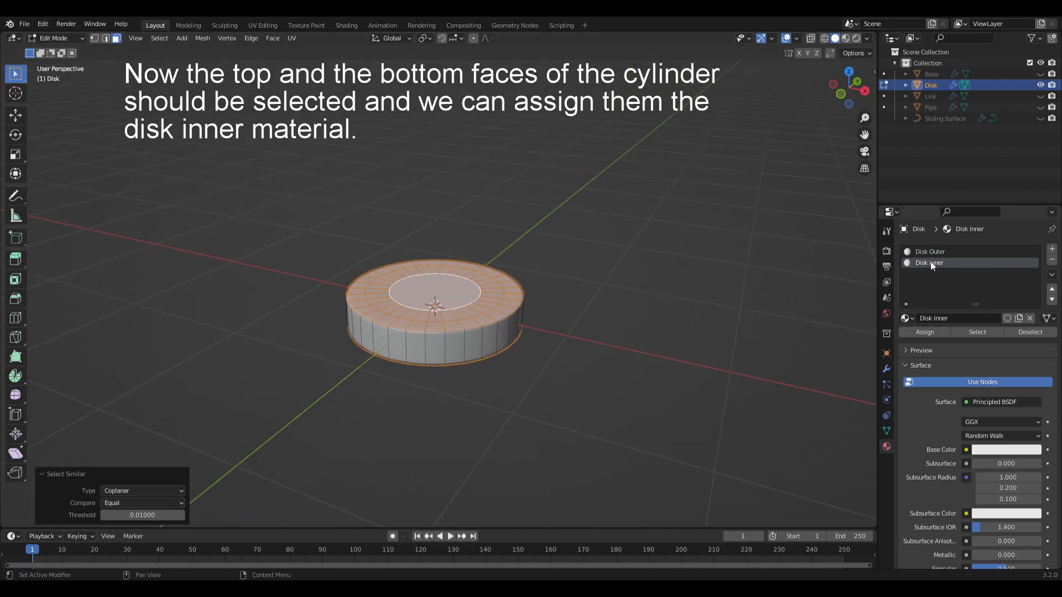
pyautogui.click(924, 334)
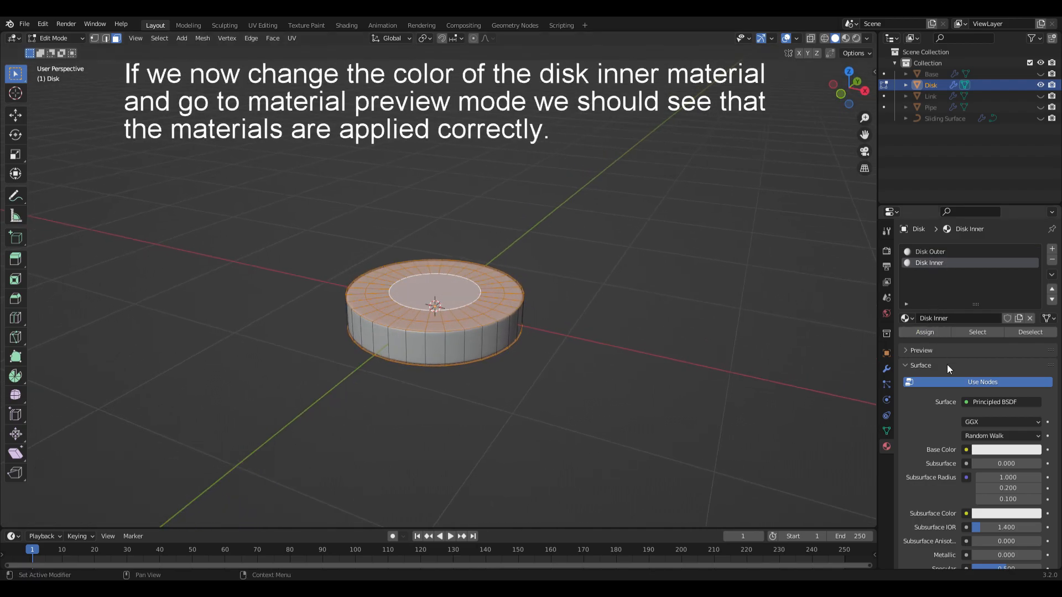
# - Set the Disk Inner base color to pink and check the disk in Material Preview before returning to Solid shading
pyautogui.click(998, 451)
pyautogui.click(989, 348)
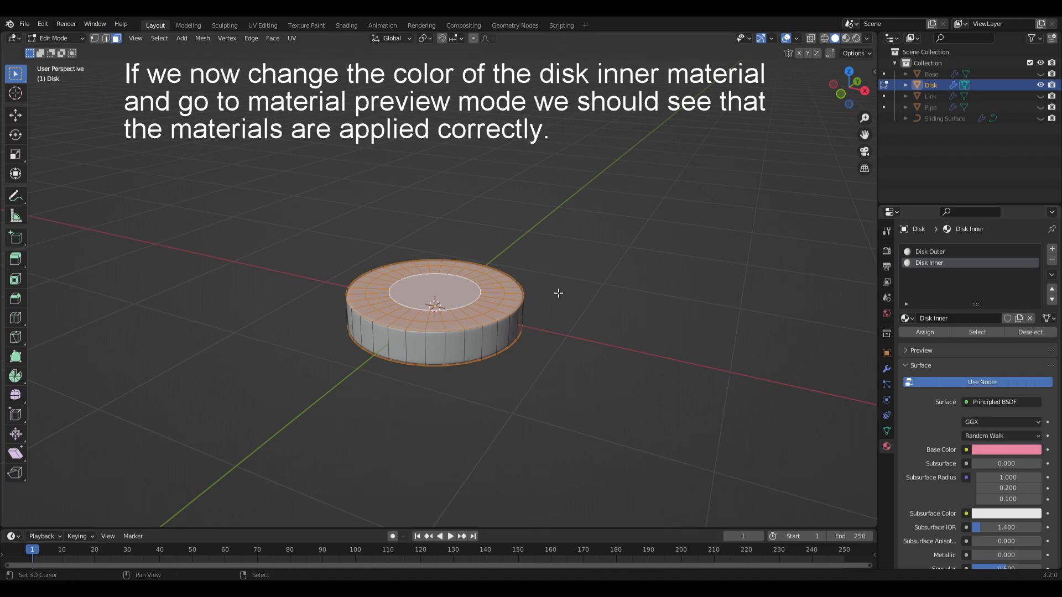
pyautogui.press('z')
pyautogui.press('Tab')
pyautogui.moveTo(553, 373)
pyautogui.keyDown('alt'); pyautogui.keyDown('shift'); pyautogui.mouseDown(button='middle')
pyautogui.moveTo(541, 270)
pyautogui.moveTo(553, 370)
pyautogui.mouseUp(button='middle'); pyautogui.keyUp('shift'); pyautogui.keyUp('alt')
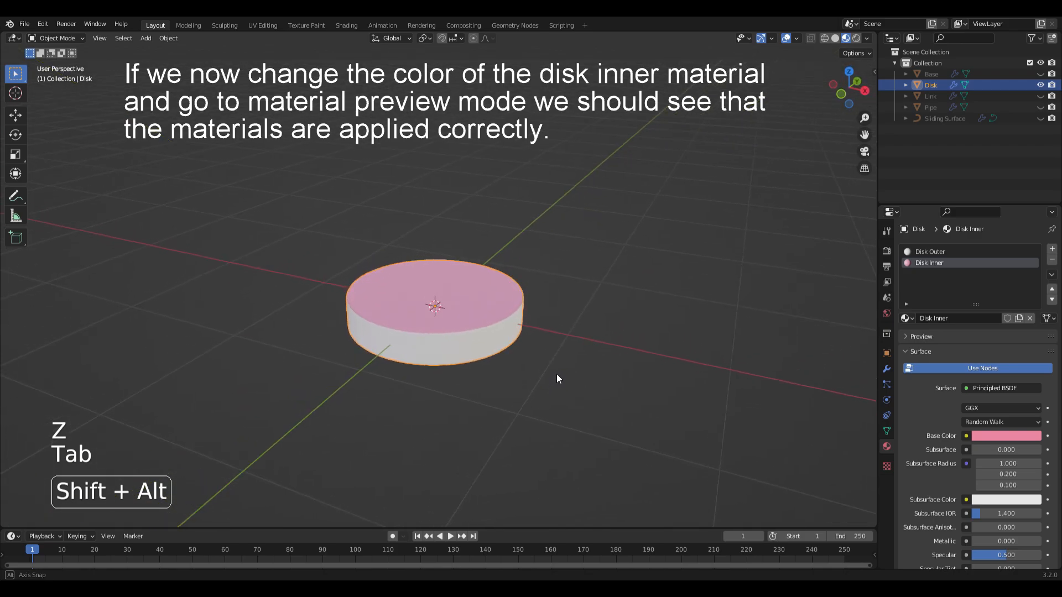
pyautogui.press('z')
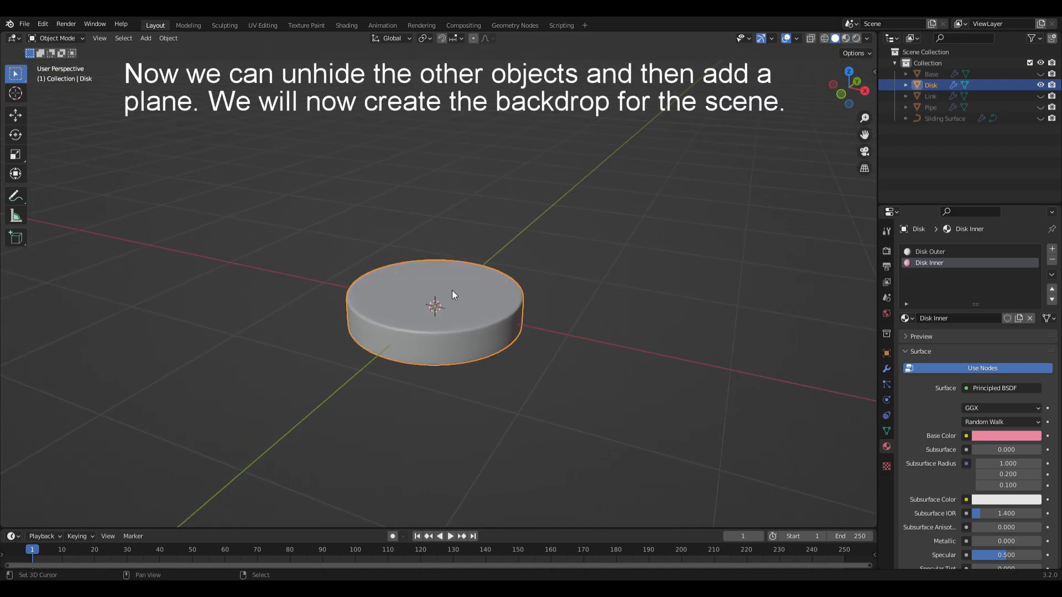
# - Unhide all hidden objects and clear the selection
pyautogui.hotkey('alt', 'h')
pyautogui.hotkey('alt', 'a')
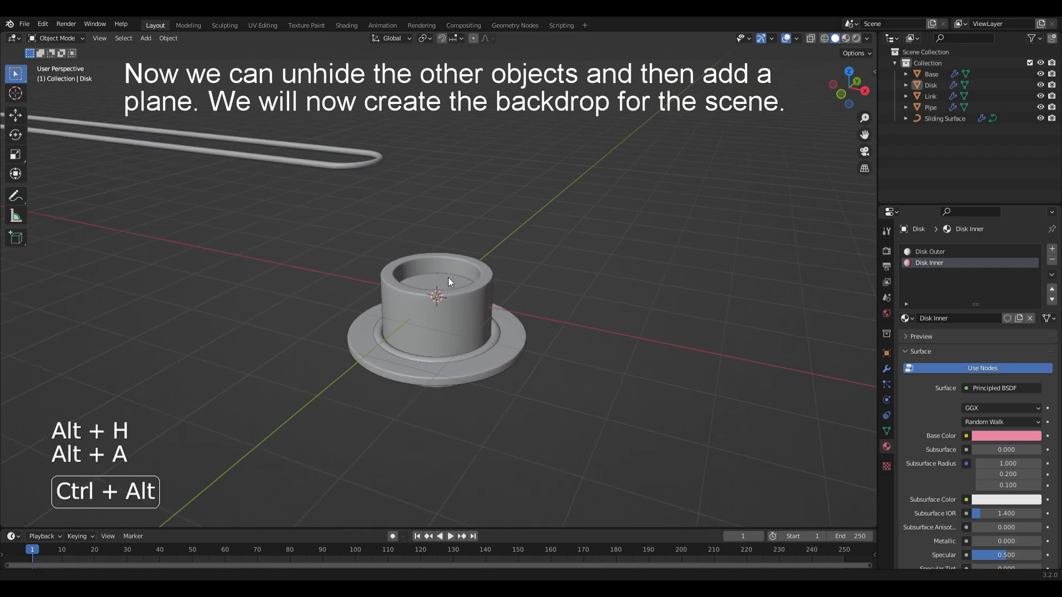
pyautogui.moveTo(448, 279); pyautogui.dragTo(468, 261, button='middle')
# - Add a plane at the origin and scale it by 10
pyautogui.hotkey('shift', 'a')
pyautogui.click(491, 222)
pyautogui.write('s')
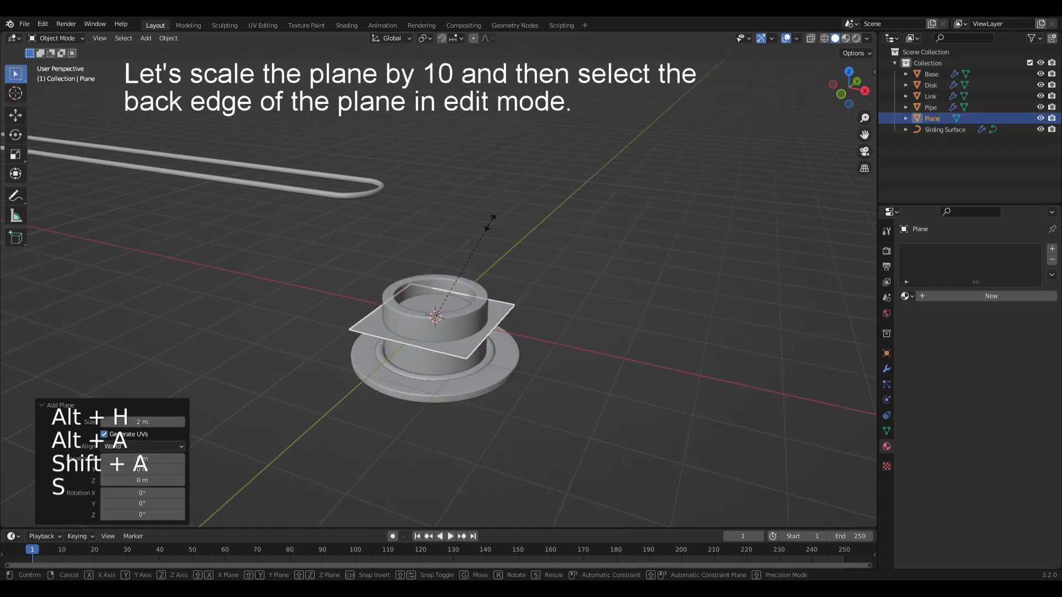
pyautogui.write('10')
pyautogui.click(490, 223)
# - Extrude the plane's back edge 10 m upward along the Z axis
pyautogui.keyDown('ctrl'); pyautogui.moveTo(425, 161); pyautogui.dragTo(431, 244, button='middle'); pyautogui.keyUp('ctrl')
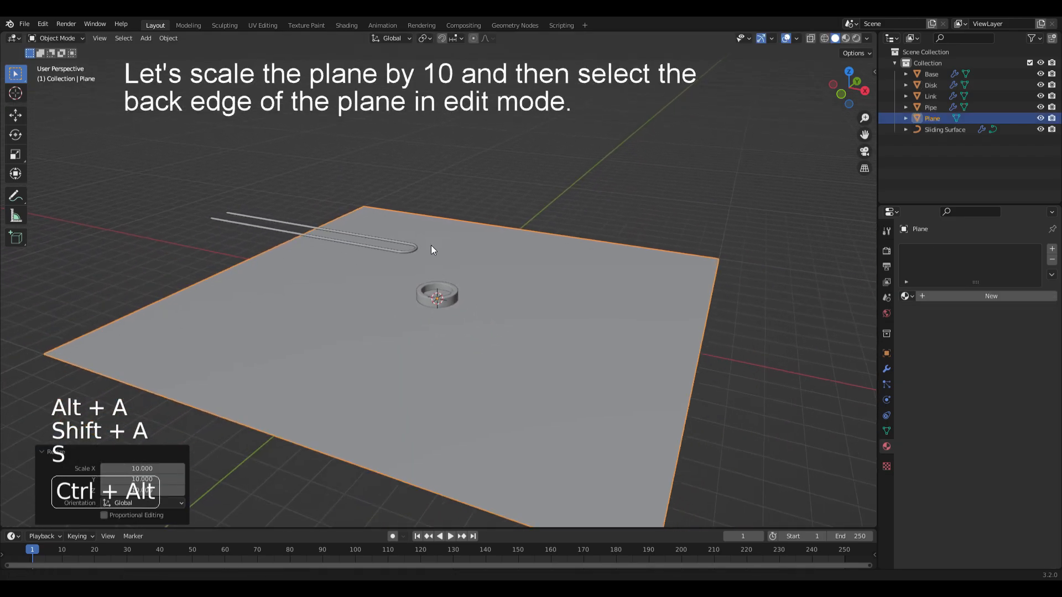
pyautogui.press('Tab')
pyautogui.press('2')
pyautogui.click(518, 225)
pyautogui.write('e')
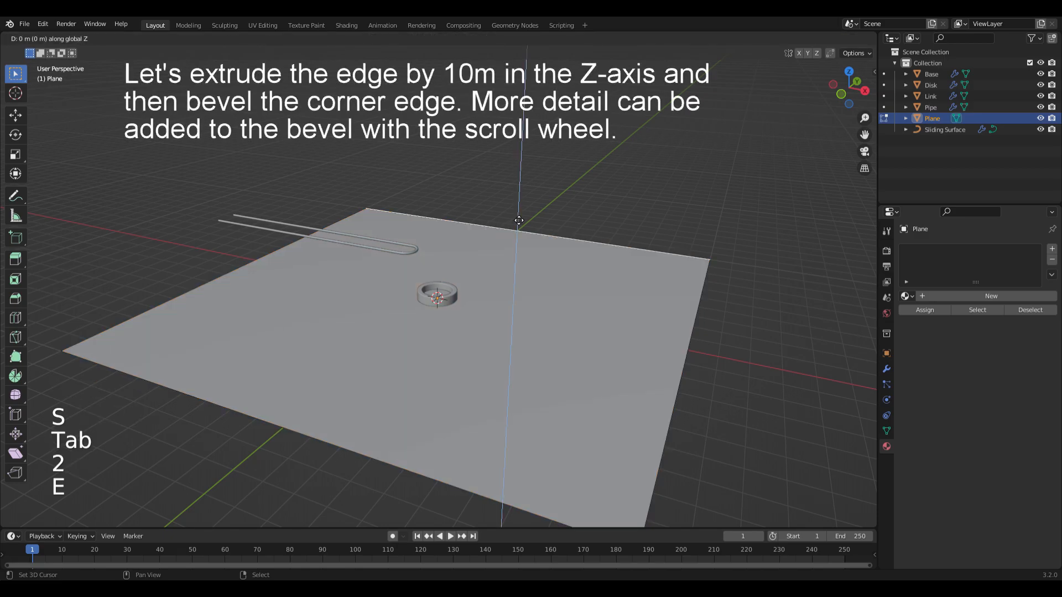
pyautogui.write('10')
pyautogui.click(518, 219)
# - Bevel the corner edge between floor and wall with 20 segments and a width of about 0.379 m
pyautogui.click(509, 232)
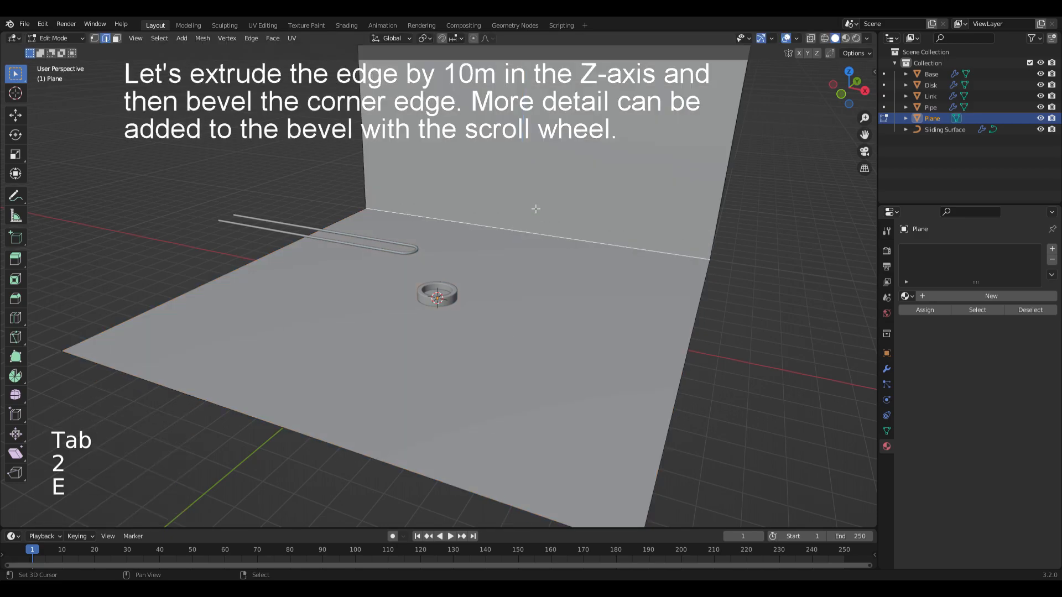
pyautogui.hotkey('ctrl', 'b')
pyautogui.scroll(13, 531, 206)
pyautogui.scroll(6, 577, 141)
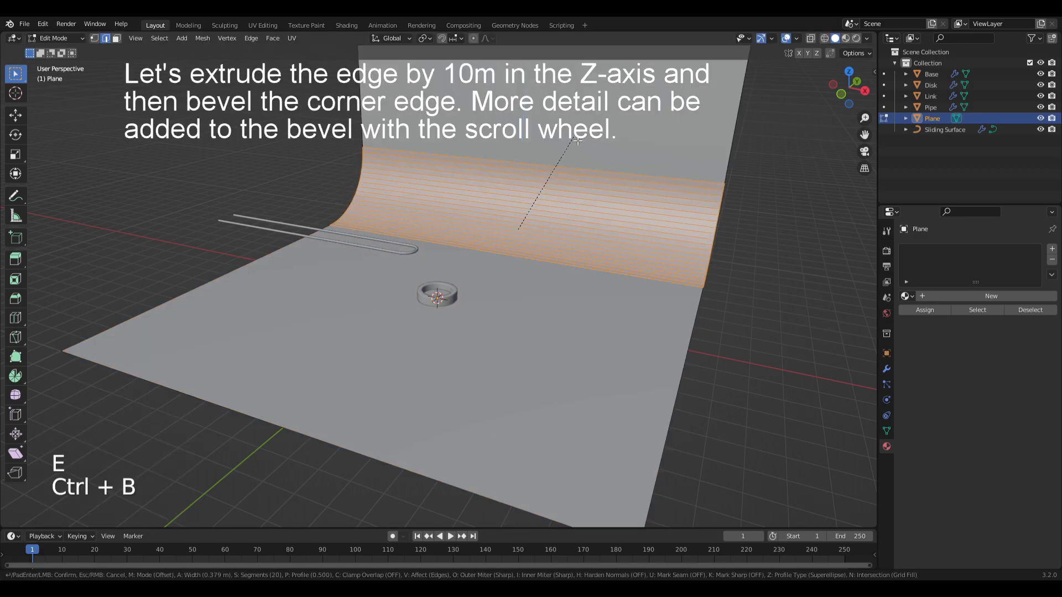
pyautogui.click(578, 140)
pyautogui.press('Tab')
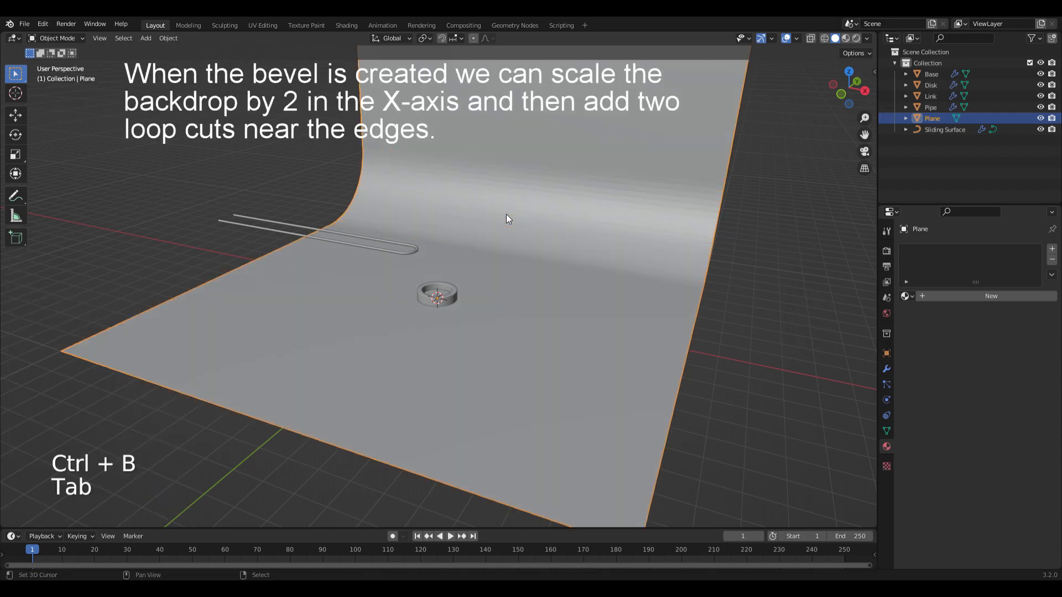
# - Scale the backdrop plane by 2 along the X axis
pyautogui.press('s')
pyautogui.press('x')
pyautogui.press('2')
pyautogui.click(506, 214)
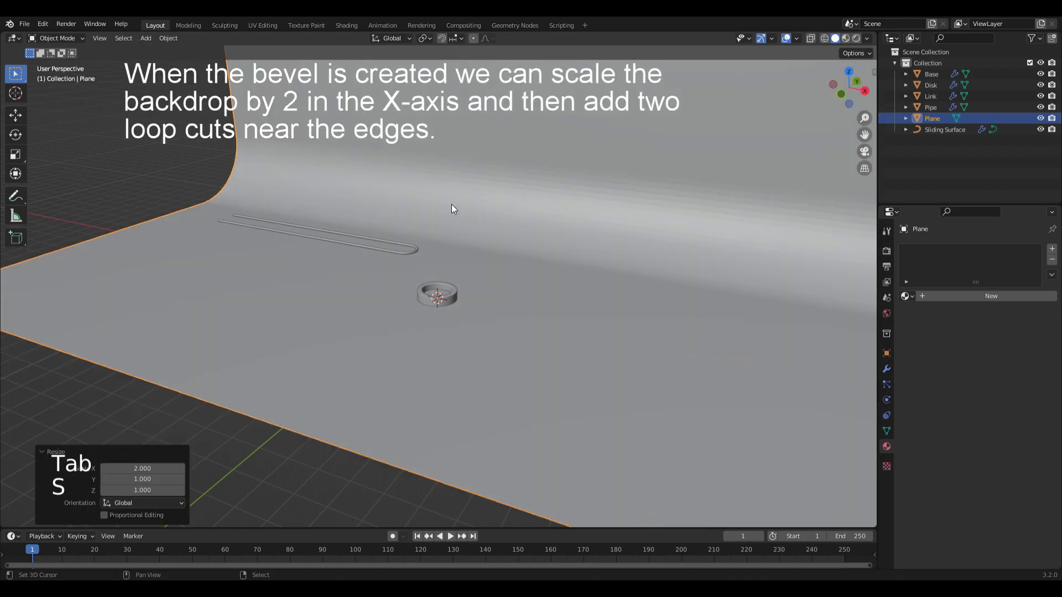
# - Add two loop cuts across the backdrop and scale them apart along X toward the side edges
pyautogui.moveTo(516, 241); pyautogui.dragTo(477, 234, button='middle')
pyautogui.press('Tab')
pyautogui.hotkey('ctrl', 'r')
pyautogui.scroll(1, 482, 238)
pyautogui.click(481, 238)
pyautogui.rightClick(485, 236)
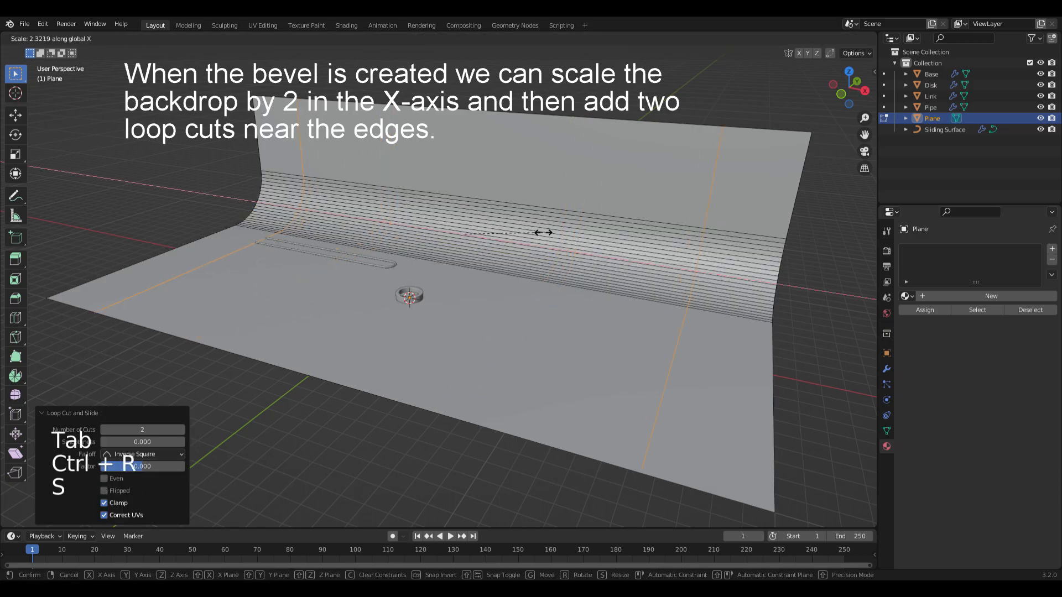
pyautogui.click(563, 235)
pyautogui.press('Tab')
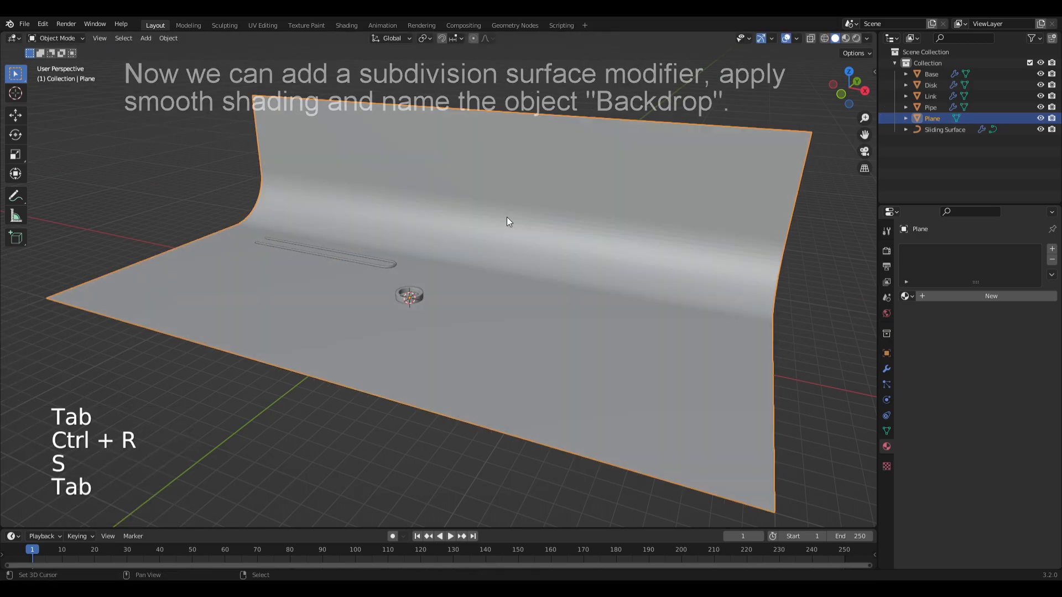
# - Add a level 2 Subdivision Surface modifier to the plane and apply smooth shading
pyautogui.hotkey('ctrl', '2')
pyautogui.press('w')
pyautogui.click(502, 217)
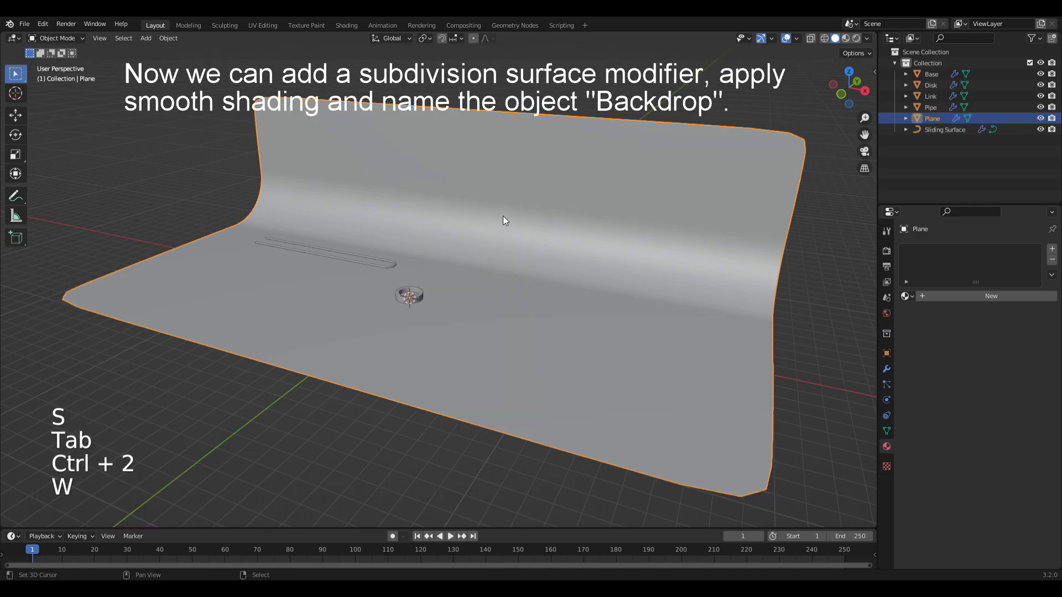
# - Rename the plane object as "Backdrop"
pyautogui.press('F2')
pyautogui.write('Backdrop')
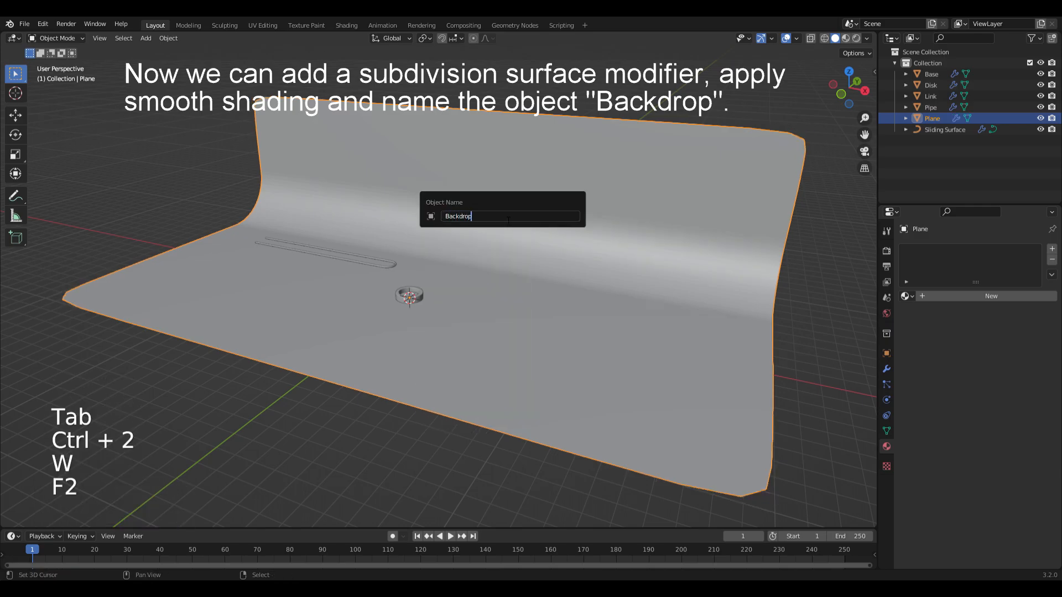
pyautogui.press('Return')
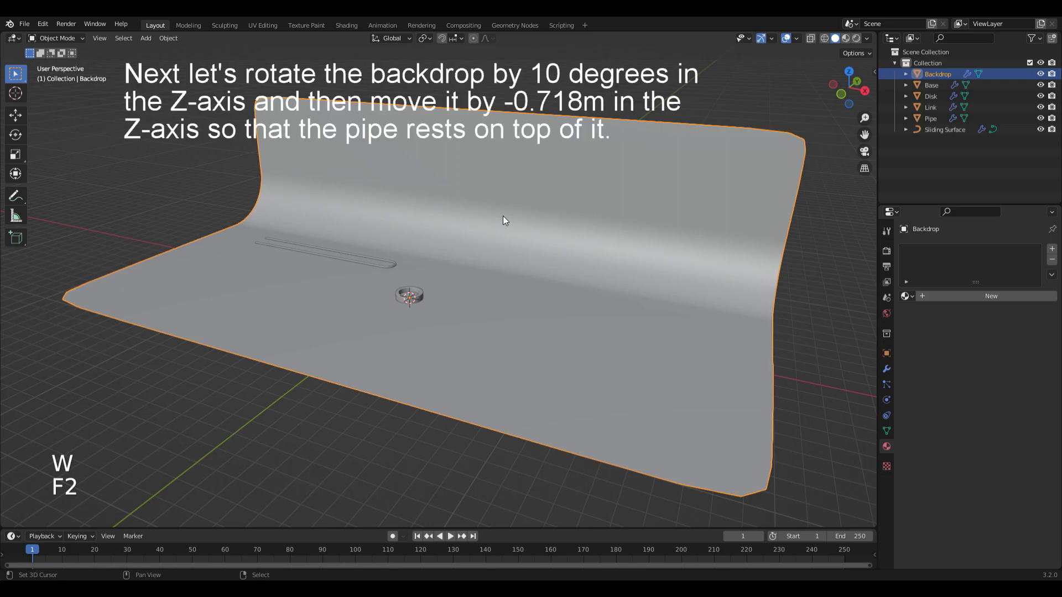
# - Rotate the backdrop 10 degrees around Z, move it -0.718 m along Z, and deselect it
pyautogui.write('rz10')
pyautogui.press('Return')
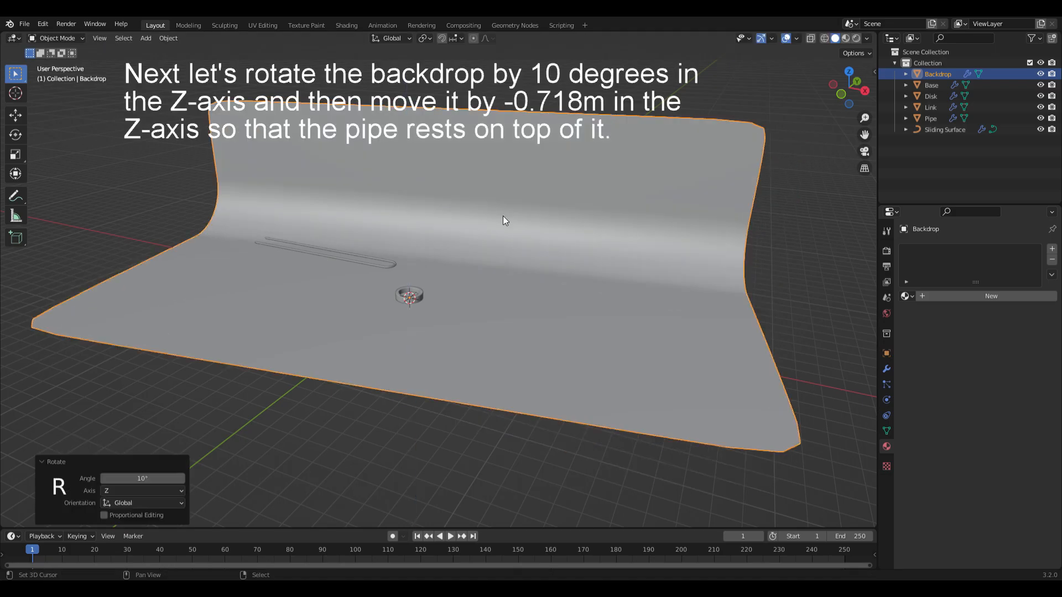
pyautogui.write('gz-0.718')
pyautogui.press('Return')
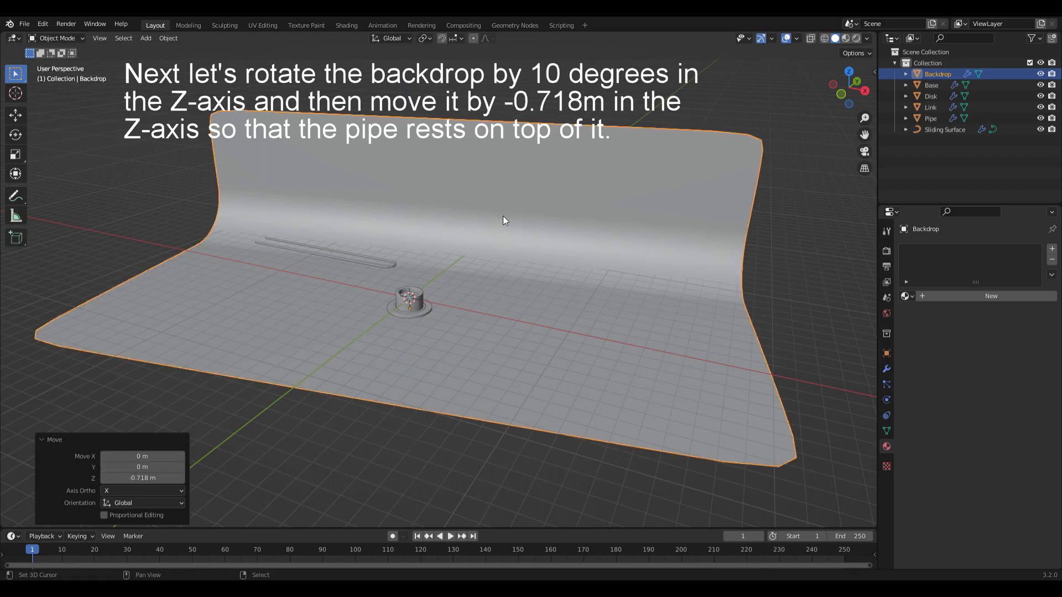
pyautogui.hotkey('alt', 'a')
# - Set the scene's output frame rate to 60 fps and the end frame to 220
pyautogui.scroll(2, 446, 267)
pyautogui.keyDown('ctrl'); pyautogui.keyDown('alt'); pyautogui.moveTo(446, 267); pyautogui.dragTo(546, 249); pyautogui.keyUp('alt'); pyautogui.keyUp('ctrl')
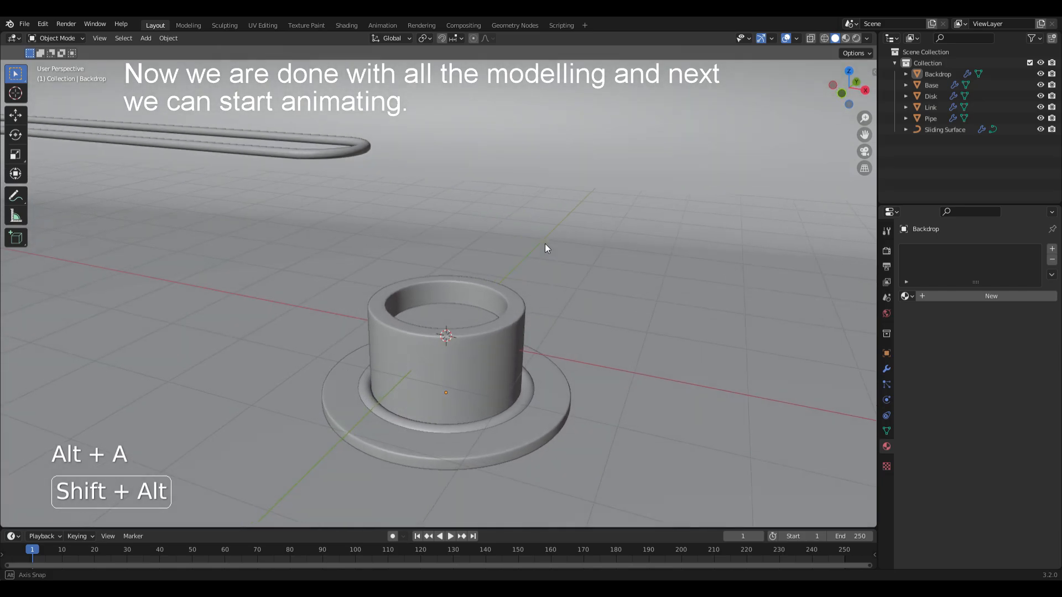
pyautogui.click(887, 268)
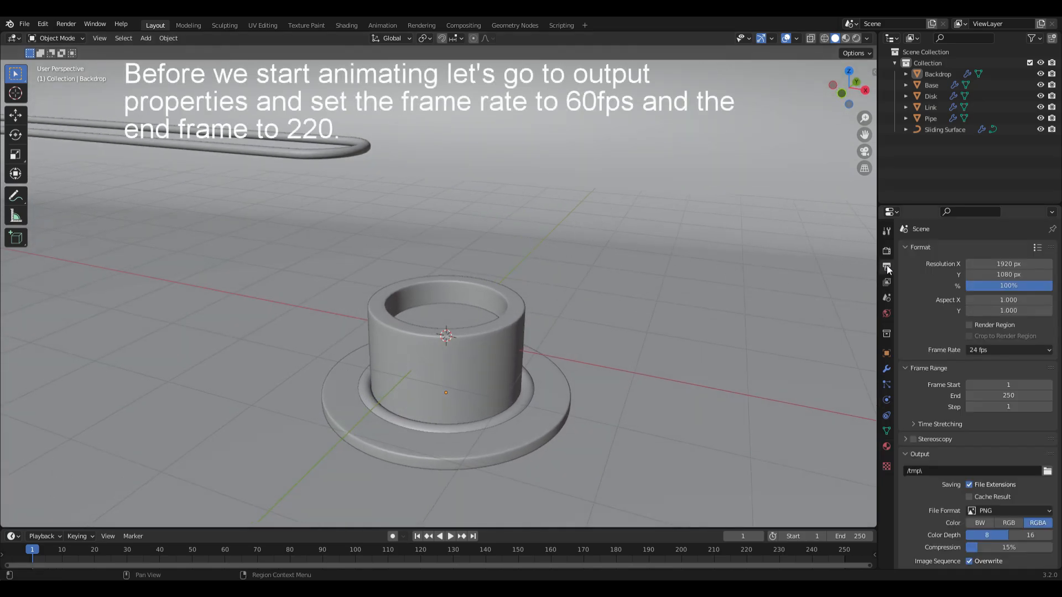
pyautogui.click(976, 351)
pyautogui.click(990, 440)
pyautogui.click(1014, 396)
pyautogui.write('220')
pyautogui.press('Return')
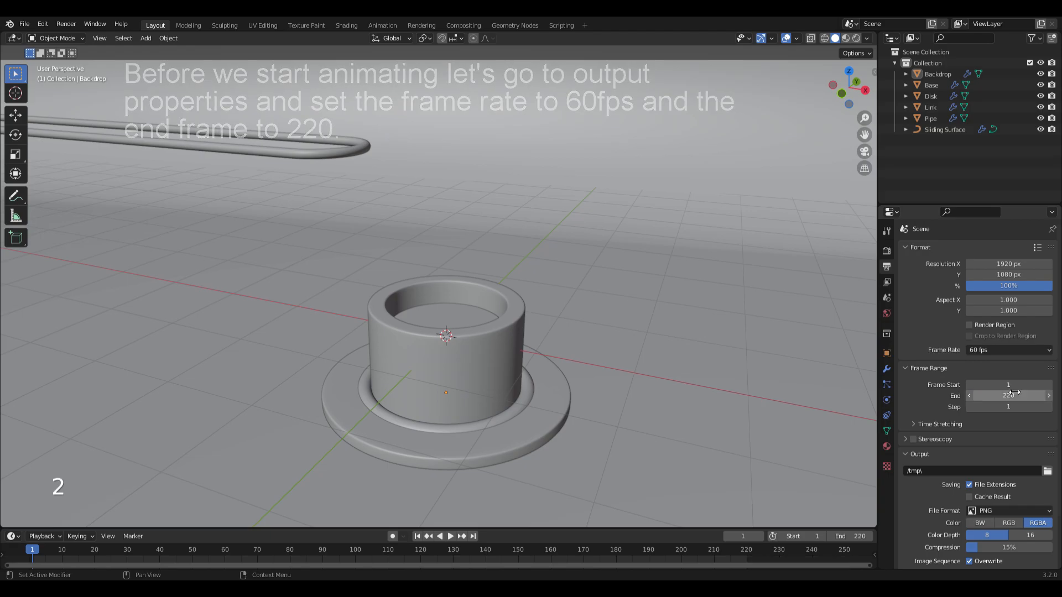
# - Set the disk's X location to -6 m and its Z location to 2.125 m
pyautogui.click(466, 314)
pyautogui.click(887, 353)
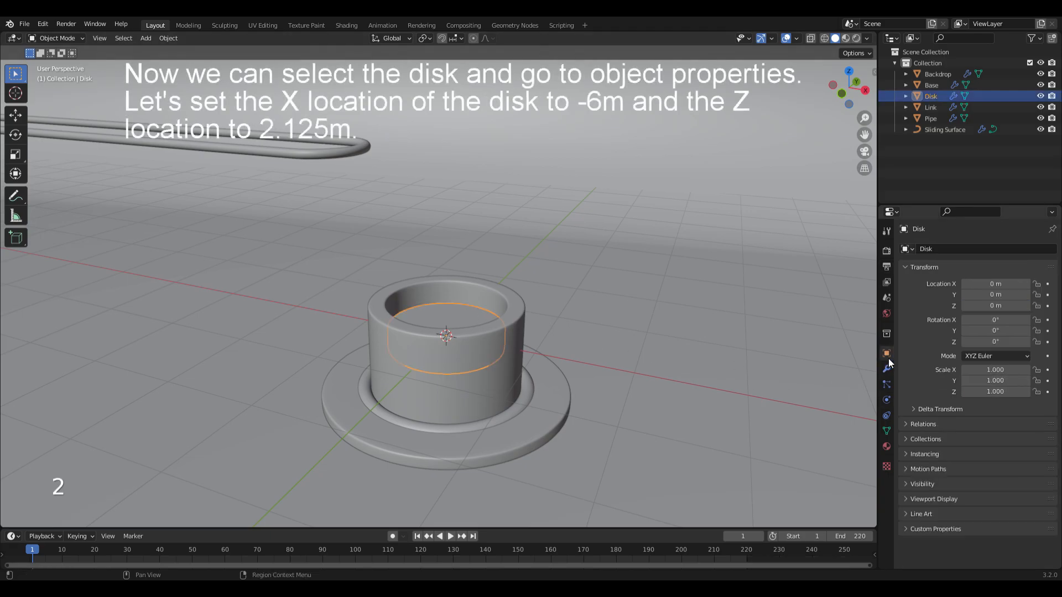
pyautogui.click(1015, 285)
pyautogui.press('BackSpace')
pyautogui.write('-6')
pyautogui.press('Return')
pyautogui.click(1004, 307)
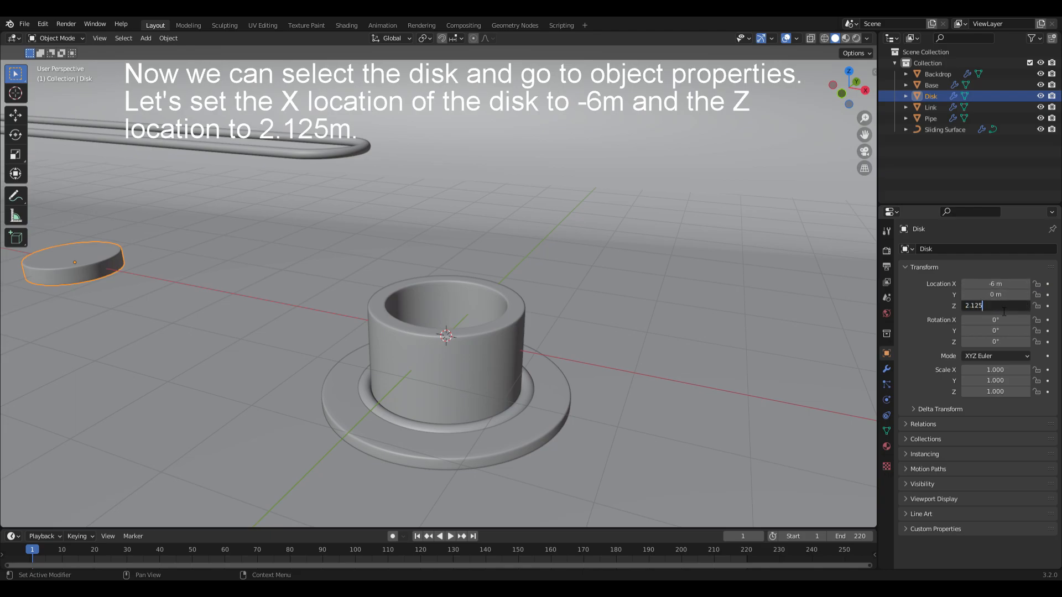
pyautogui.press('Return')
# - Insert a keyframe on the disk's X location at frame 1
pyautogui.keyDown('ctrl'); pyautogui.keyDown('alt'); pyautogui.moveTo(523, 212); pyautogui.dragTo(523, 238); pyautogui.keyUp('alt'); pyautogui.keyUp('ctrl')
pyautogui.keyDown('alt'); pyautogui.moveTo(523, 238); pyautogui.dragTo(552, 250); pyautogui.keyUp('alt')
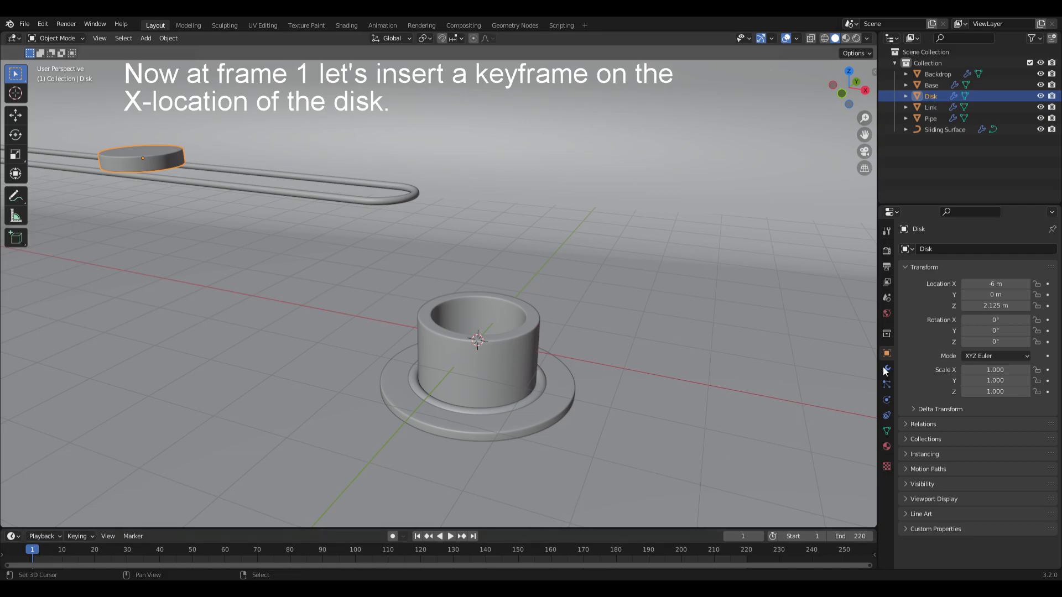
pyautogui.click(1048, 284)
# - At frame 120, set the disk's X location to 0 m and insert a keyframe on it
pyautogui.click(421, 555)
pyautogui.click(1012, 286)
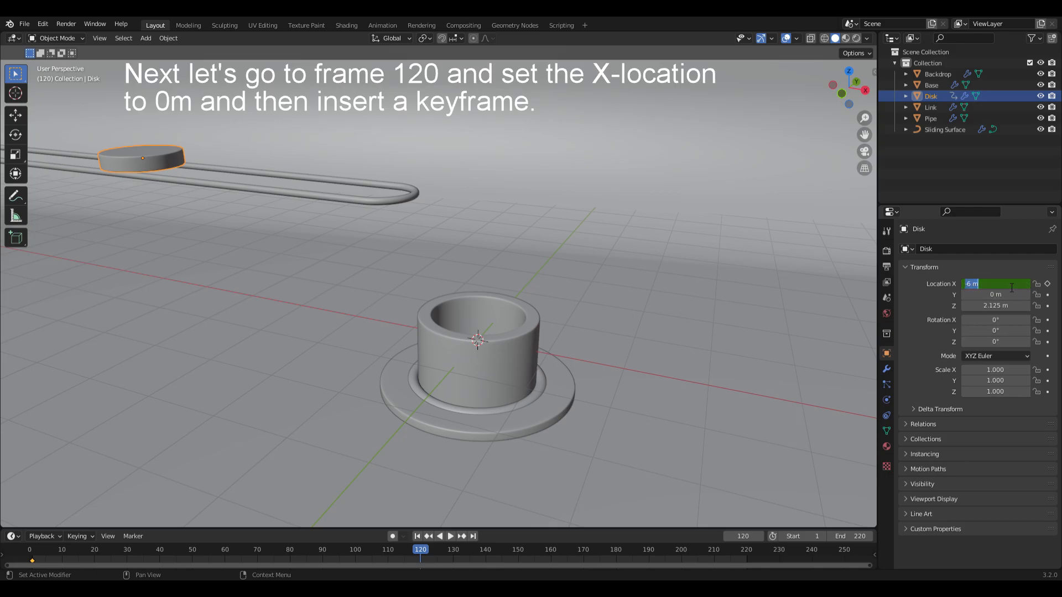
pyautogui.write('0')
pyautogui.press('Return')
pyautogui.click(1048, 285)
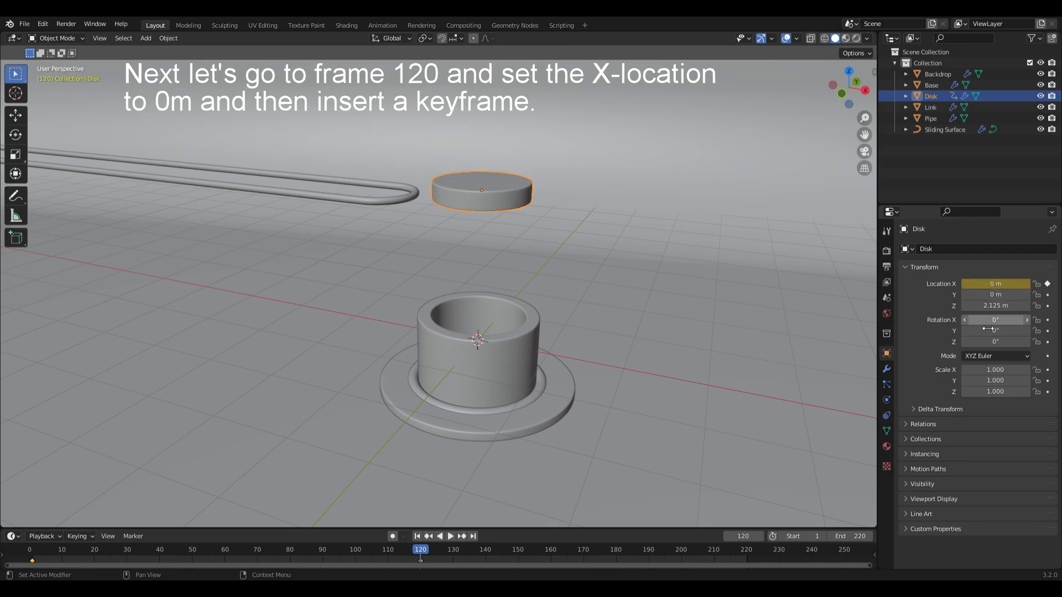
# - Go to frame 83 and insert a keyframe on the disk's Z location
pyautogui.click(743, 537)
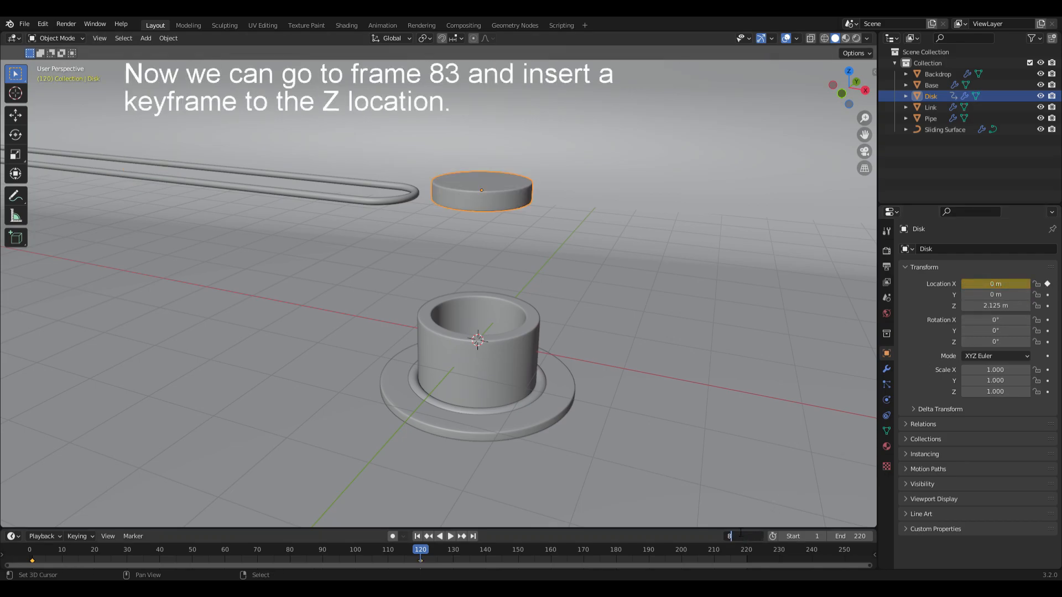
pyautogui.write('83')
pyautogui.press('Return')
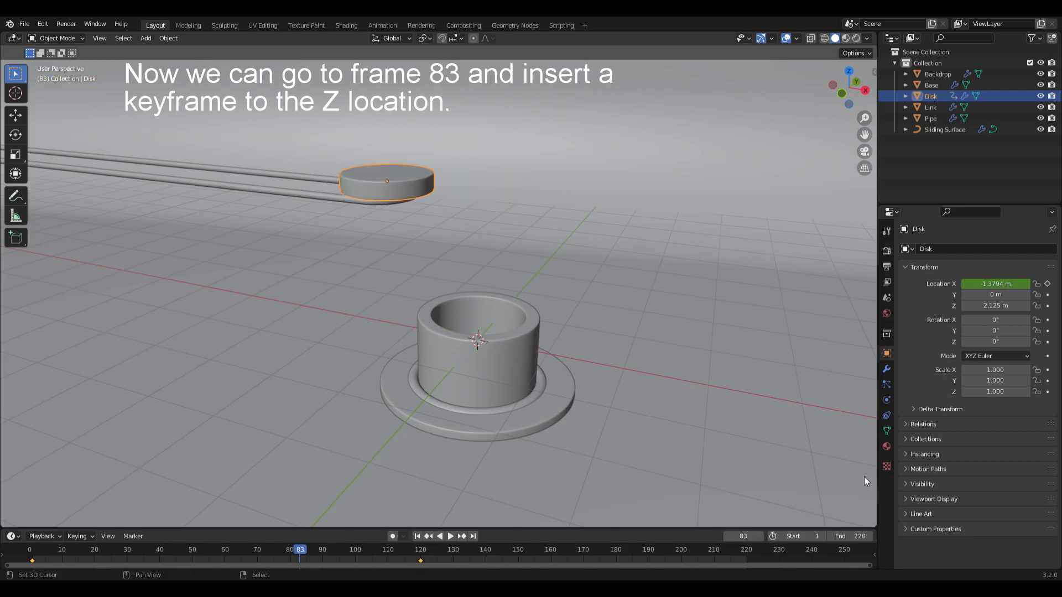
pyautogui.click(1048, 305)
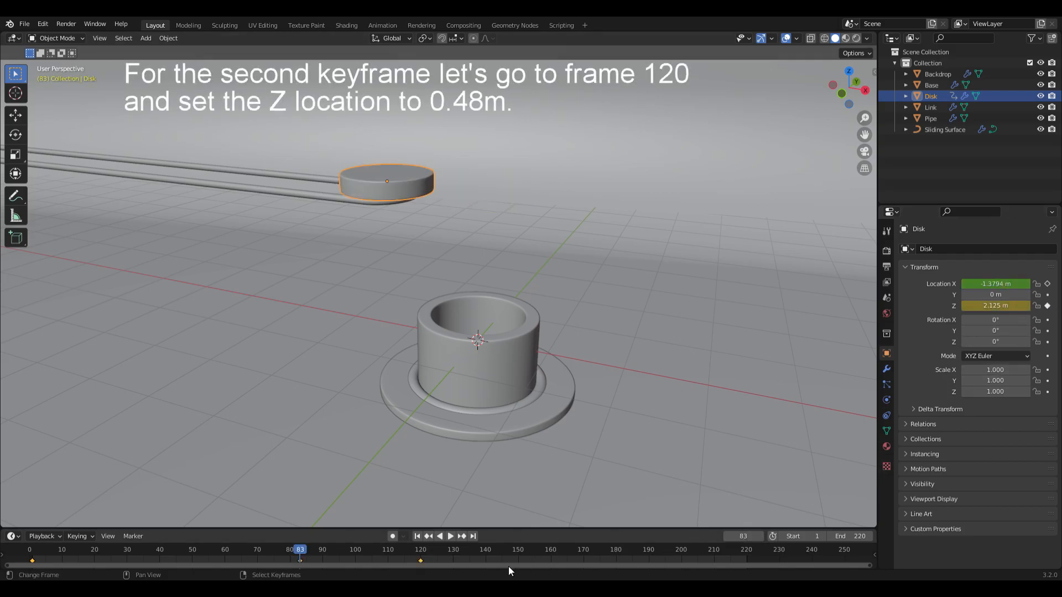
# - At frame 120, set the disk's Z location to 0.48 m and insert a keyframe on it
pyautogui.click(421, 559)
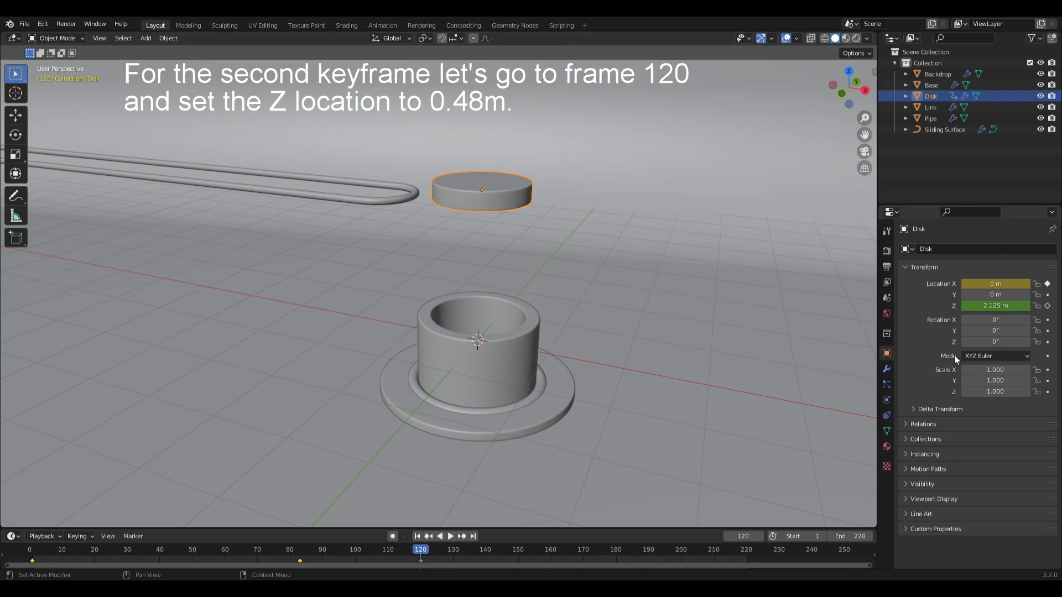
pyautogui.click(995, 309)
pyautogui.write('0.48')
pyautogui.press('Return')
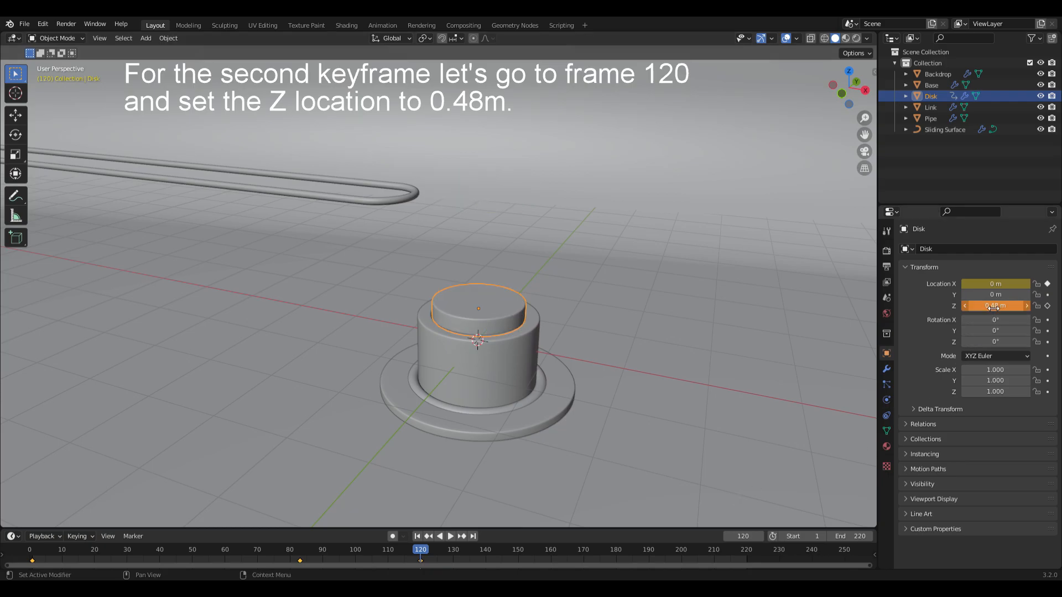
pyautogui.click(1047, 306)
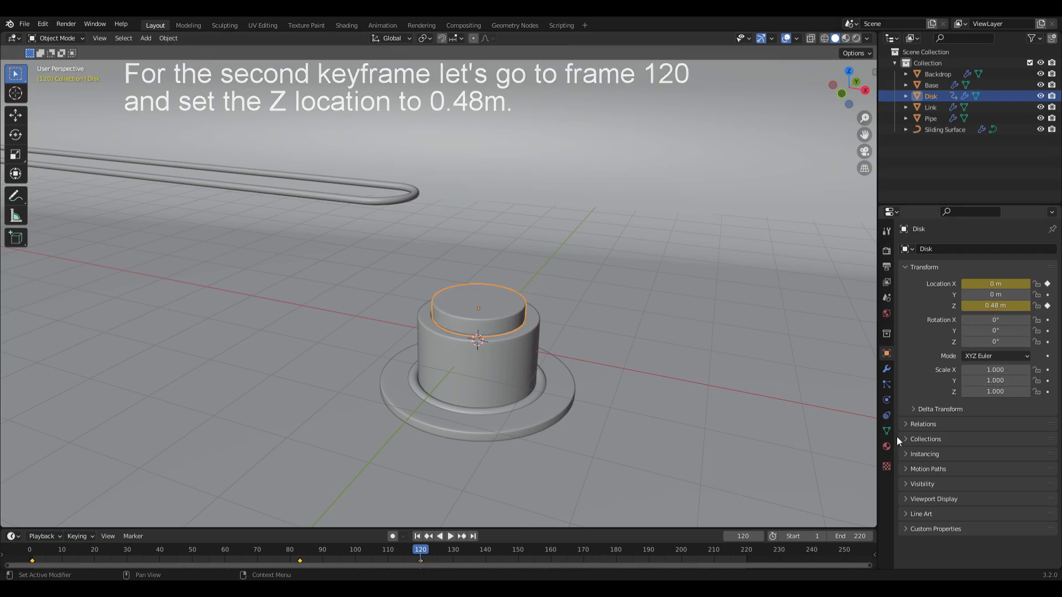
# - At frame 220, set the disk's Z location to -0.2 m and insert a keyframe on it
pyautogui.click(748, 559)
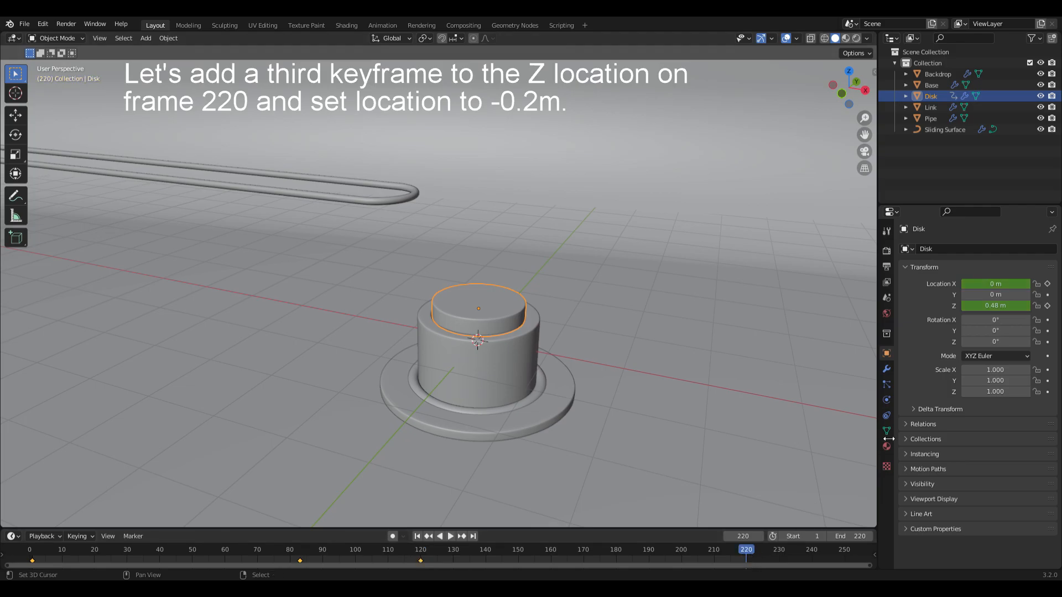
pyautogui.click(990, 306)
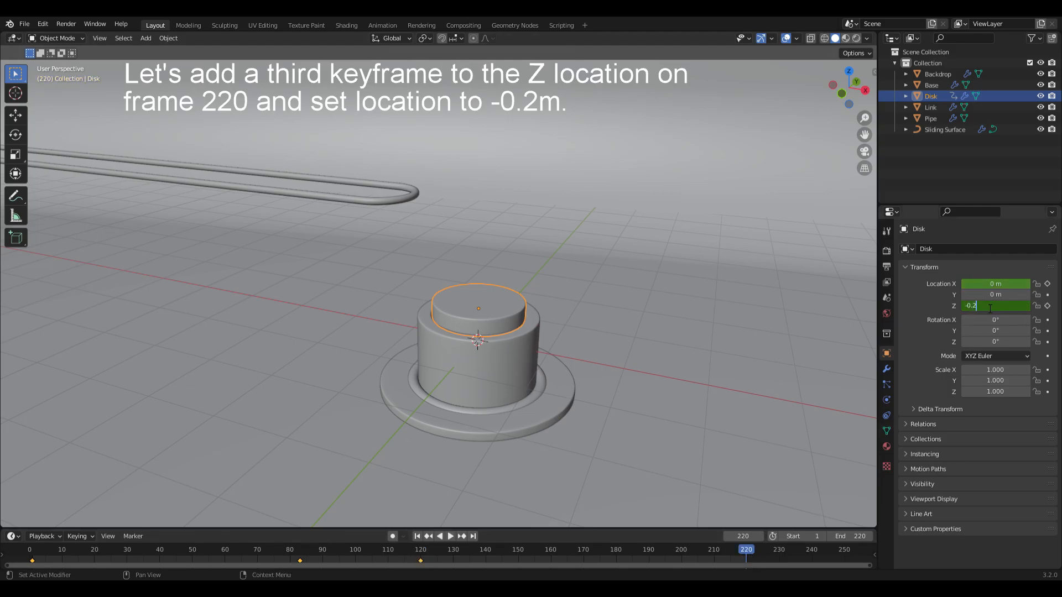
pyautogui.press('Return')
pyautogui.click(1047, 306)
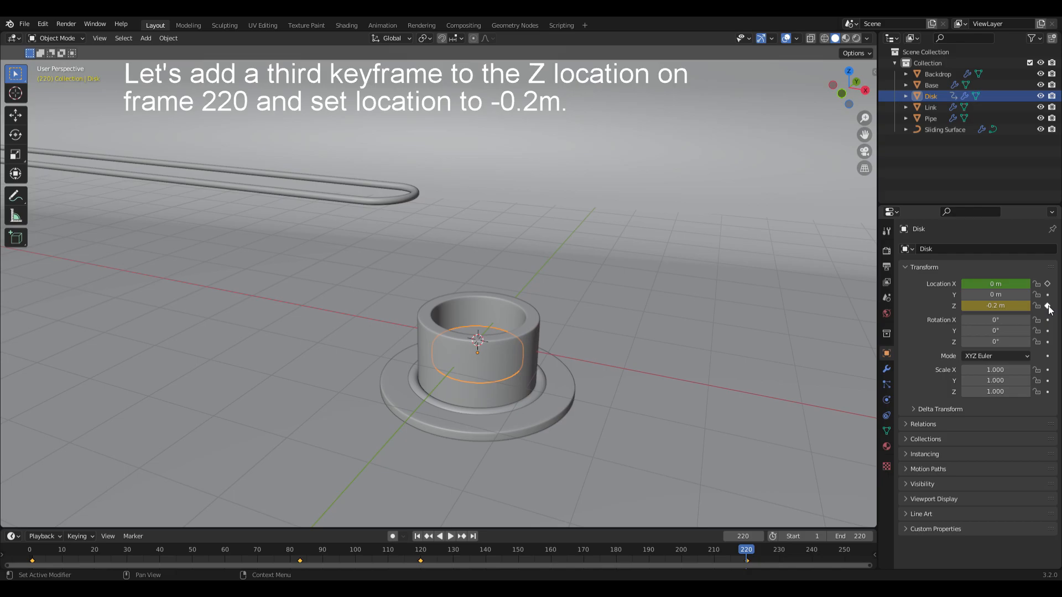
# - Keyframe the disk's Y rotation at frame 83, and set it to 180° with another keyframe at frame 120
pyautogui.click(299, 561)
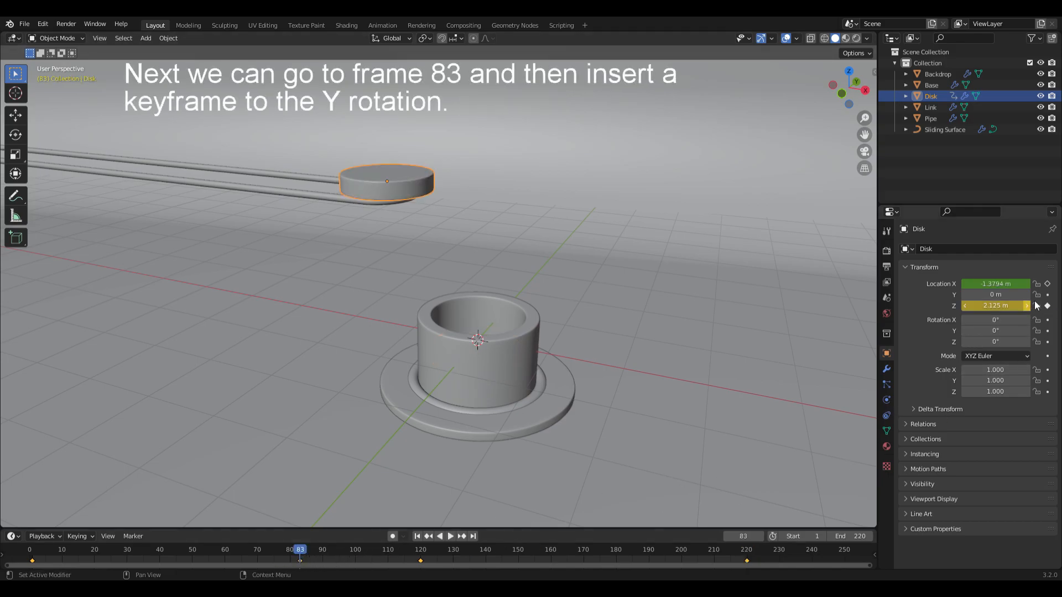
pyautogui.click(1047, 330)
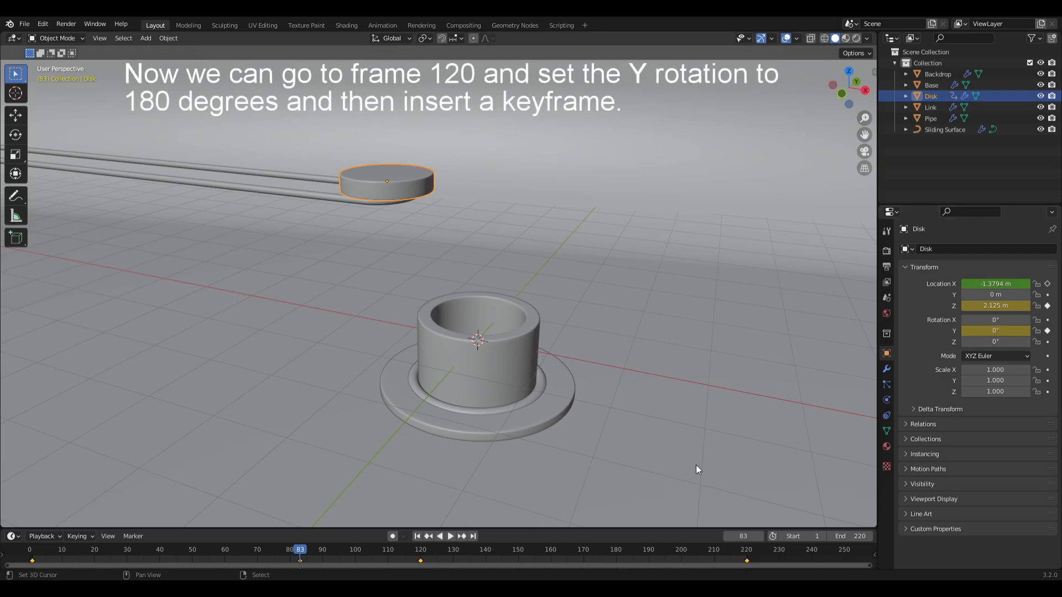
pyautogui.click(420, 560)
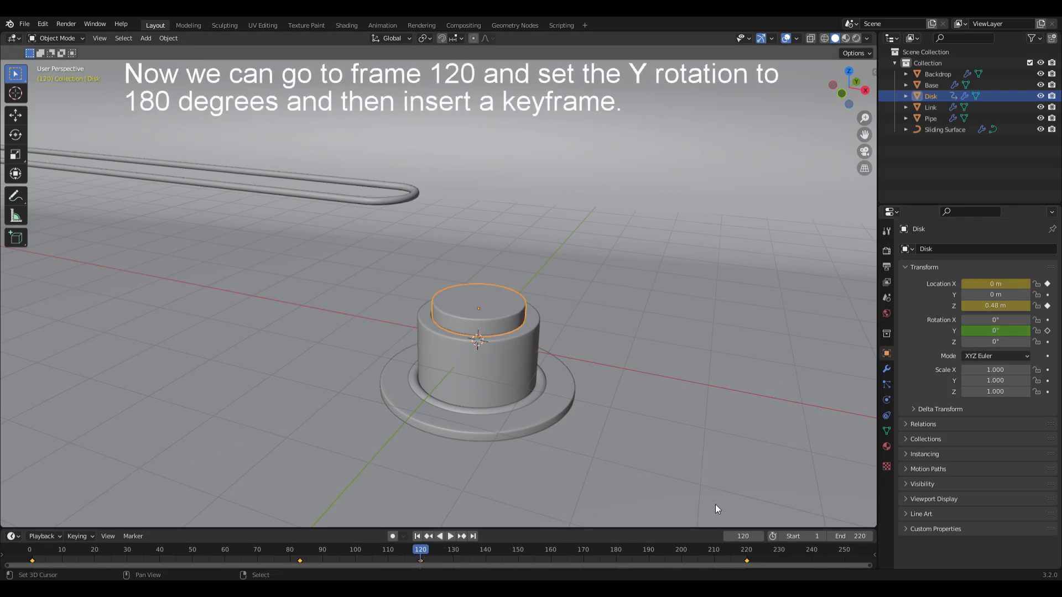
pyautogui.click(996, 331)
pyautogui.write('180')
pyautogui.press('Return')
pyautogui.click(1047, 331)
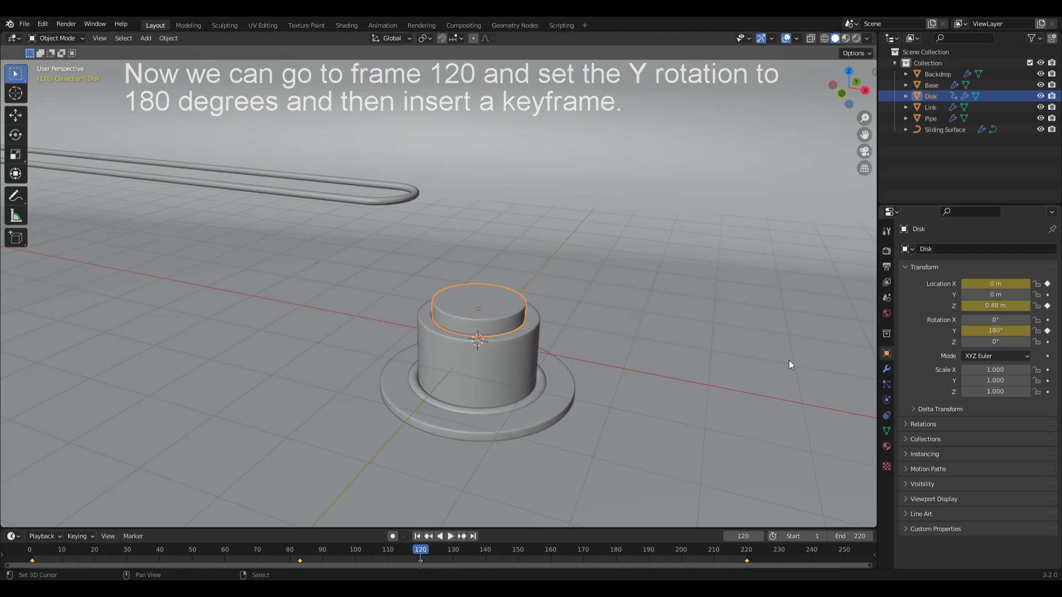
# - Play the animation from the first frame to check the disk's motion, and return to frame 1
pyautogui.hotkey('shift', 'Left')
pyautogui.press('space')
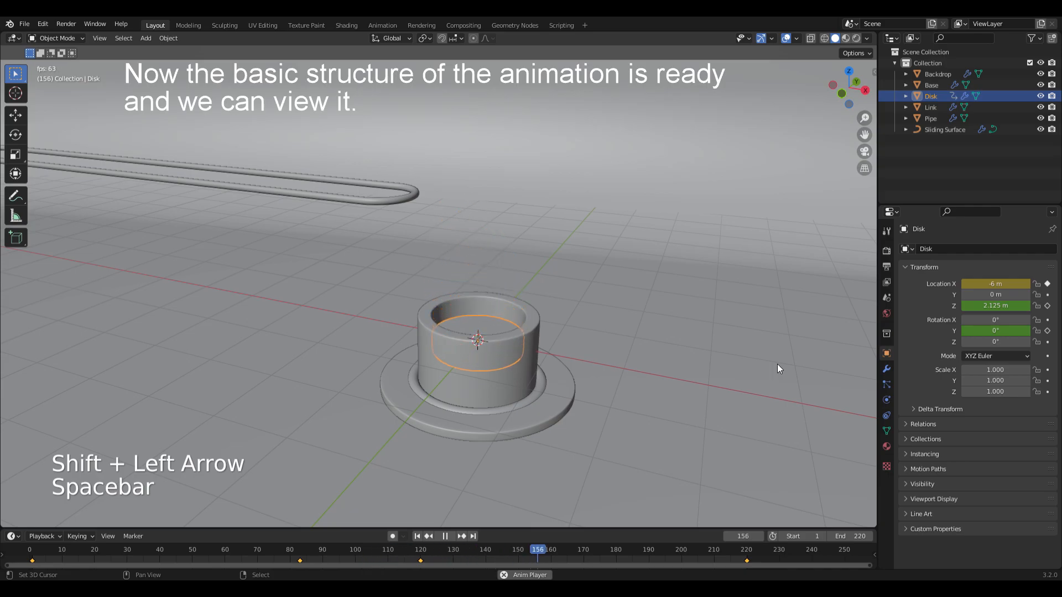
pyautogui.press('space')
pyautogui.hotkey('shift', 'Left')
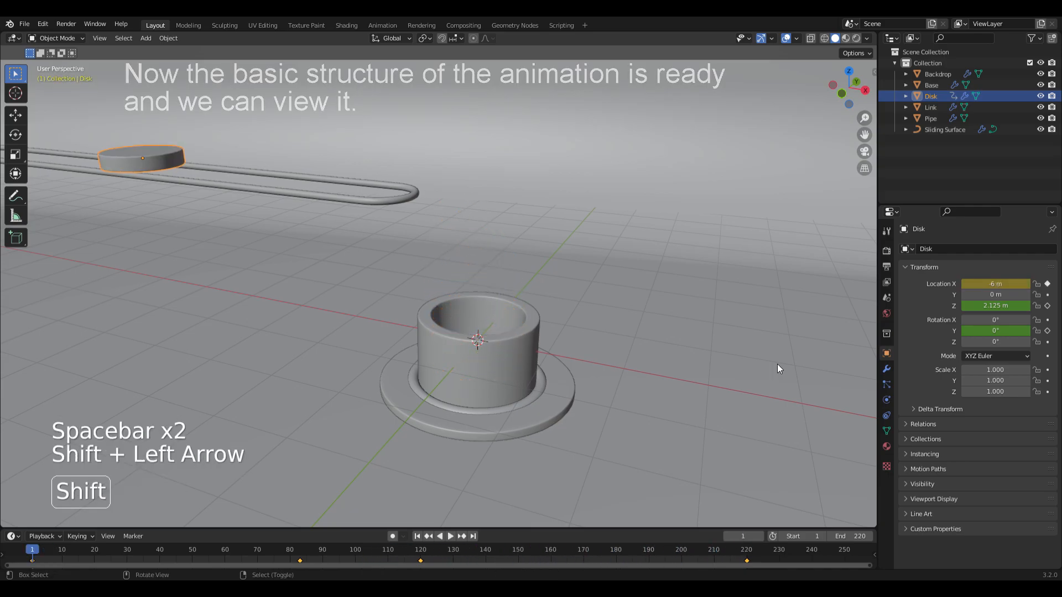
# - Split the 3D viewport horizontally and change the lower area to the Graph Editor
pyautogui.rightClick(883, 313)
pyautogui.click(840, 315)
pyautogui.click(718, 265)
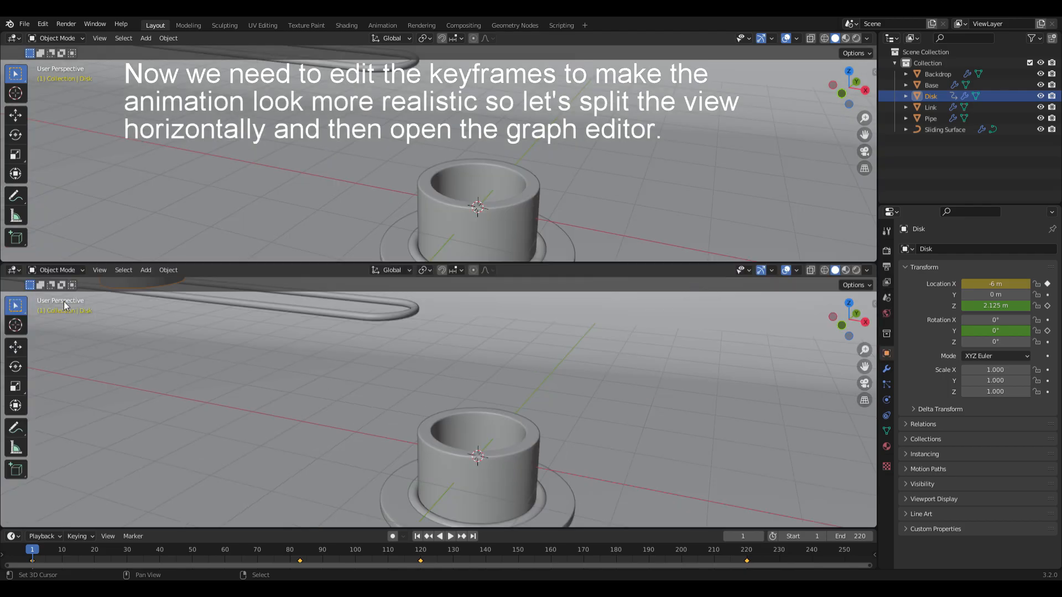
pyautogui.click(13, 270)
pyautogui.click(143, 328)
# - Expand the disk's transform channels, hide the Z Location and Y Euler Rotation curves, and frame the X Location curve
pyautogui.click(12, 315)
pyautogui.click(21, 335)
pyautogui.click(21, 346)
pyautogui.keyDown('alt'); pyautogui.moveTo(371, 412); pyautogui.dragTo(466, 361); pyautogui.keyUp('alt')
pyautogui.hotkey('shift', 'b')
pyautogui.moveTo(179, 322); pyautogui.dragTo(721, 470)
# - Rotate and scale the right handle of the X Location curve's first keyframe to about frame 25, value -2
pyautogui.click(366, 465)
pyautogui.press('r')
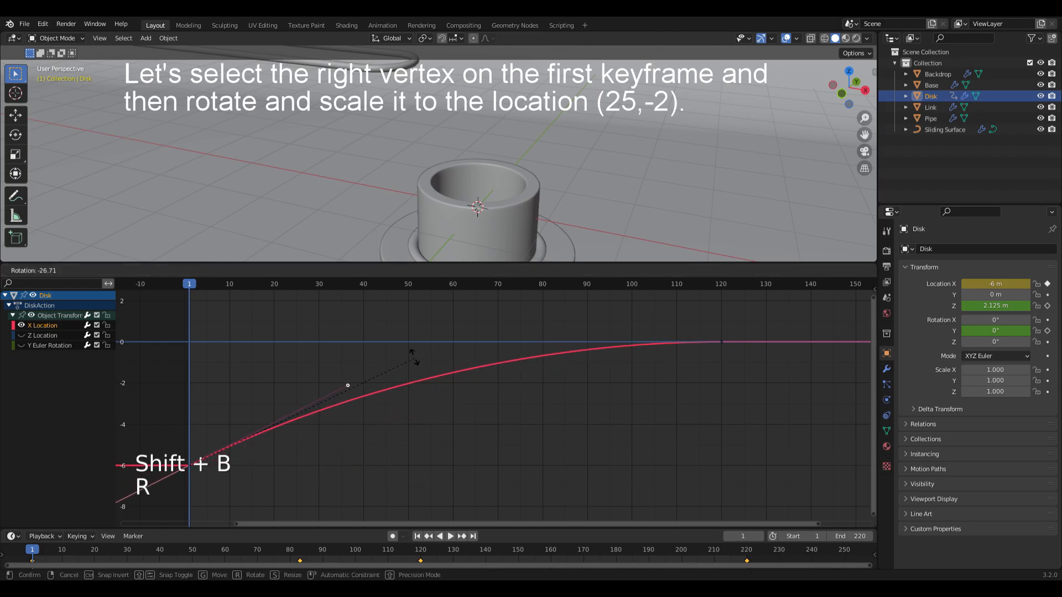
pyautogui.click(393, 318)
pyautogui.press('s')
pyautogui.click(357, 368)
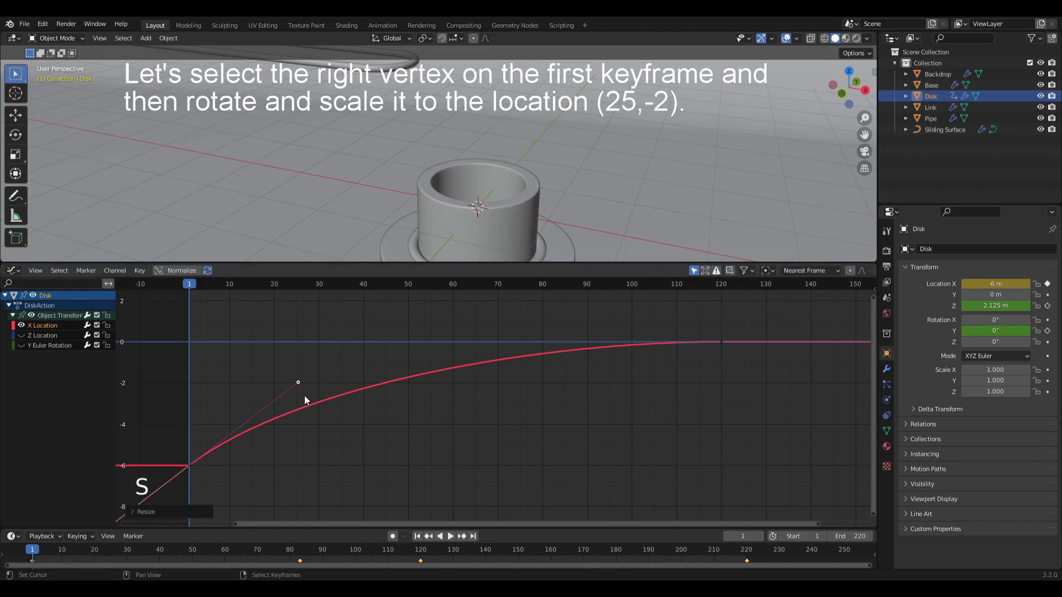
# - Scale and rotate the left handle of the X Location curve's second keyframe to frame 70, making the curve linear from there
pyautogui.click(711, 350)
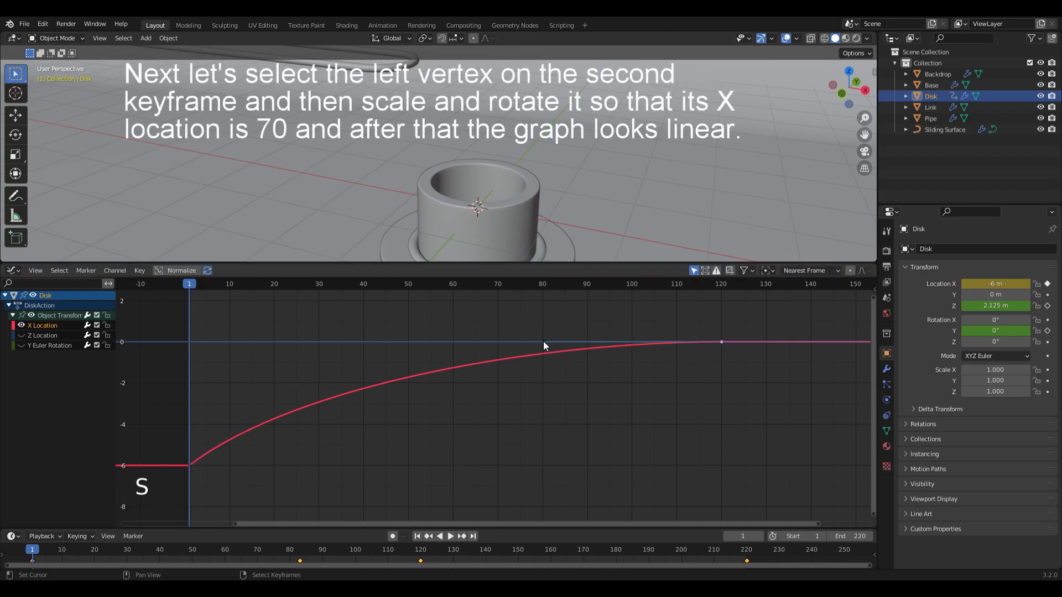
pyautogui.press('s')
pyautogui.click(521, 336)
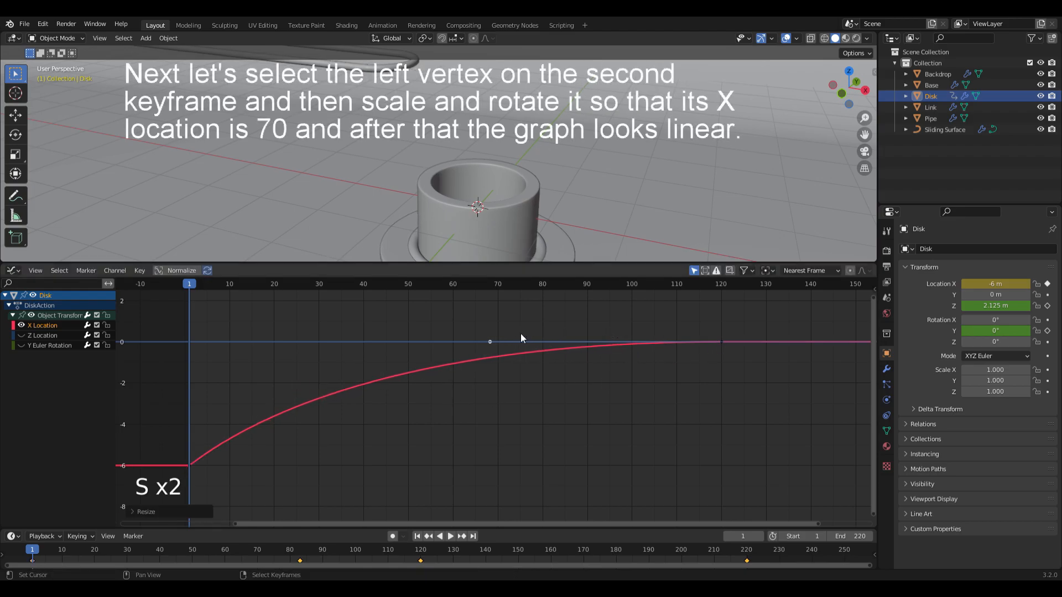
pyautogui.press('r')
pyautogui.click(539, 344)
pyautogui.press('s')
pyautogui.press('r')
pyautogui.click(515, 368)
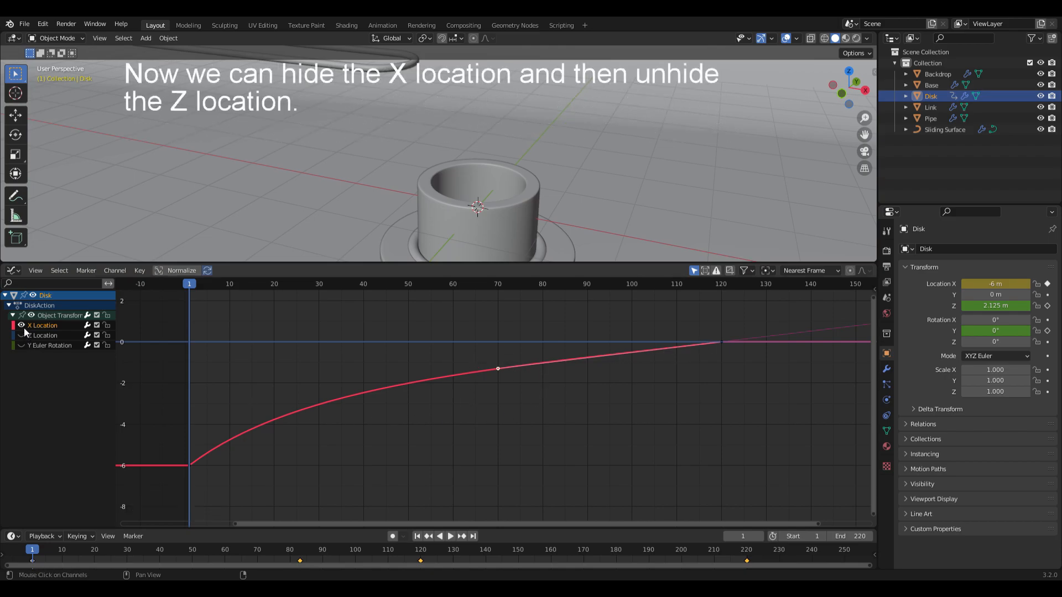
# - Hide the X Location curve and show the Z Location curve in the graph
pyautogui.click(21, 325)
pyautogui.click(21, 335)
pyautogui.keyDown('alt'); pyautogui.moveTo(691, 372); pyautogui.dragTo(417, 439); pyautogui.keyUp('alt')
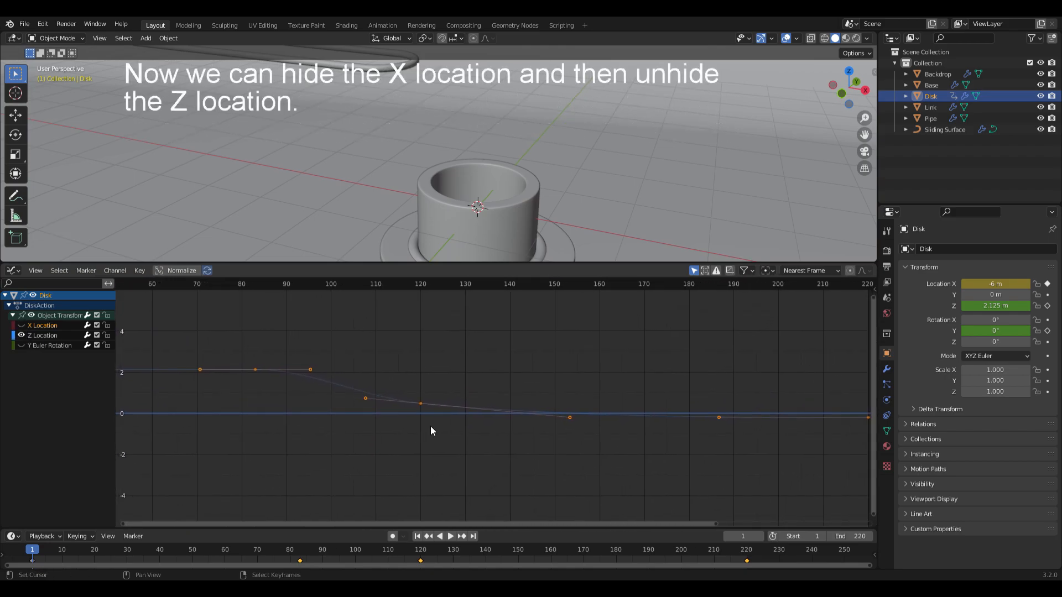
pyautogui.scroll(-1, 495, 427)
# - Set the interpolation of the Z Location keyframe at frame 83 to Cubic
pyautogui.click(277, 374)
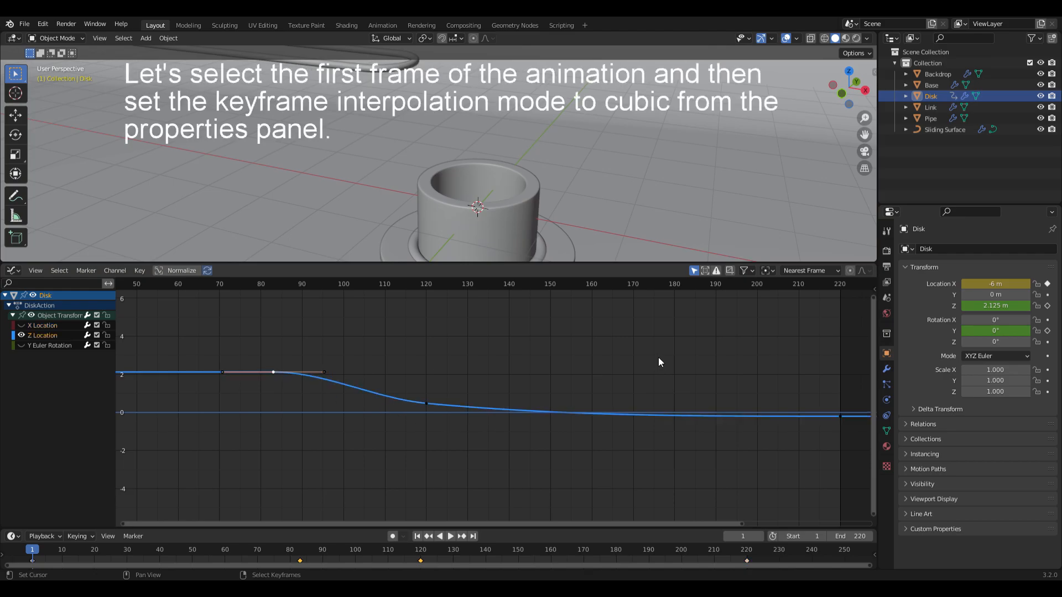
pyautogui.press('n')
pyautogui.click(835, 390)
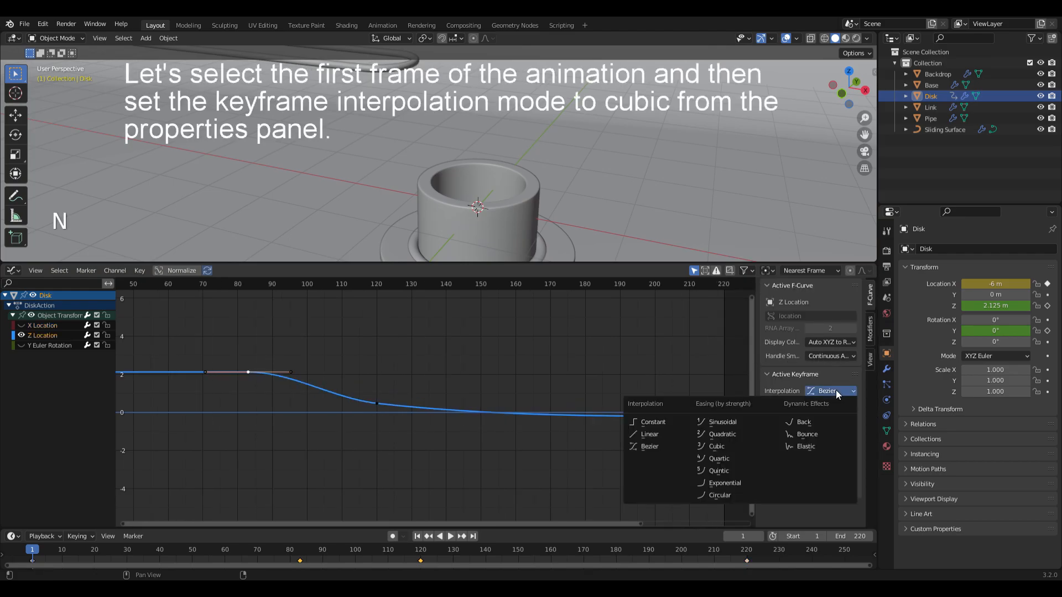
pyautogui.click(721, 447)
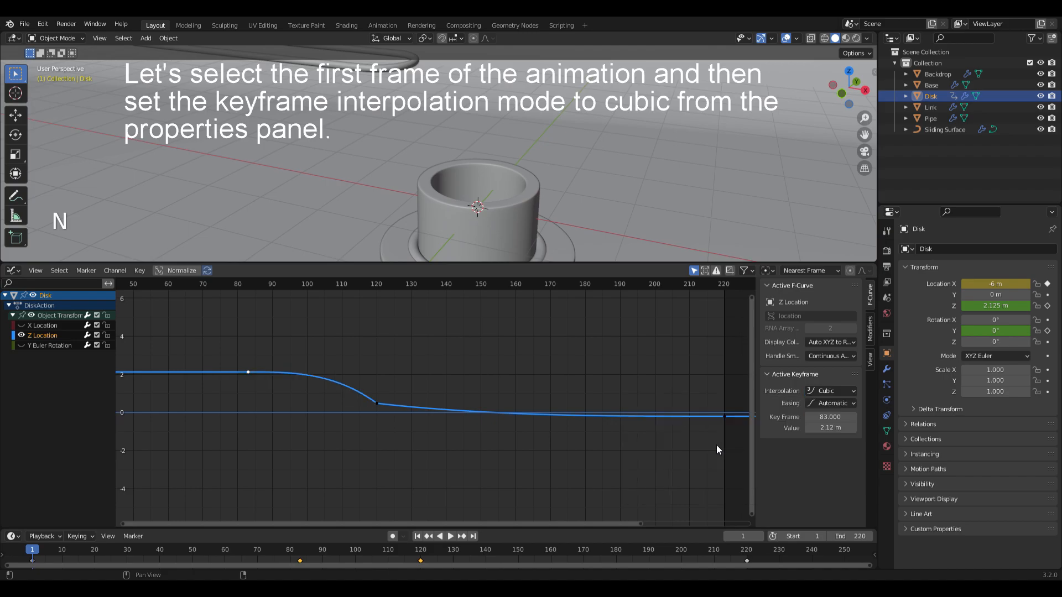
# - Set the interpolation of the Z Location keyframe at frame 120 to Linear and close the keyframe properties
pyautogui.click(377, 404)
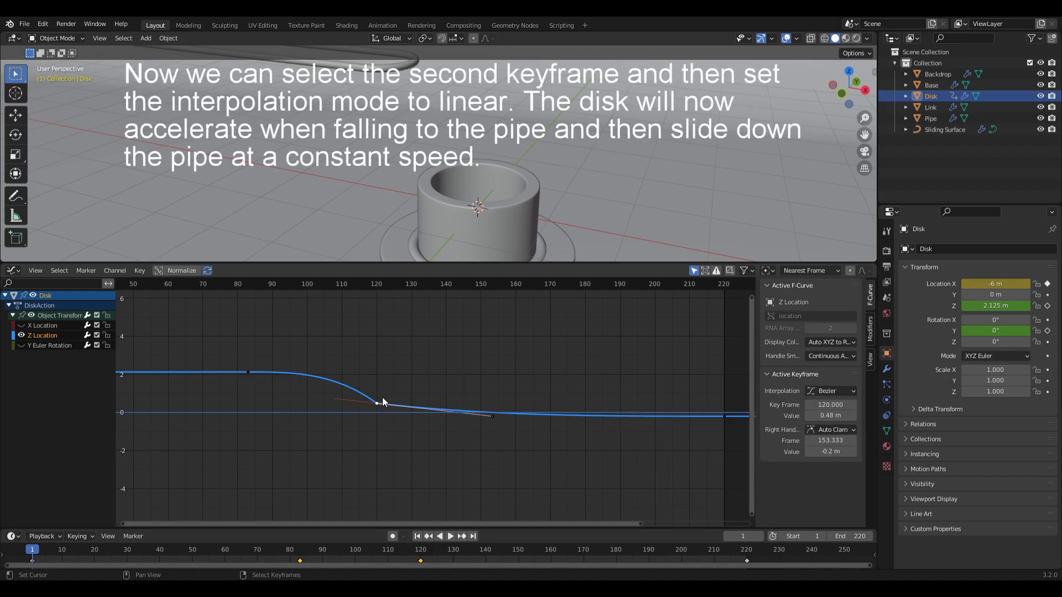
pyautogui.click(822, 391)
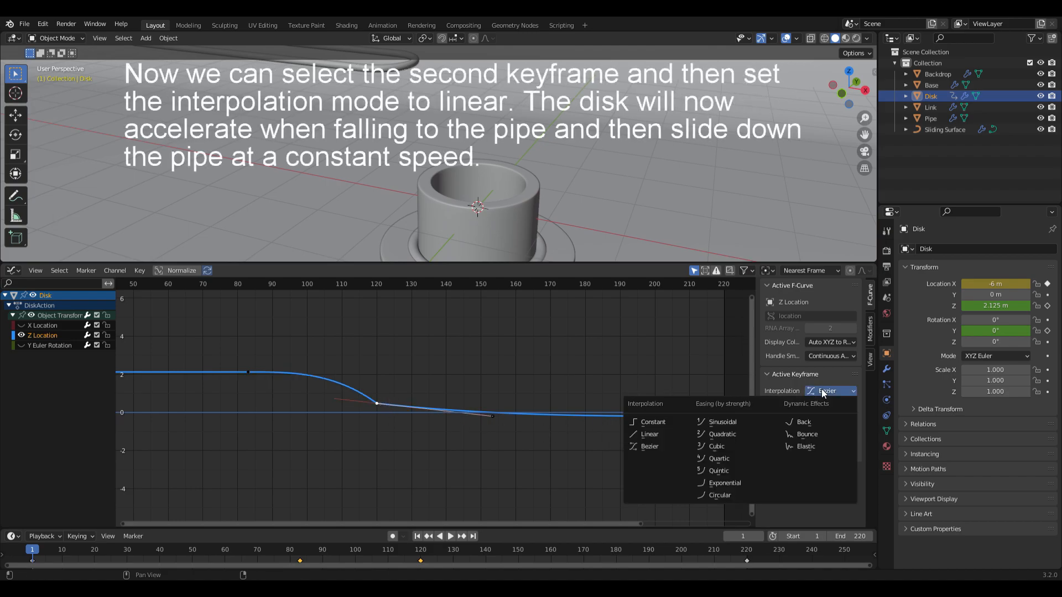
pyautogui.click(656, 436)
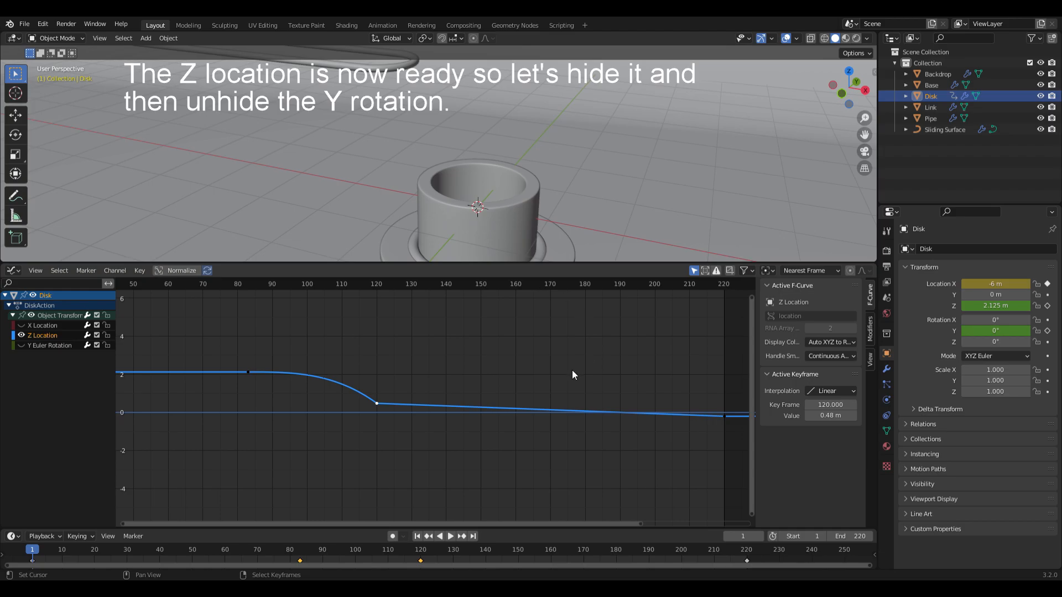
pyautogui.press('n')
# - Hide the Z Location curve, show the Y Euler Rotation curve, and frame it between its two keyframes
pyautogui.click(21, 336)
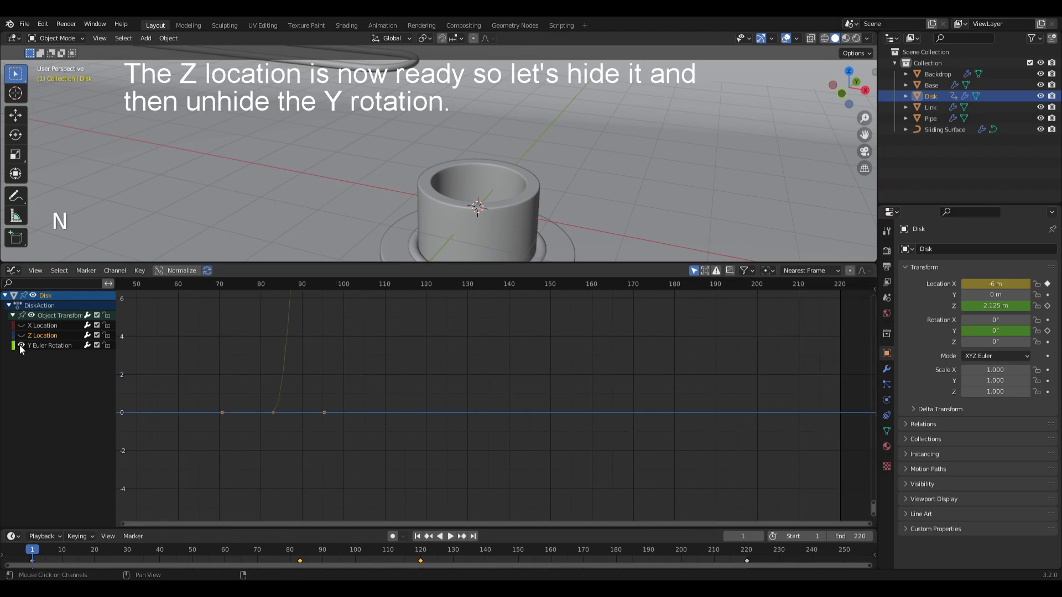
pyautogui.click(21, 345)
pyautogui.scroll(-8, 503, 398)
pyautogui.scroll(-5, 516, 416)
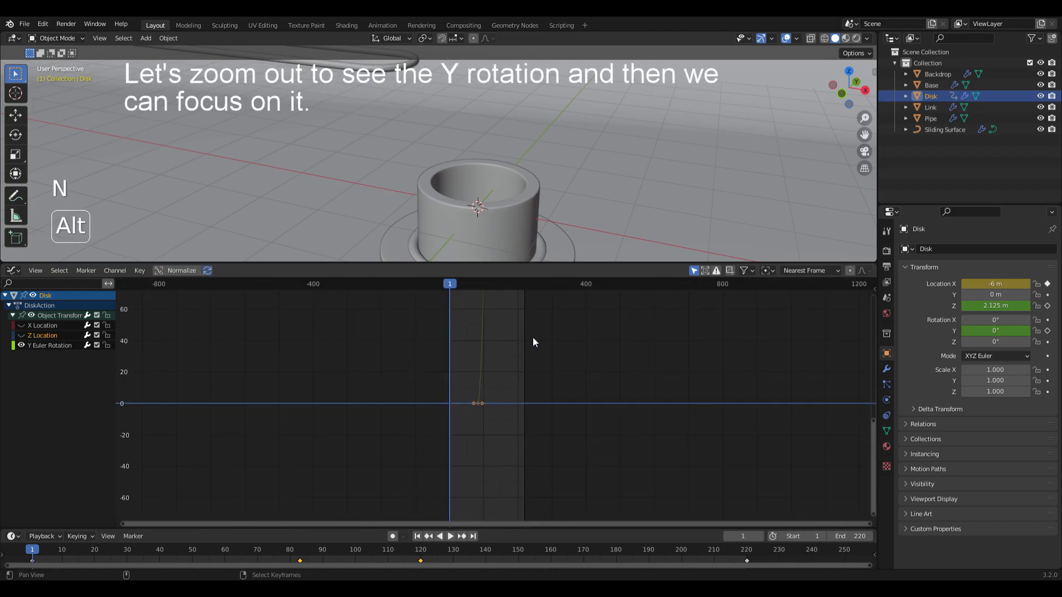
pyautogui.keyDown('alt'); pyautogui.moveTo(533, 336); pyautogui.dragTo(524, 431); pyautogui.keyUp('alt')
pyautogui.scroll(-11, 523, 423)
pyautogui.hotkey('shift', 'b')
pyautogui.moveTo(482, 333); pyautogui.dragTo(506, 446)
pyautogui.hotkey('shift', 'b')
pyautogui.moveTo(354, 309); pyautogui.dragTo(502, 492)
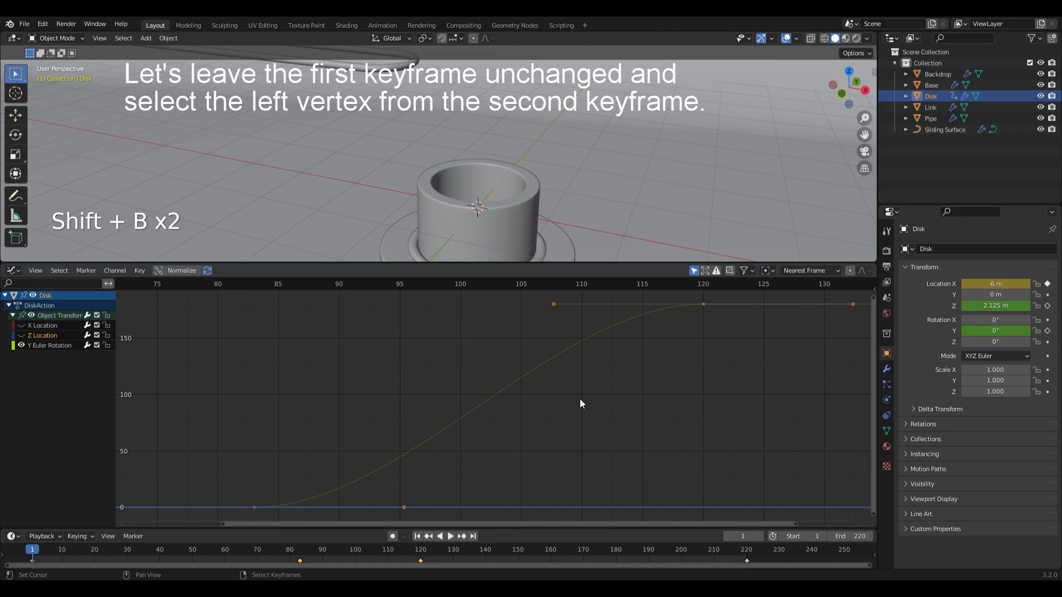
# - Rotate and scale the left handle of the Y rotation curve's second keyframe to frame 105, making the curve linear from there
pyautogui.click(703, 305)
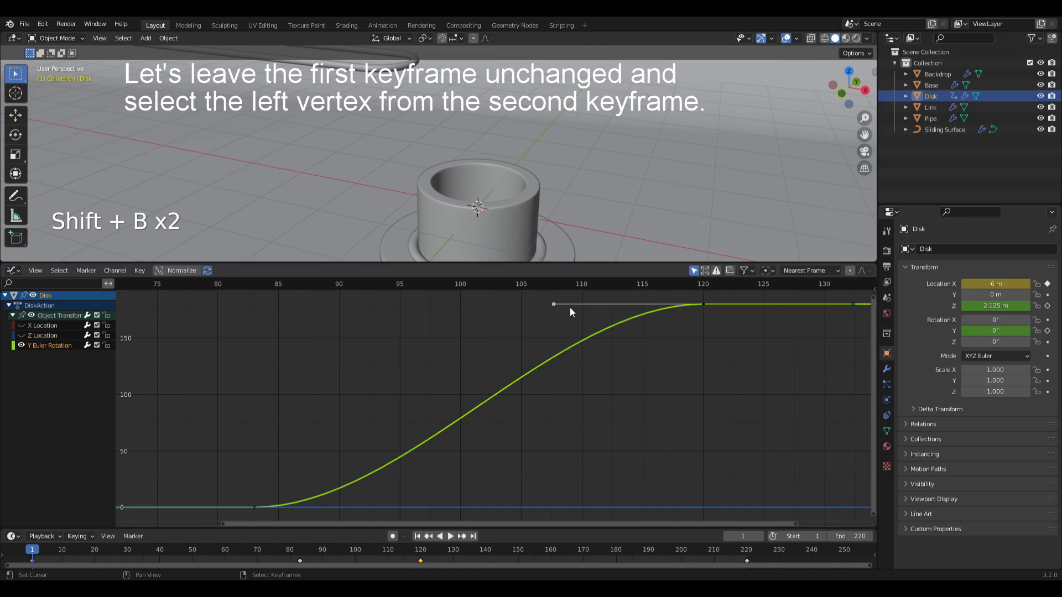
pyautogui.press('r')
pyautogui.click(586, 403)
pyautogui.press('s')
pyautogui.press('r')
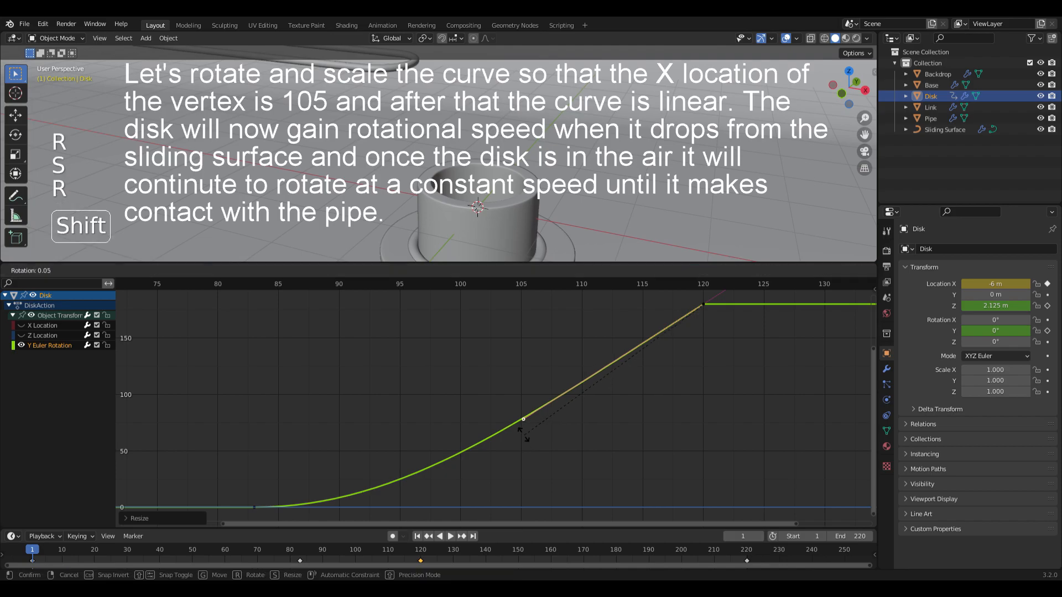
pyautogui.keyDown('shift'); pyautogui.click(506, 392); pyautogui.keyUp('shift')
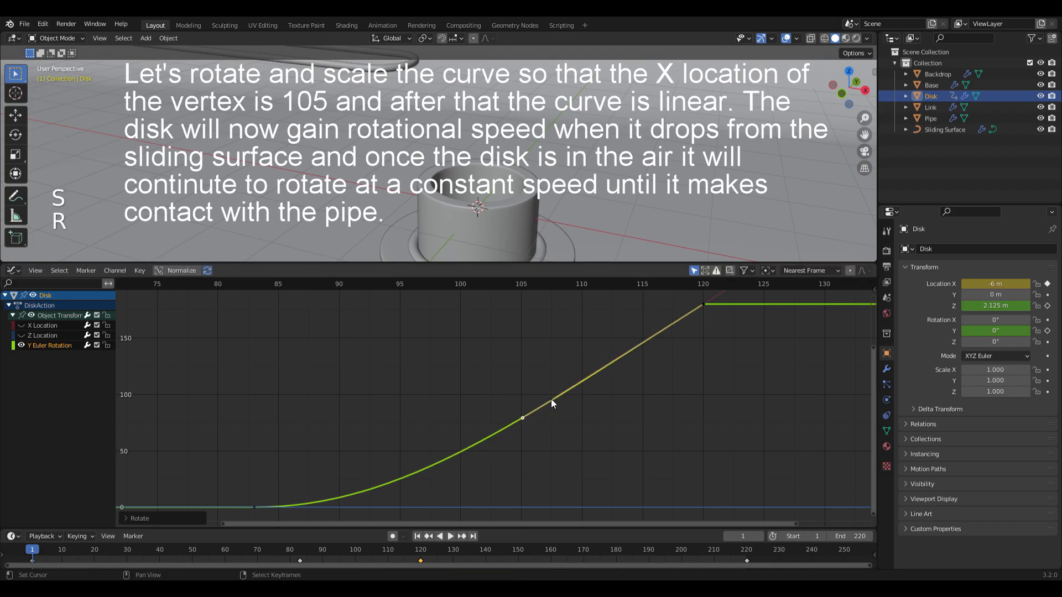
# - Close the Graph Editor by joining its area back into the 3D viewport
pyautogui.rightClick(540, 269)
pyautogui.click(520, 276)
pyautogui.click(497, 399)
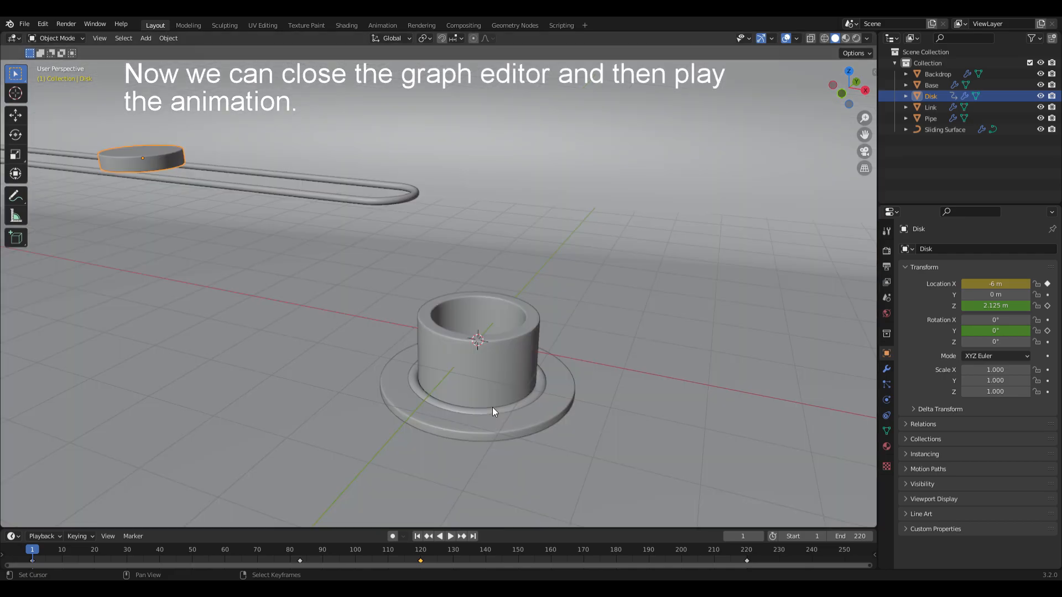
# - Play the edited animation from a lower viewing angle to check the motion, and return to frame 1
pyautogui.moveTo(539, 338); pyautogui.dragTo(534, 311, button='middle')
pyautogui.press('space')
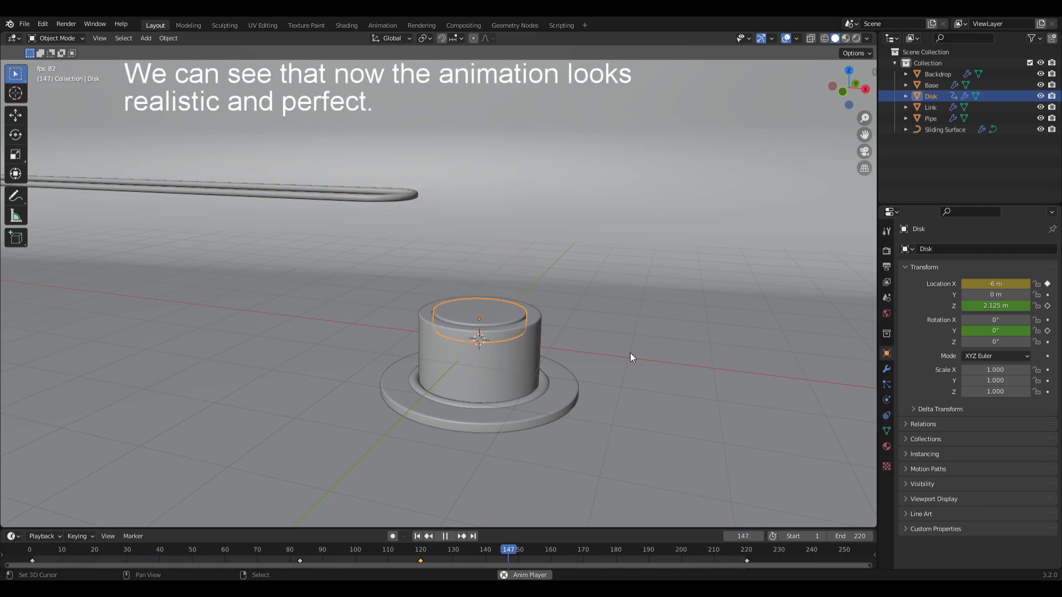
pyautogui.press('space')
pyautogui.hotkey('shift', 'Left')
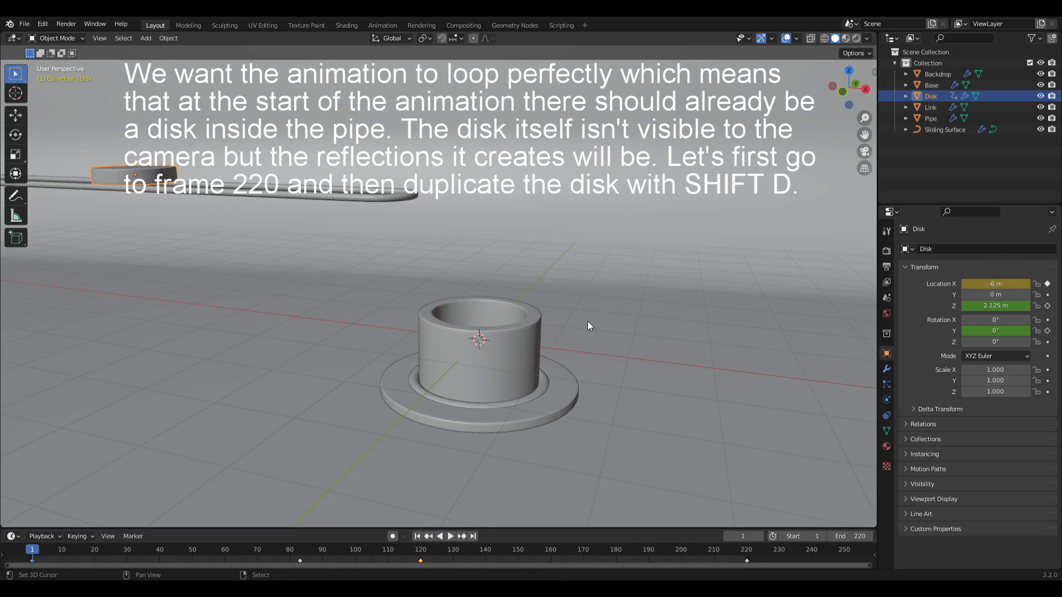
# - Go to frame 220 and duplicate the disk in place inside the pipe
pyautogui.hotkey('shift', 'Right')
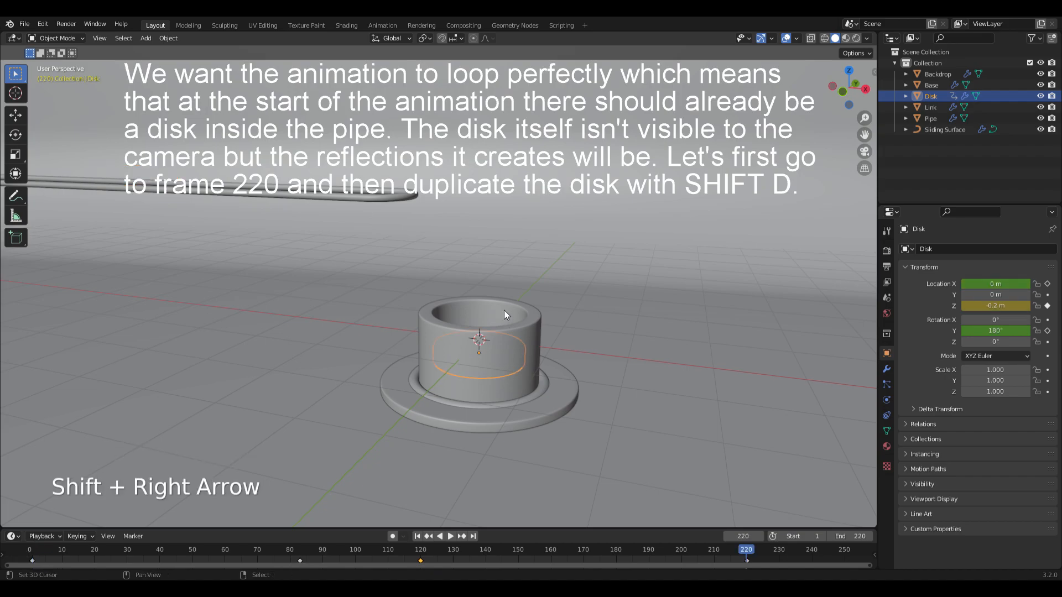
pyautogui.hotkey('shift', 'd')
pyautogui.rightClick(552, 241)
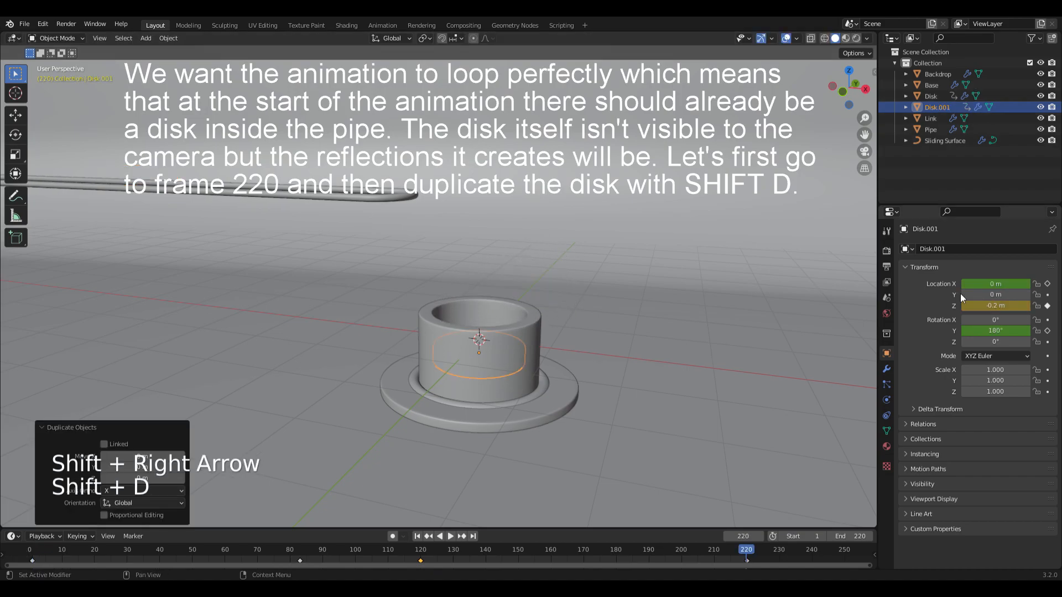
# - Clear all location and rotation keyframes from the duplicated disk
pyautogui.rightClick(995, 284)
pyautogui.click(973, 309)
pyautogui.rightClick(993, 331)
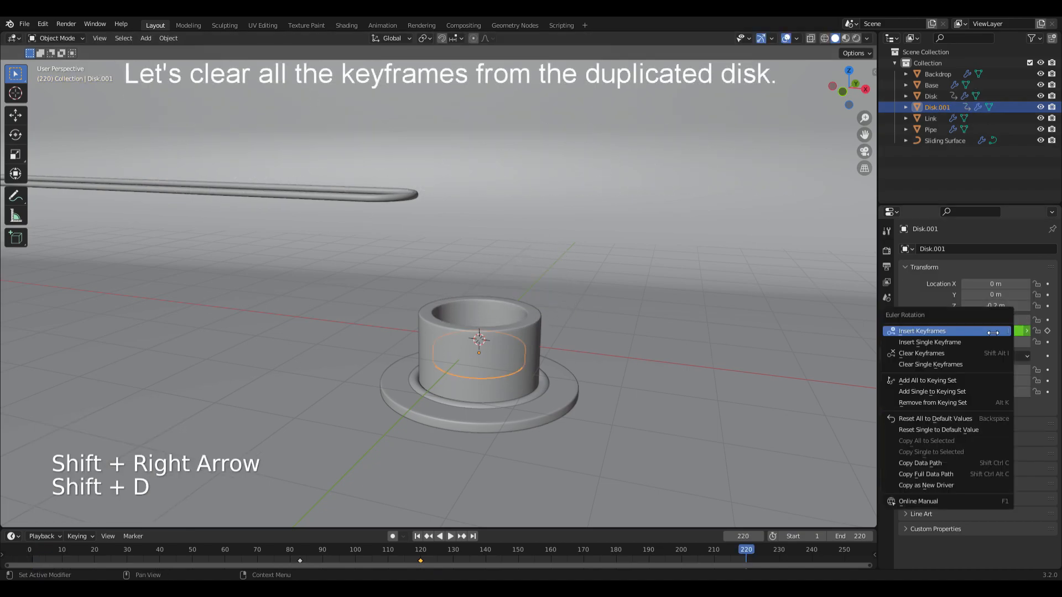
pyautogui.click(967, 353)
# - Rename the duplicated disk as Disk Loop
pyautogui.press('F2')
pyautogui.write('Disk Loop')
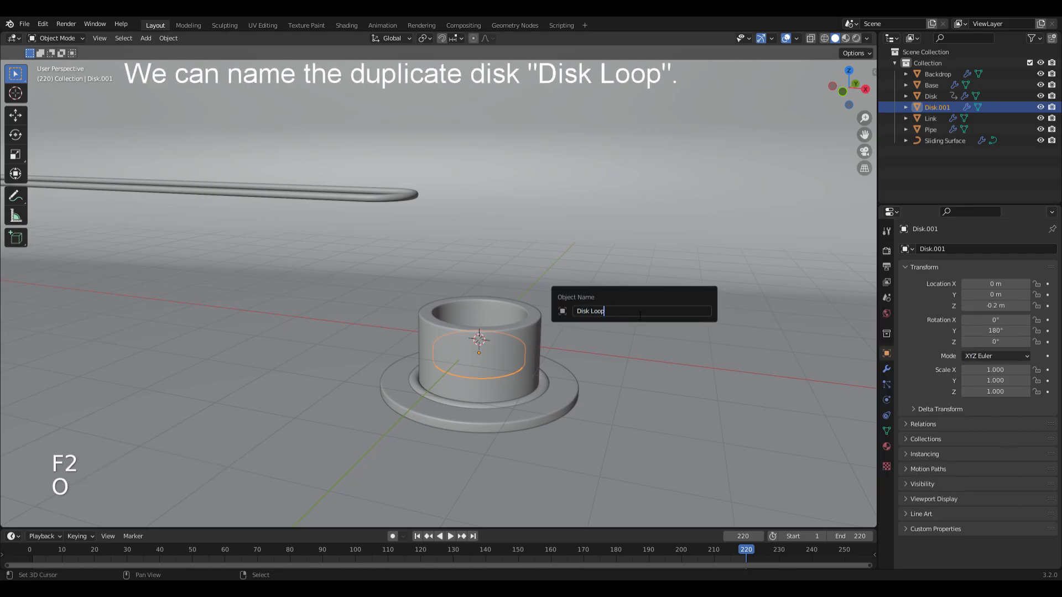
pyautogui.press('Return')
# - Insert a Z location keyframe for Disk Loop at frame 130
pyautogui.write('13')
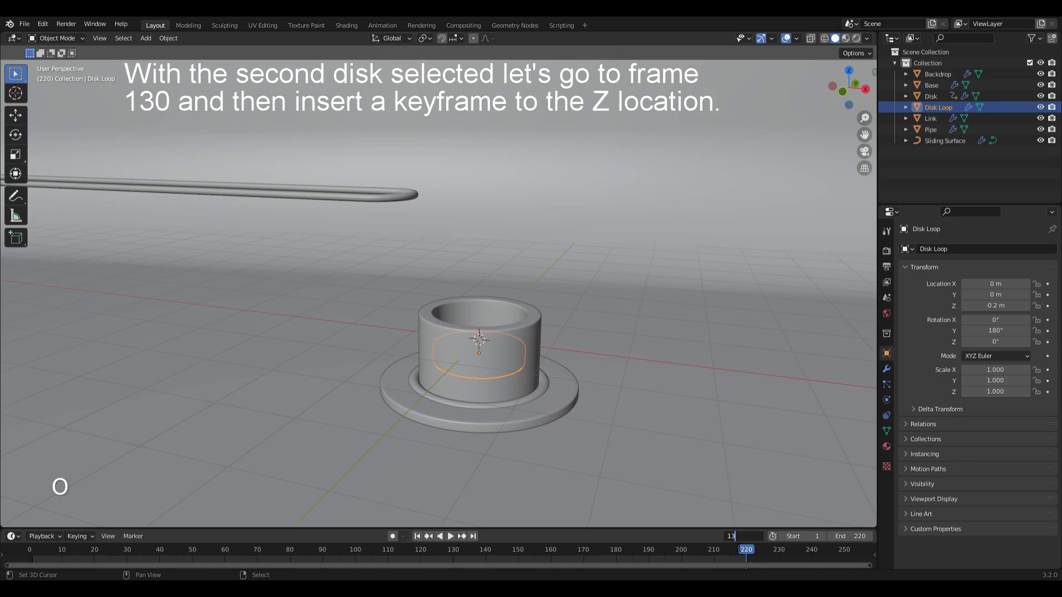
pyautogui.write('0')
pyautogui.press('Return')
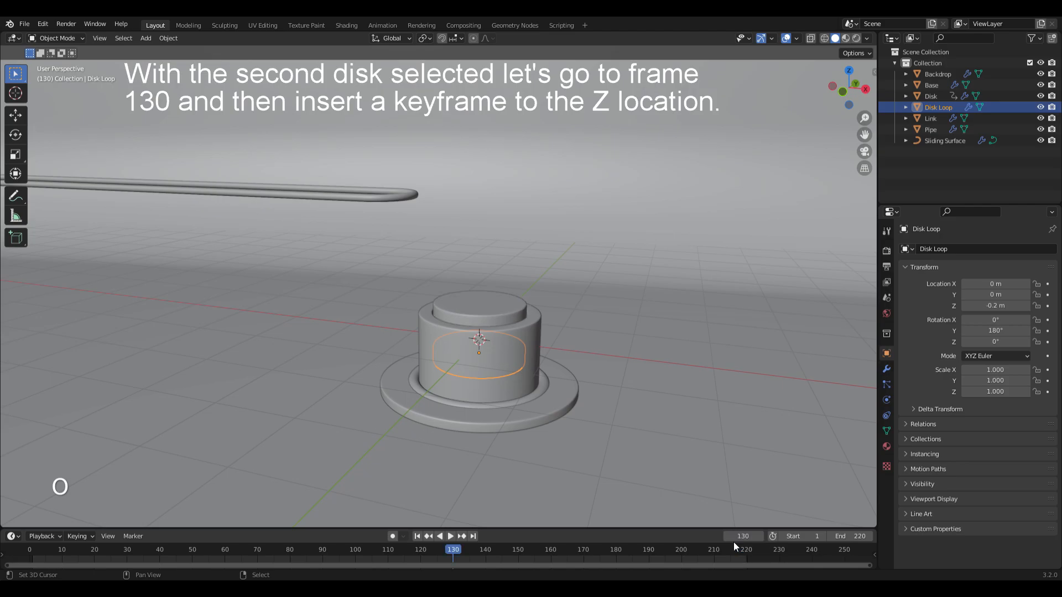
pyautogui.click(1047, 307)
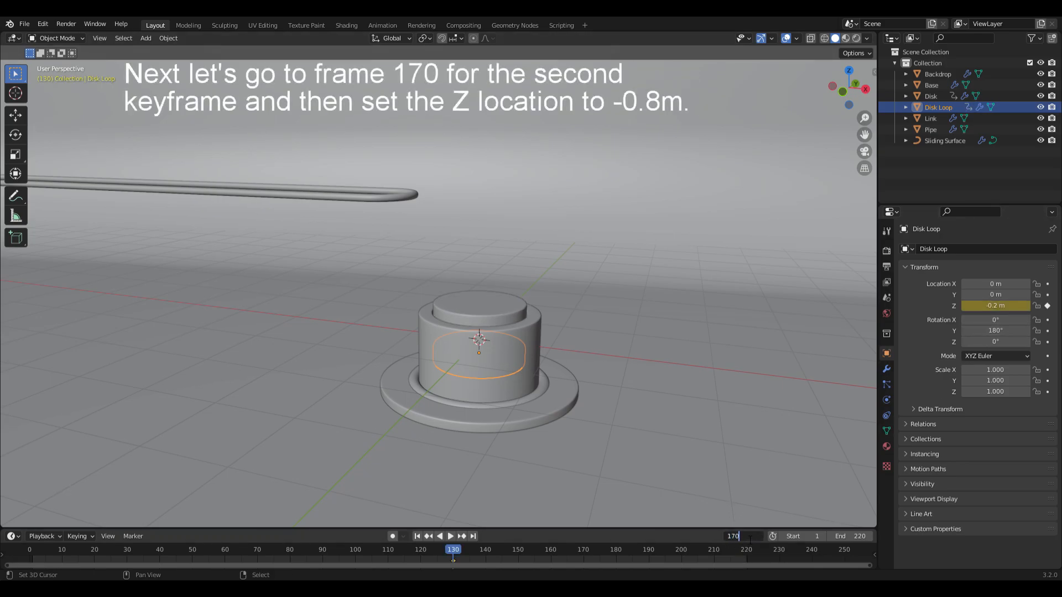
# - At frame 170, keyframe Disk Loop's Z location at -0.8 m and set the keyframes' interpolation to linear
pyautogui.press('Return')
pyautogui.click(998, 307)
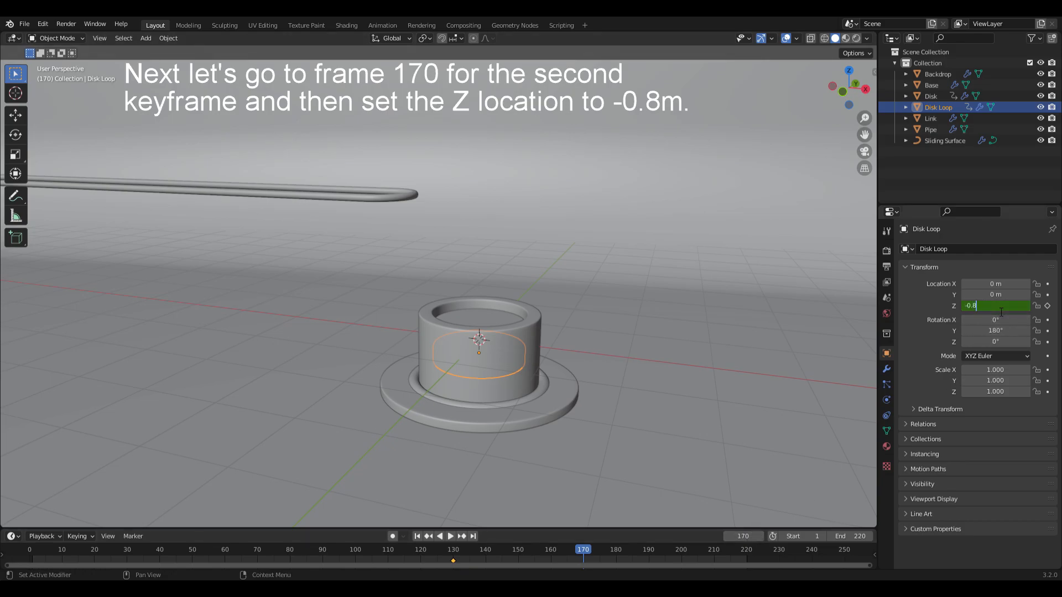
pyautogui.press('Return')
pyautogui.press('i')
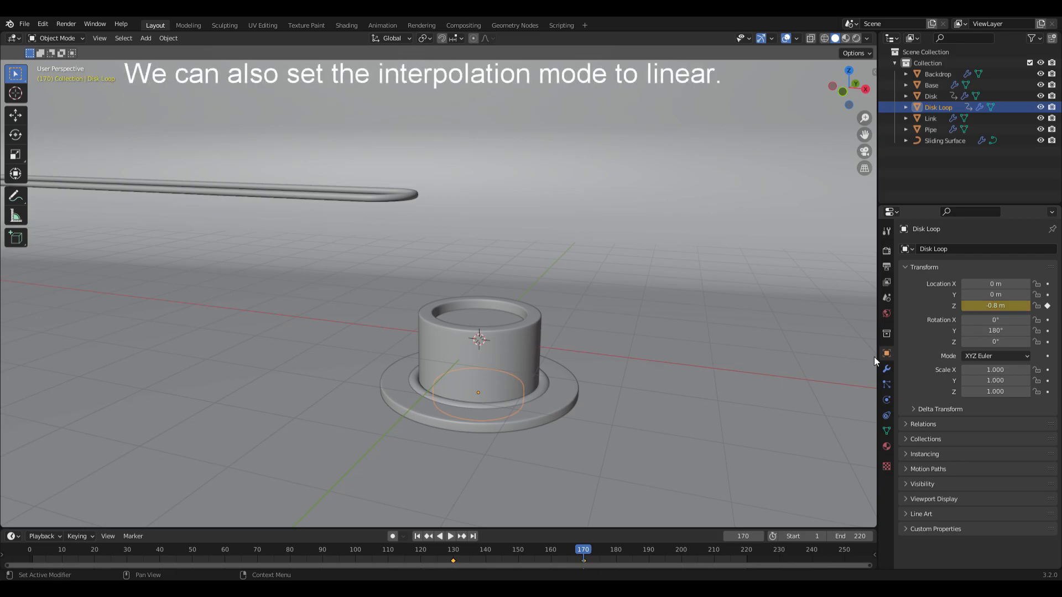
pyautogui.press('t')
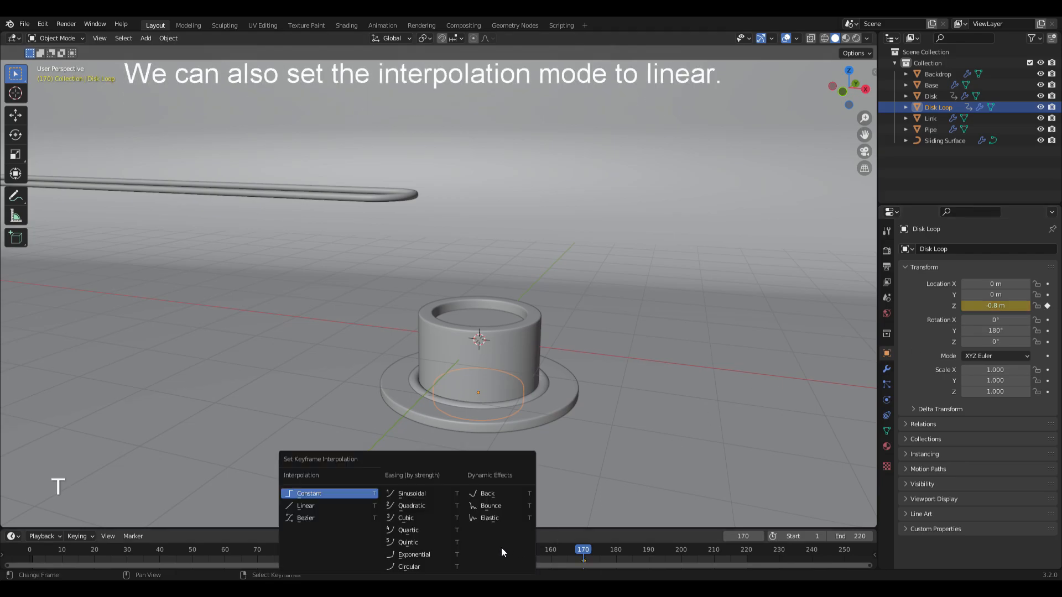
pyautogui.click(315, 506)
# - Play the animation from frame 1 to check both disks' motion in the pipe, return to frame 1 and deselect Disk Loop
pyautogui.hotkey('shift', 'Left')
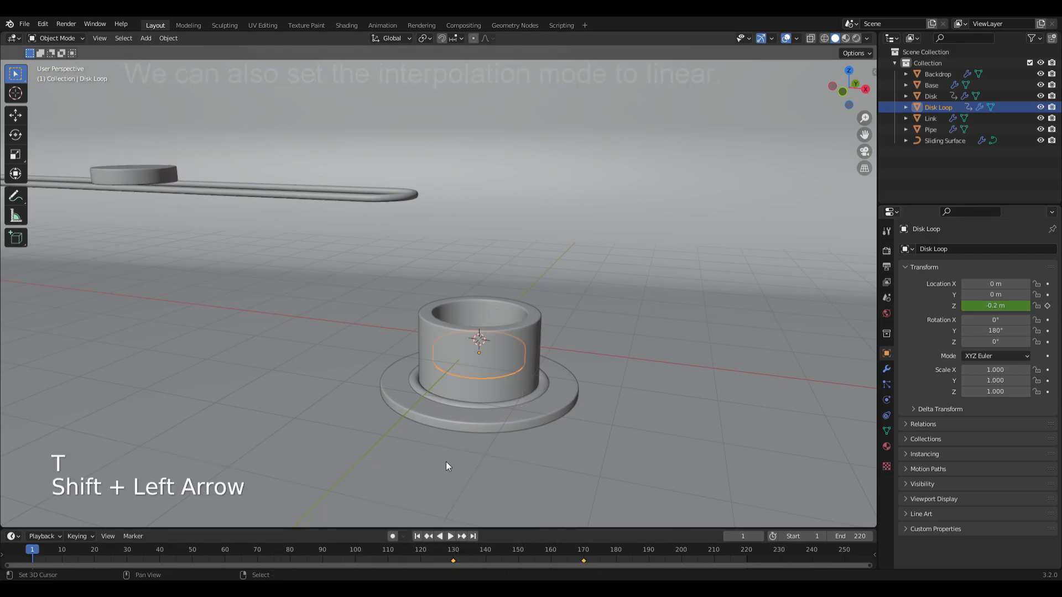
pyautogui.press('space')
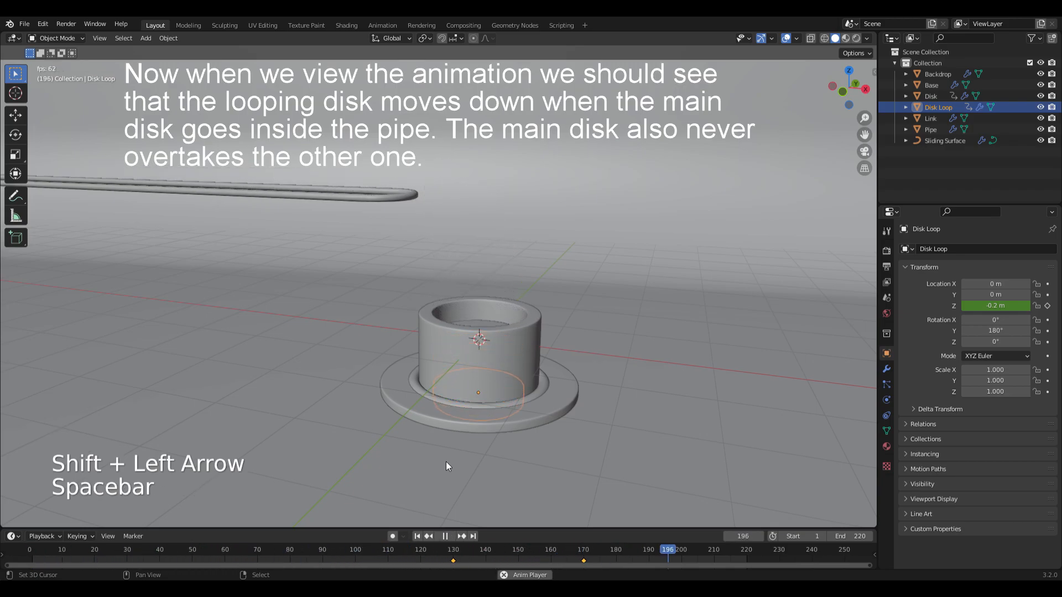
pyautogui.press('space')
pyautogui.hotkey('shift', 'Left')
pyautogui.click(456, 218)
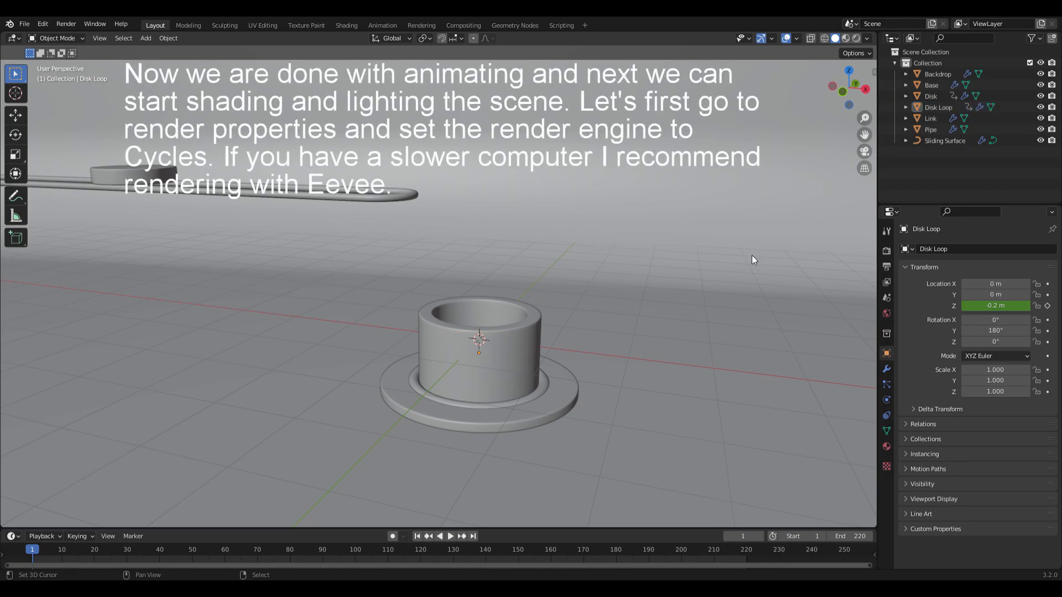
# - Set the render engine to Cycles with GPU Compute as the device
pyautogui.click(886, 252)
pyautogui.click(996, 250)
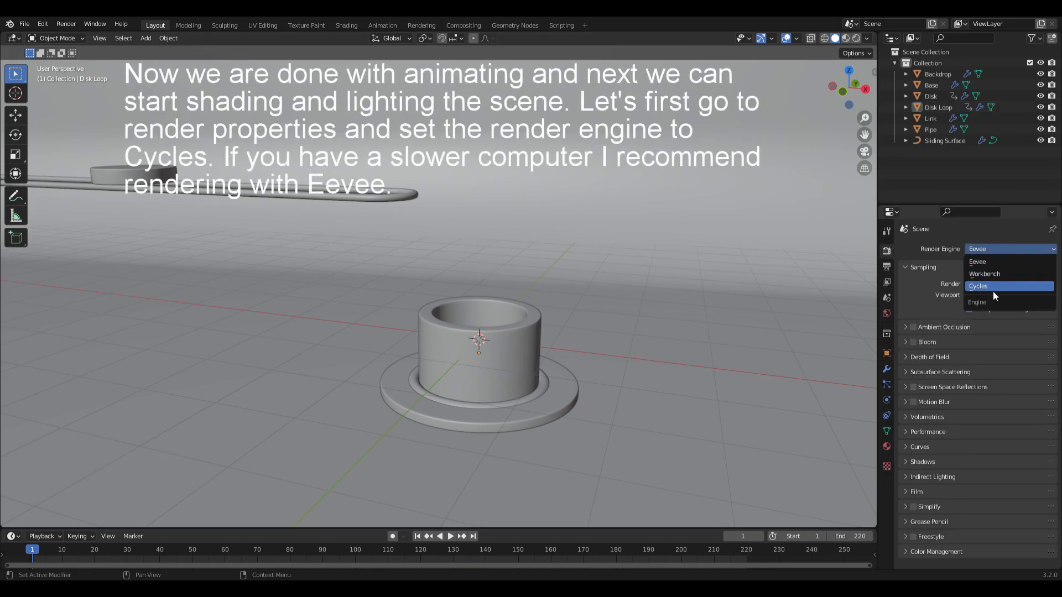
pyautogui.click(993, 291)
pyautogui.click(994, 277)
pyautogui.click(993, 301)
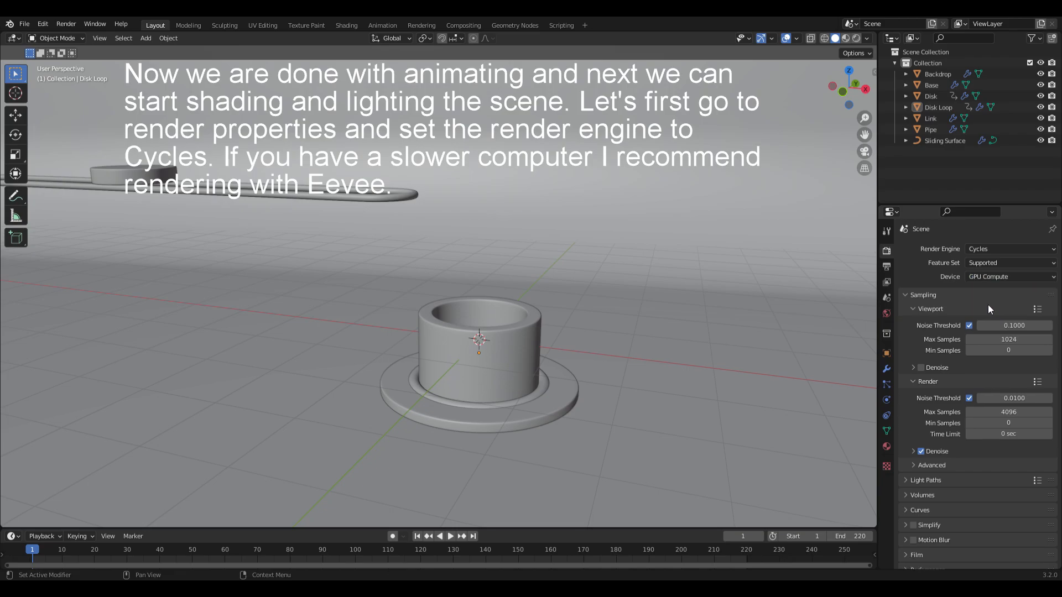
# - Light the world with an environment texture using the artist_workshop_8k.hdr image
pyautogui.click(887, 314)
pyautogui.click(965, 320)
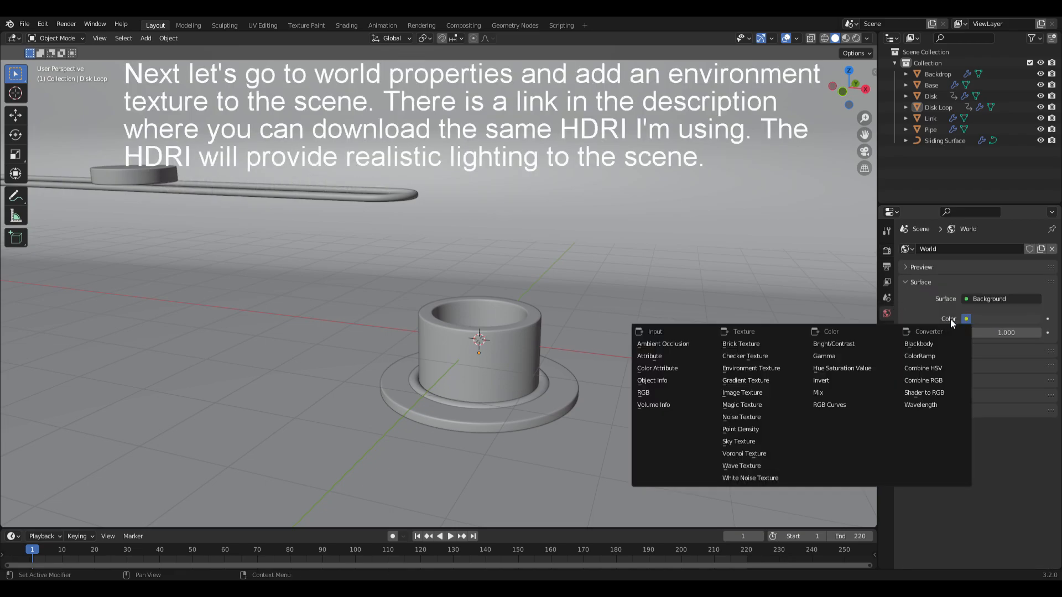
pyautogui.click(778, 368)
pyautogui.click(993, 334)
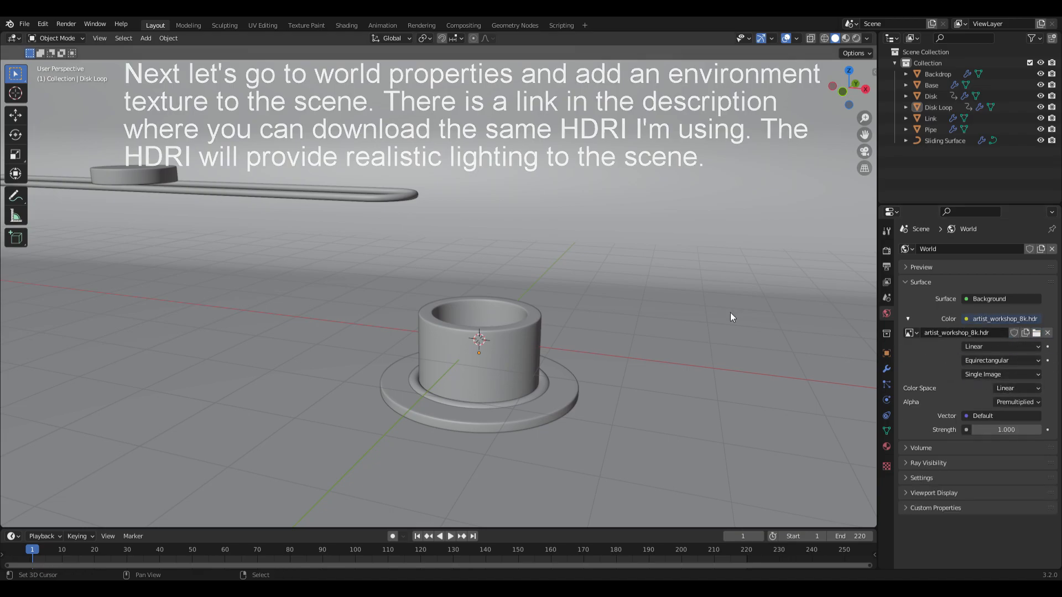
# - Give the backdrop object a new material named Backdrop
pyautogui.click(559, 186)
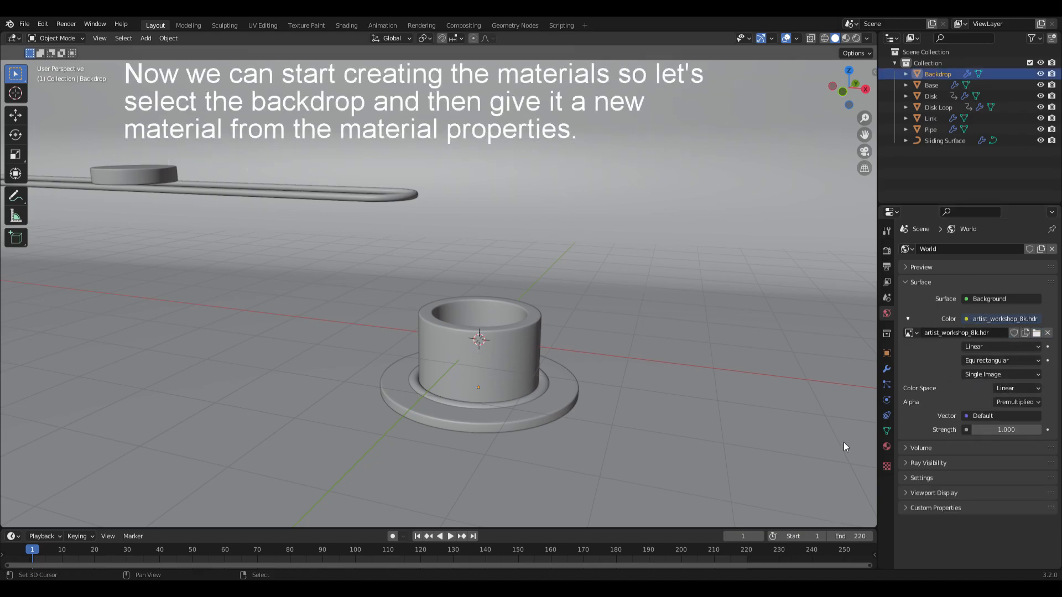
pyautogui.click(886, 446)
pyautogui.click(975, 294)
pyautogui.doubleClick(944, 252)
pyautogui.write('Backdrop')
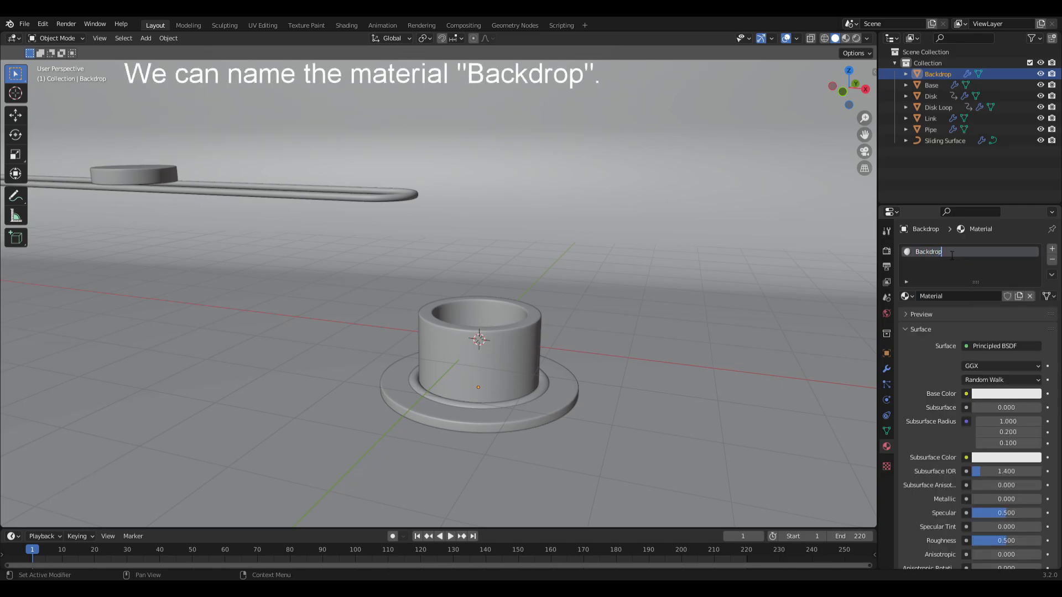
# - Set the Backdrop material's base color to hex FF9183 and roughness to 0.3, checking it briefly in material preview
pyautogui.click(994, 392)
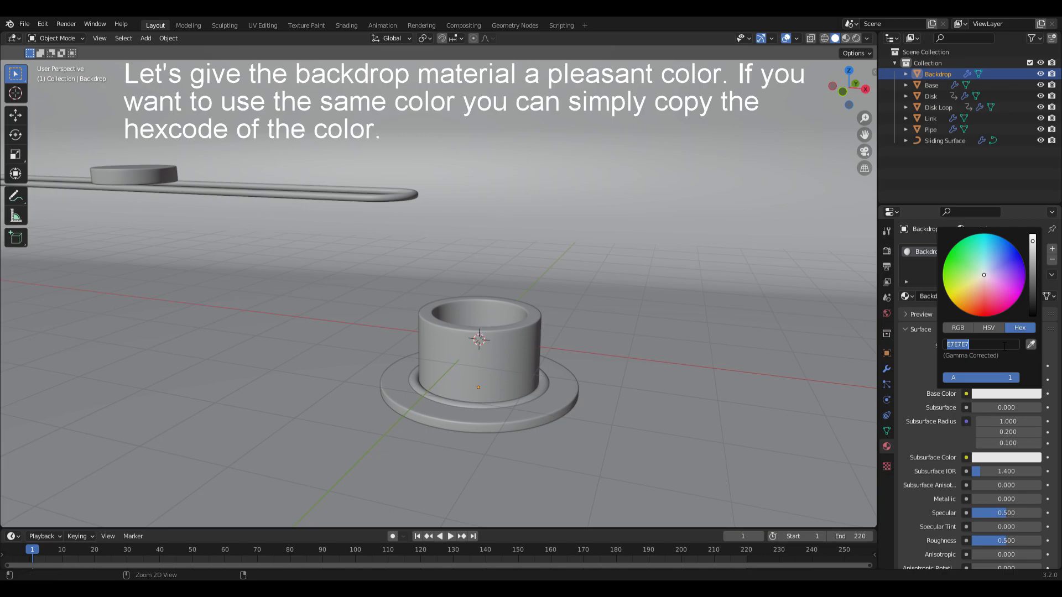
pyautogui.write('FF9183')
pyautogui.press('Return')
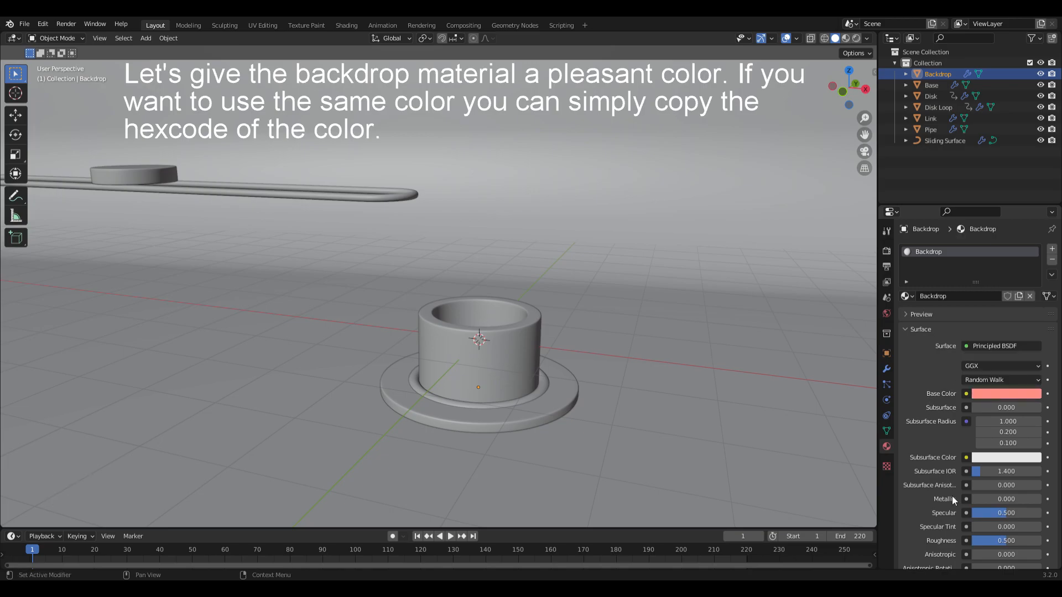
pyautogui.click(991, 541)
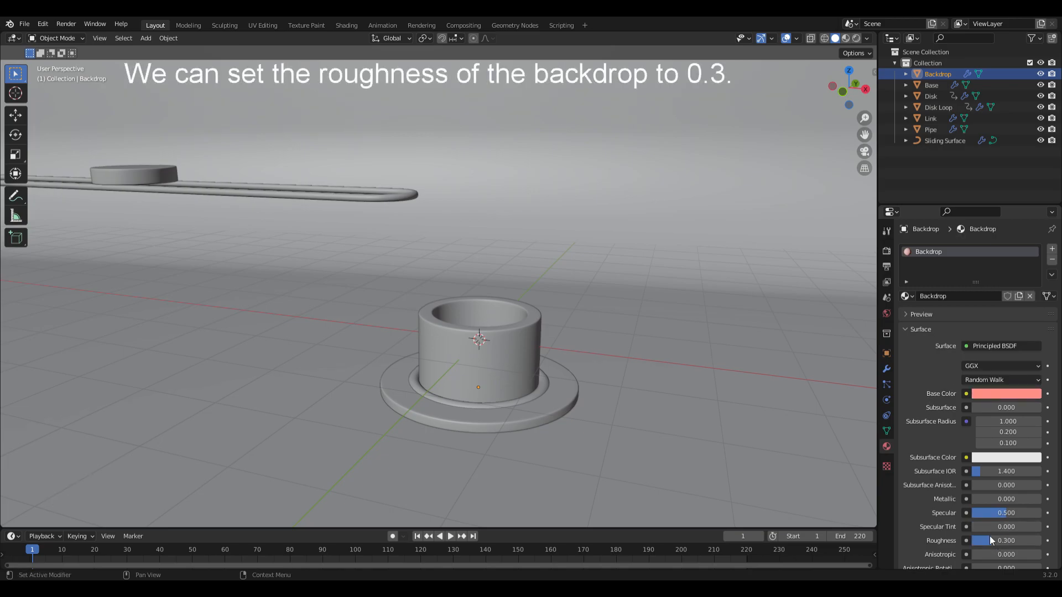
pyautogui.press('z')
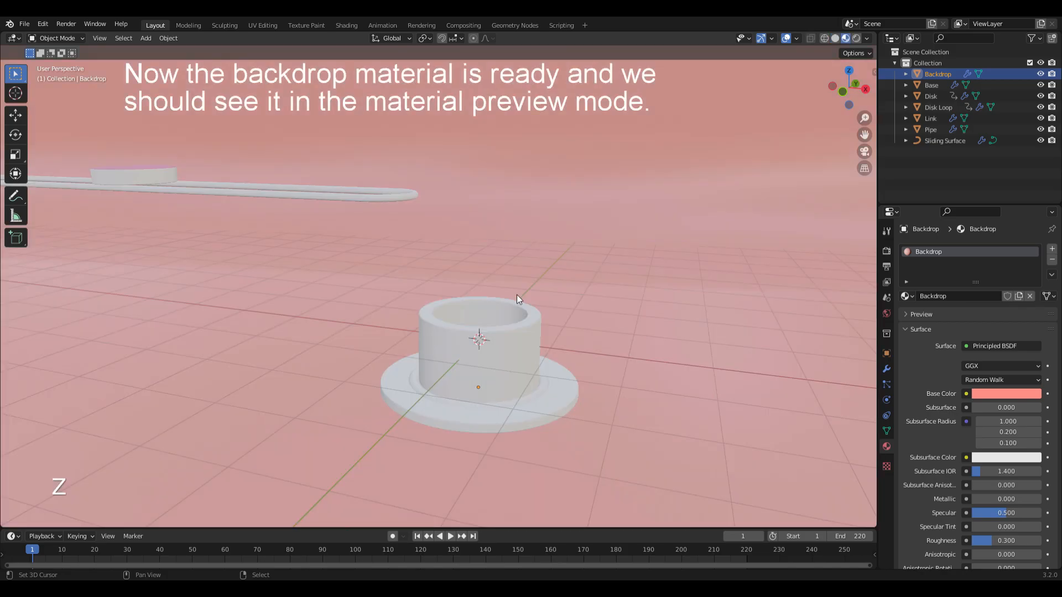
pyautogui.press('z')
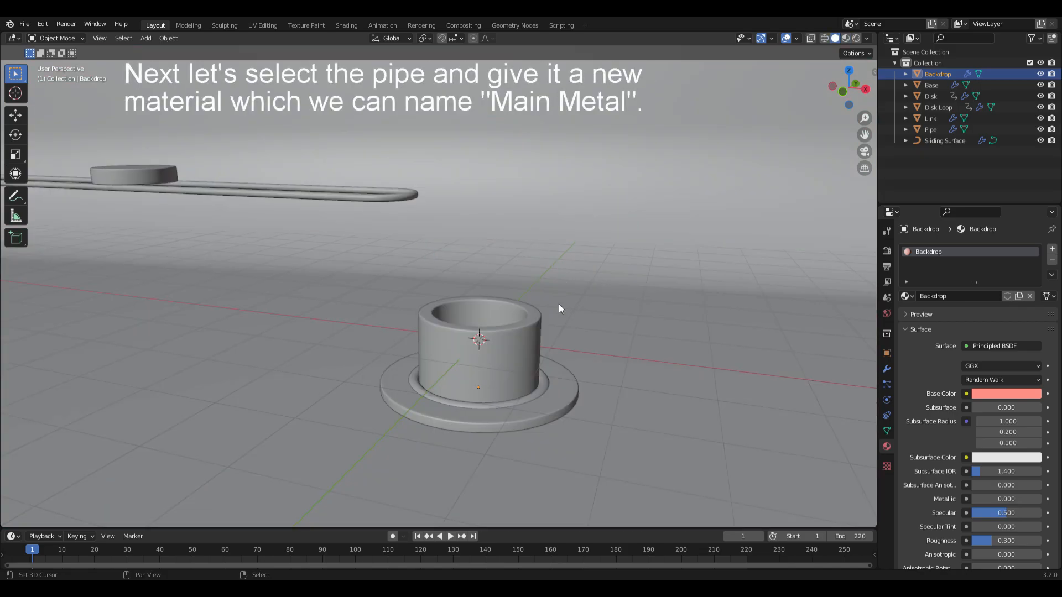
# - Give the pipe a new material named Main Metal
pyautogui.click(505, 320)
pyautogui.click(940, 299)
pyautogui.write('Main Meta')
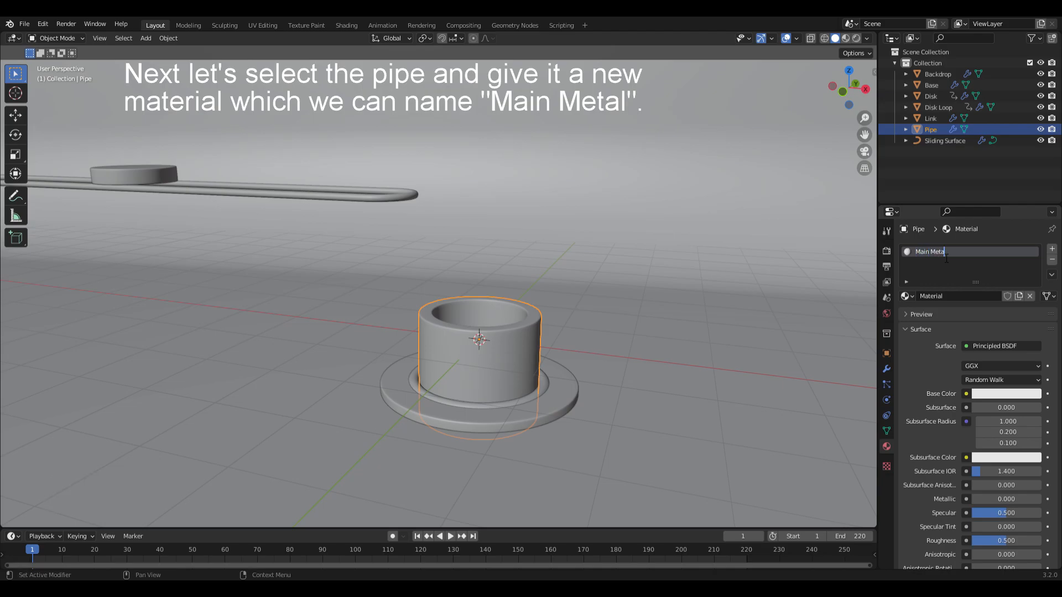
# - Set the Main Metal material's base color to hex FF9586
pyautogui.click(990, 393)
pyautogui.click(1019, 328)
pyautogui.click(1006, 344)
pyautogui.write('FF9586')
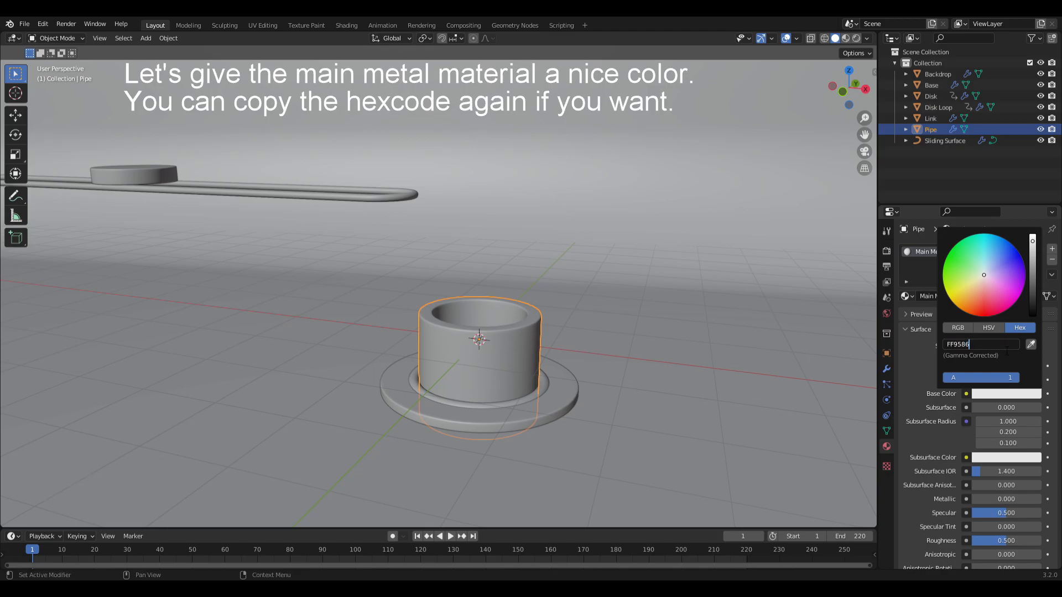
pyautogui.press('Return')
# - Make the Main Metal material fully metallic with a value of 1 and set its roughness to 0.25
pyautogui.click(1007, 499)
pyautogui.write('1')
pyautogui.press('Return')
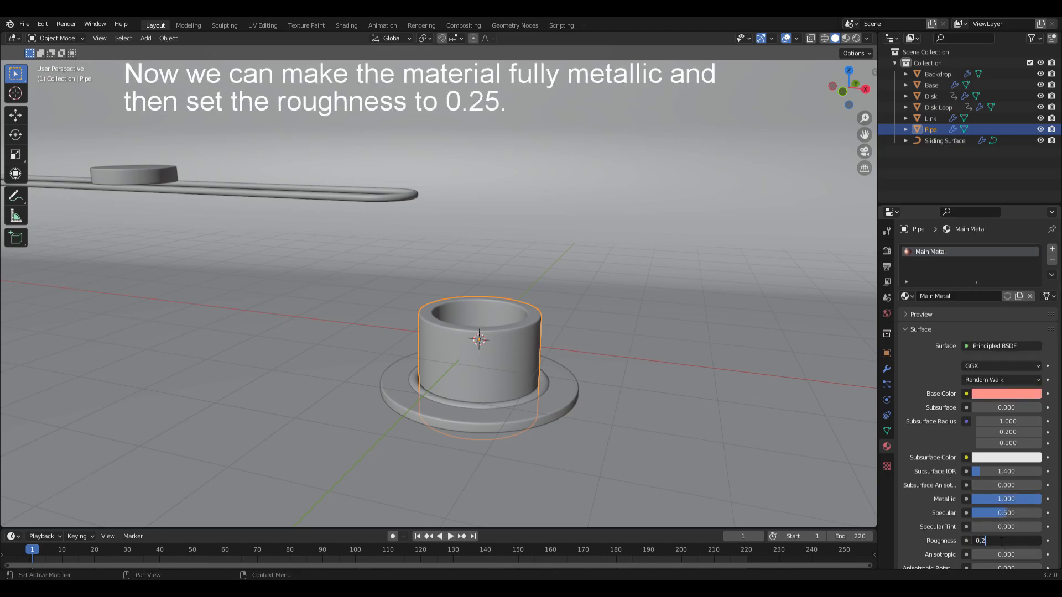
# - Assign the existing Main Metal material to the link, the base and the sliding surface
pyautogui.click(538, 390)
pyautogui.click(905, 297)
pyautogui.click(922, 347)
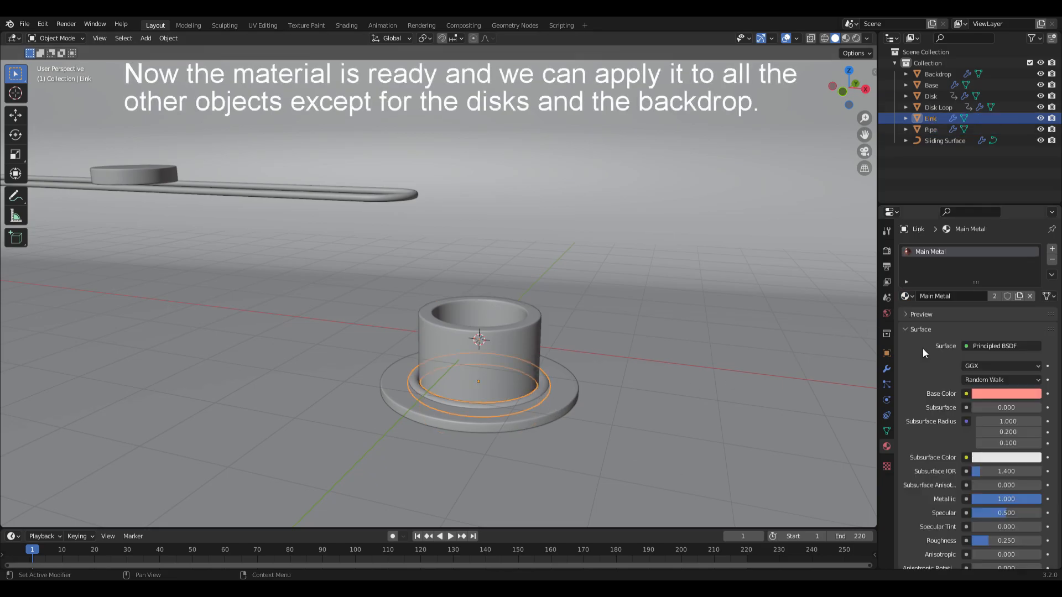
pyautogui.click(544, 394)
pyautogui.click(908, 297)
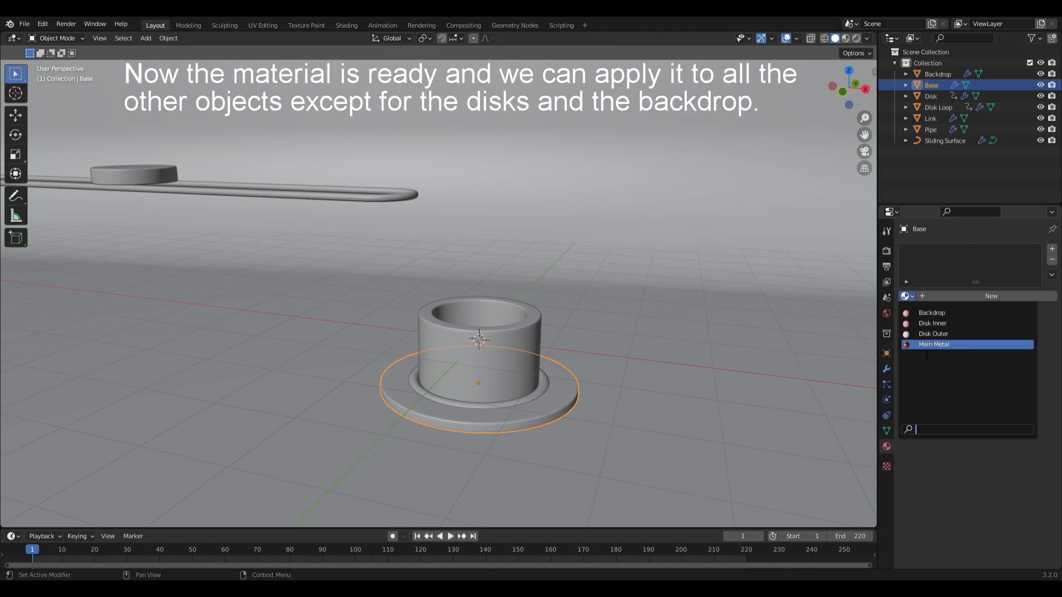
pyautogui.click(919, 347)
pyautogui.click(408, 196)
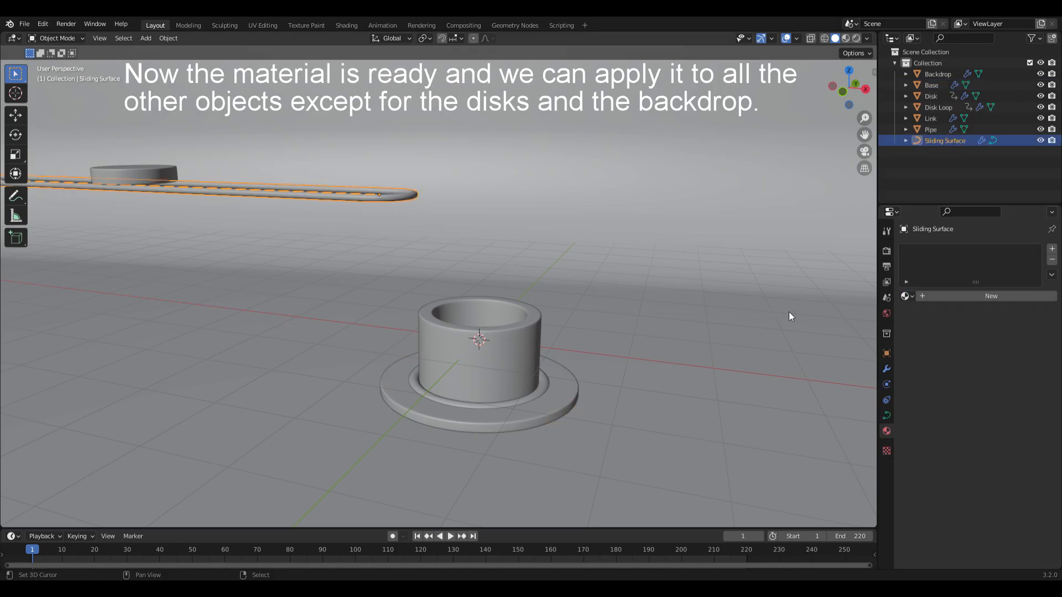
pyautogui.click(905, 297)
pyautogui.click(925, 345)
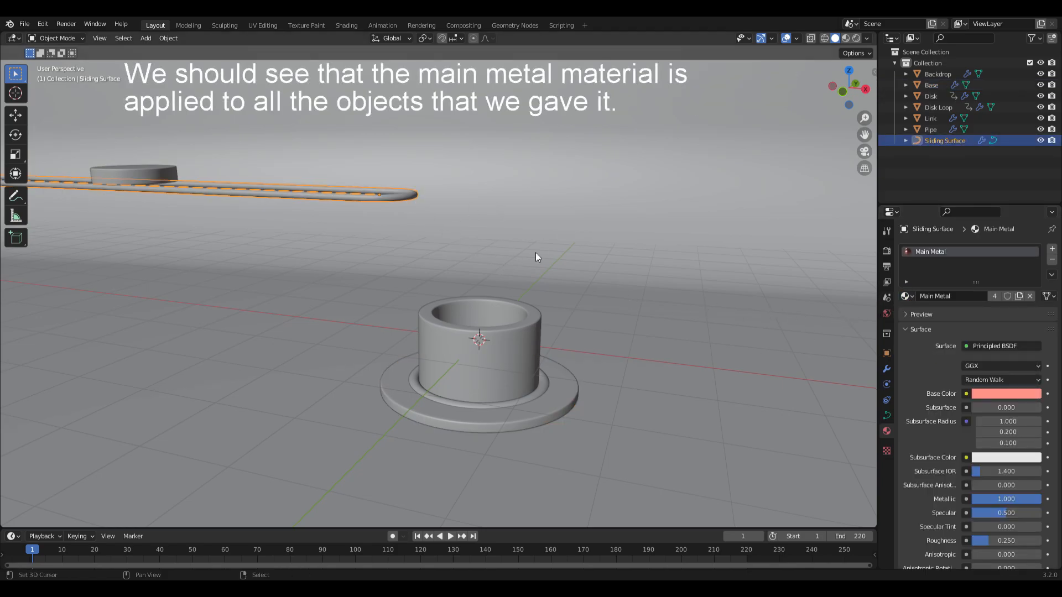
# - Deselect everything, inspect the metal objects in material preview, and return to solid shading
pyautogui.hotkey('alt', 'a')
pyautogui.press('z')
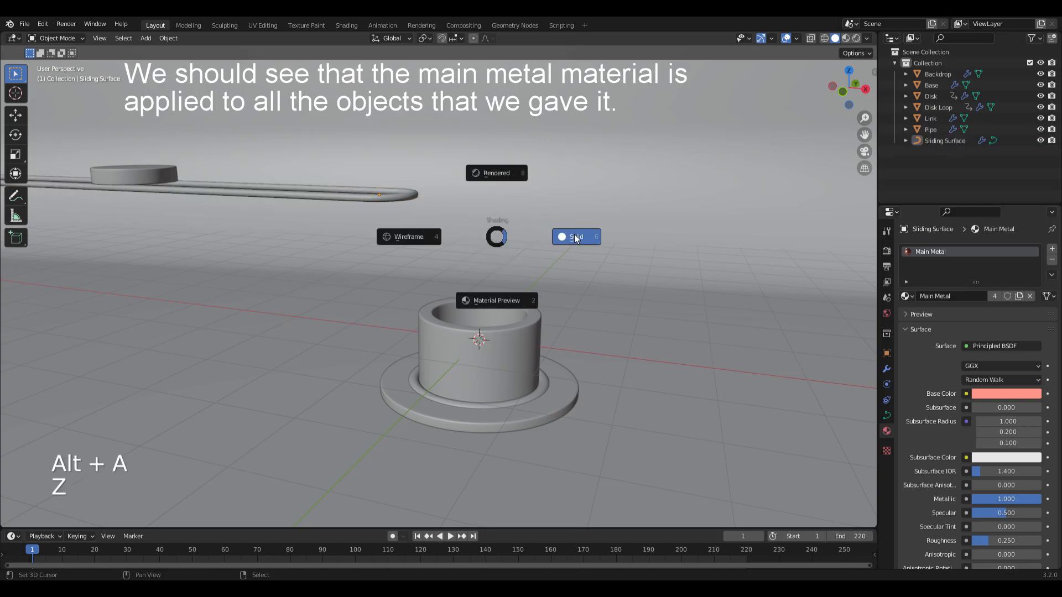
pyautogui.click(489, 365)
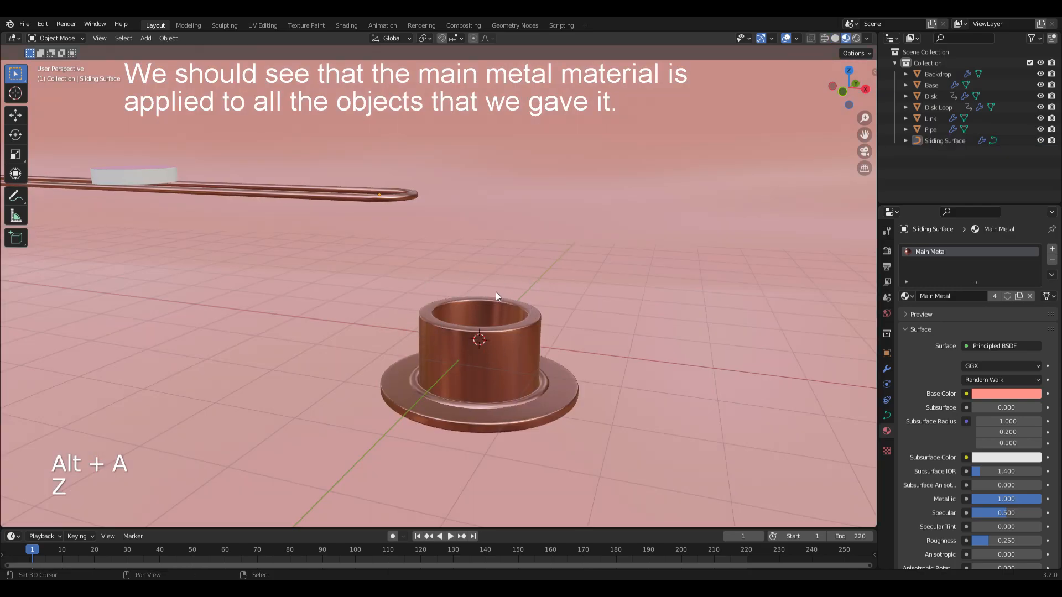
pyautogui.press('z')
pyautogui.click(628, 277)
pyautogui.press('n')
pyautogui.press('n')
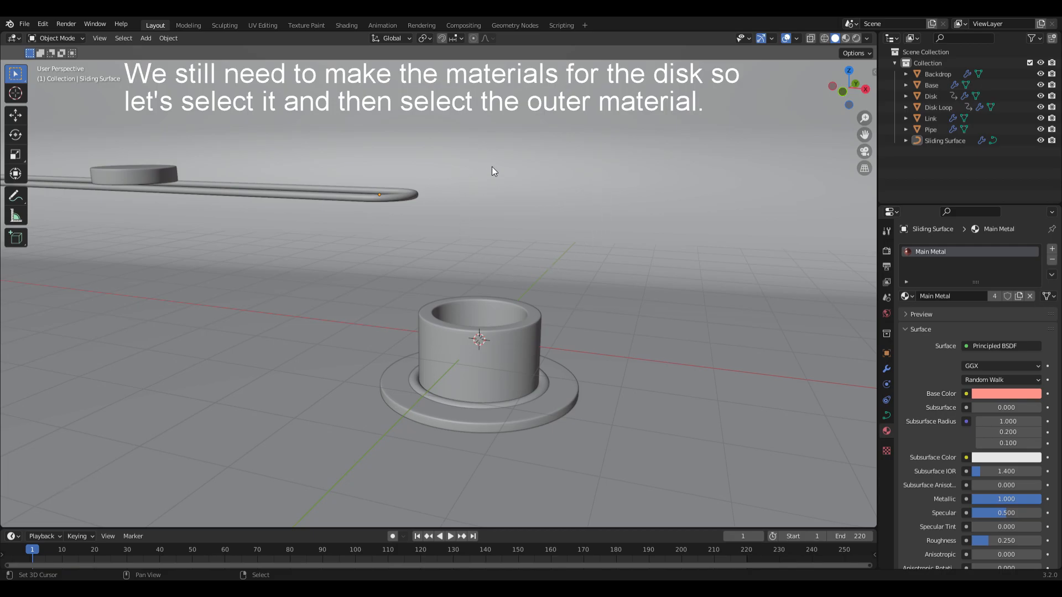
# - Set the disk's Disk Outer material to base color hex FF9B82, metallic 1 and roughness 0.3
pyautogui.click(135, 176)
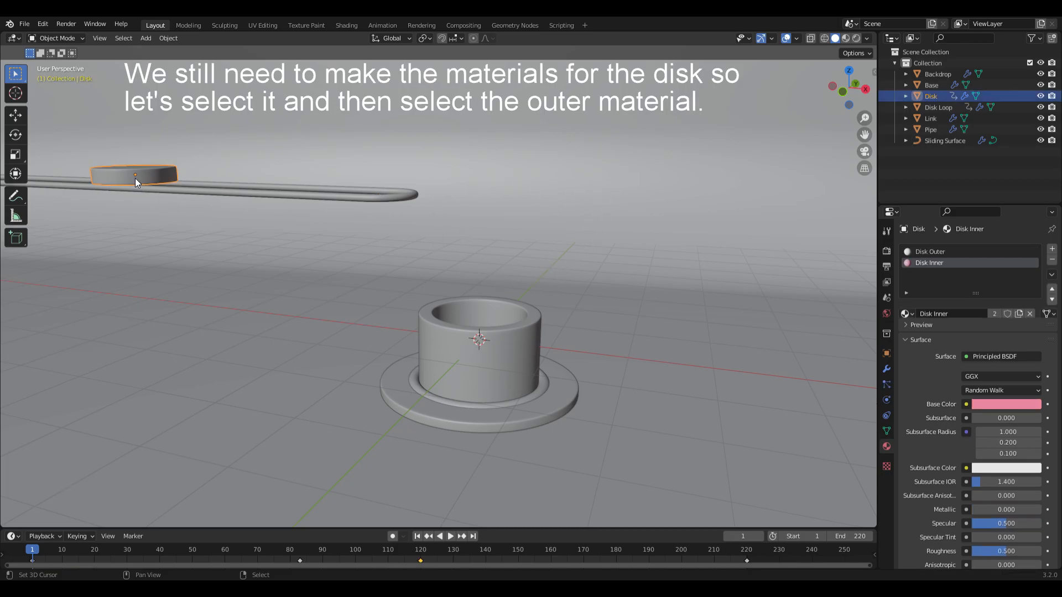
pyautogui.click(930, 251)
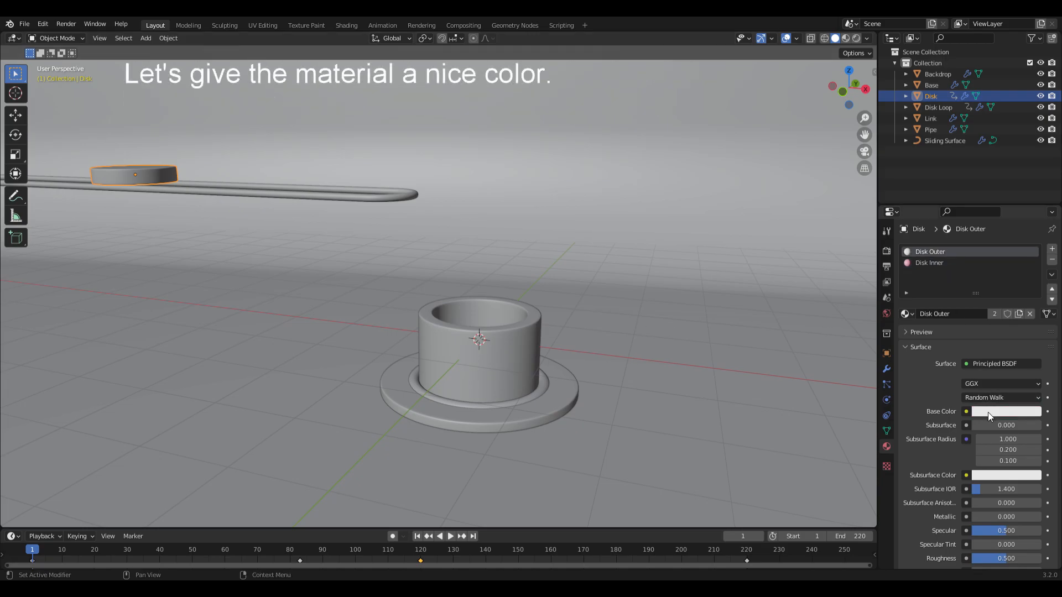
pyautogui.click(988, 412)
pyautogui.click(1019, 345)
pyautogui.click(993, 363)
pyautogui.write('FF9B82')
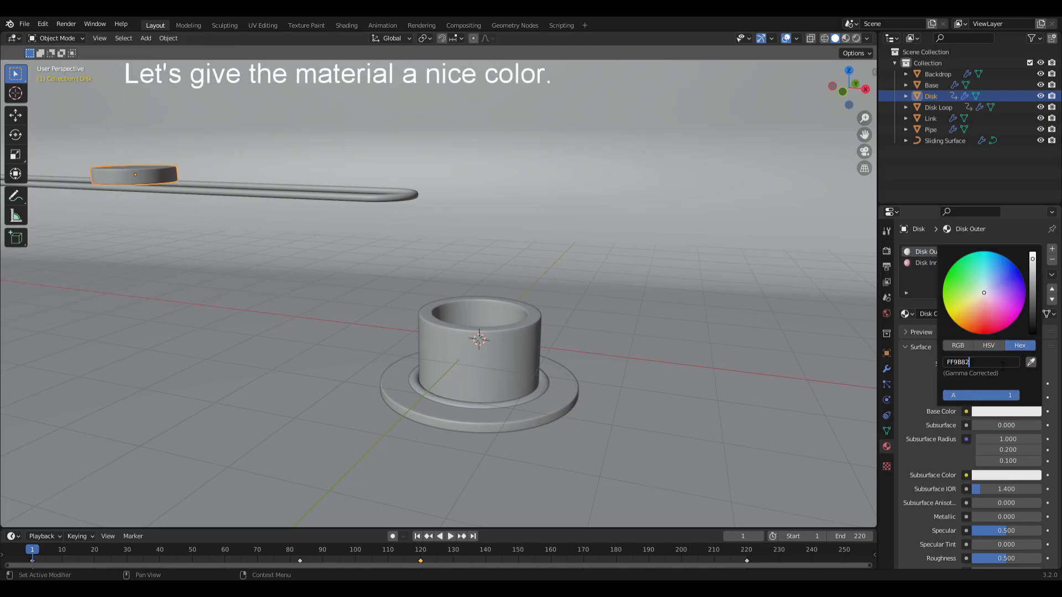
pyautogui.press('Return')
pyautogui.click(993, 517)
pyautogui.write('1')
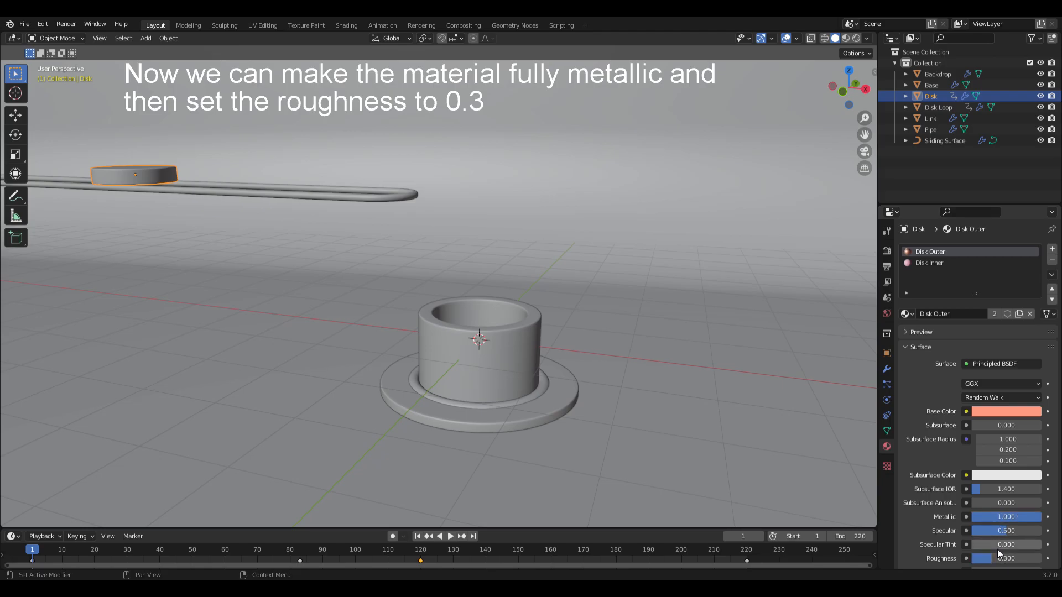
# - Set the disk's Disk Inner material to base color hex FF9B82, metallic 1, roughness 0.3 and anisotropic 1
pyautogui.click(929, 263)
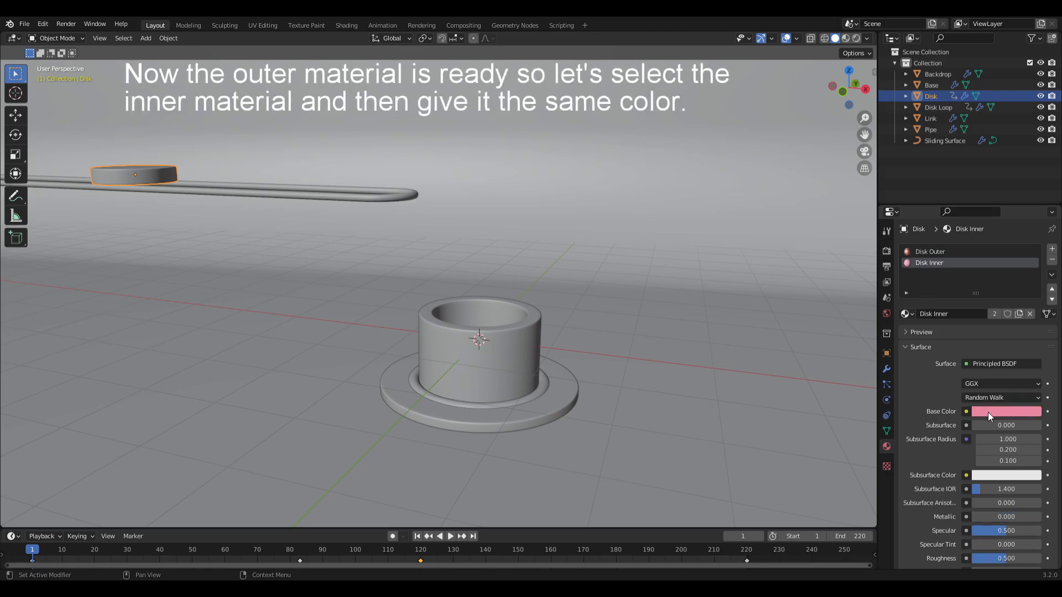
pyautogui.click(989, 413)
pyautogui.click(1001, 362)
pyautogui.write('FF9B82')
pyautogui.press('Return')
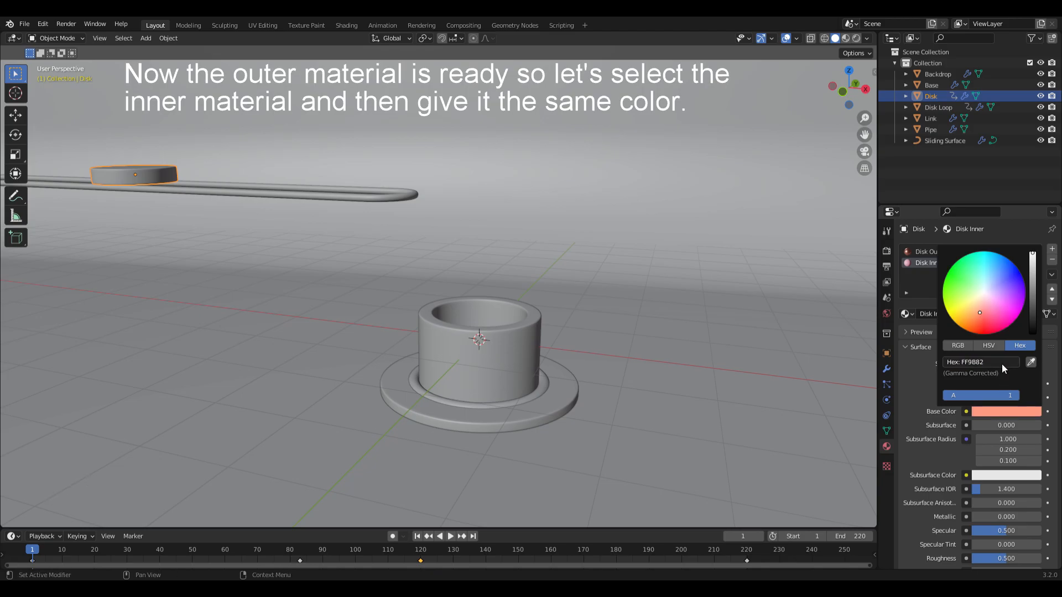
pyautogui.click(1002, 517)
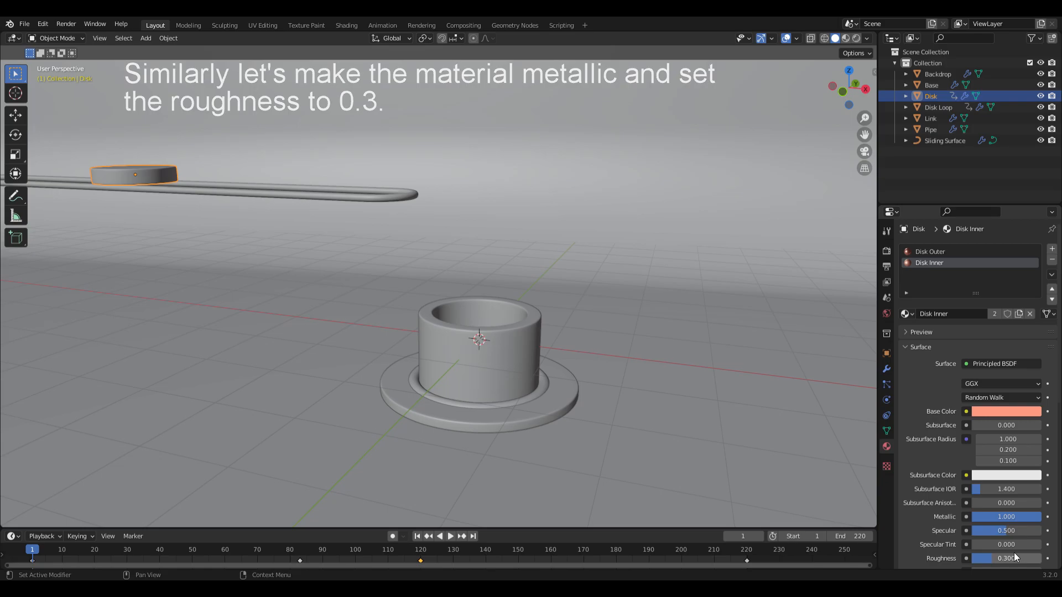
pyautogui.scroll(-4, 1013, 551)
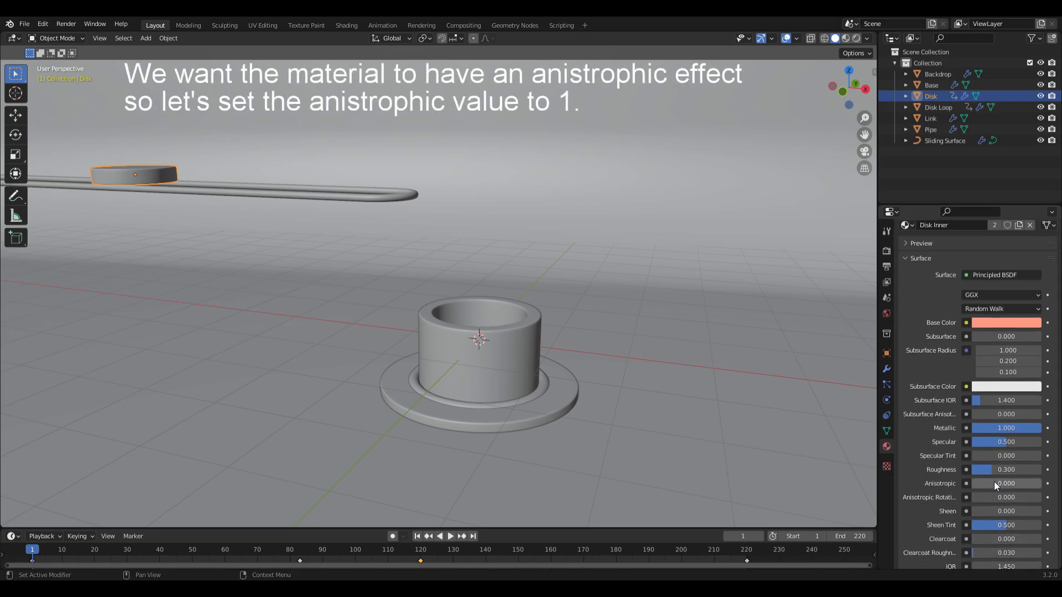
# - Split the 3D viewport horizontally, turn the lower area into a Shader Editor and hide its sidebar
pyautogui.rightClick(875, 323)
pyautogui.click(867, 335)
pyautogui.click(625, 266)
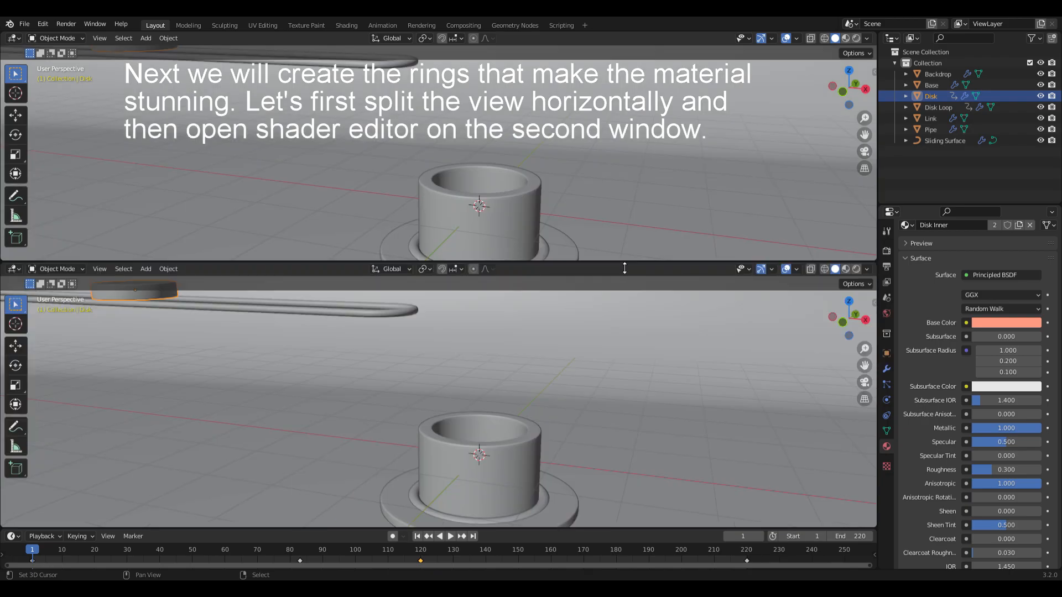
pyautogui.click(19, 270)
pyautogui.click(41, 374)
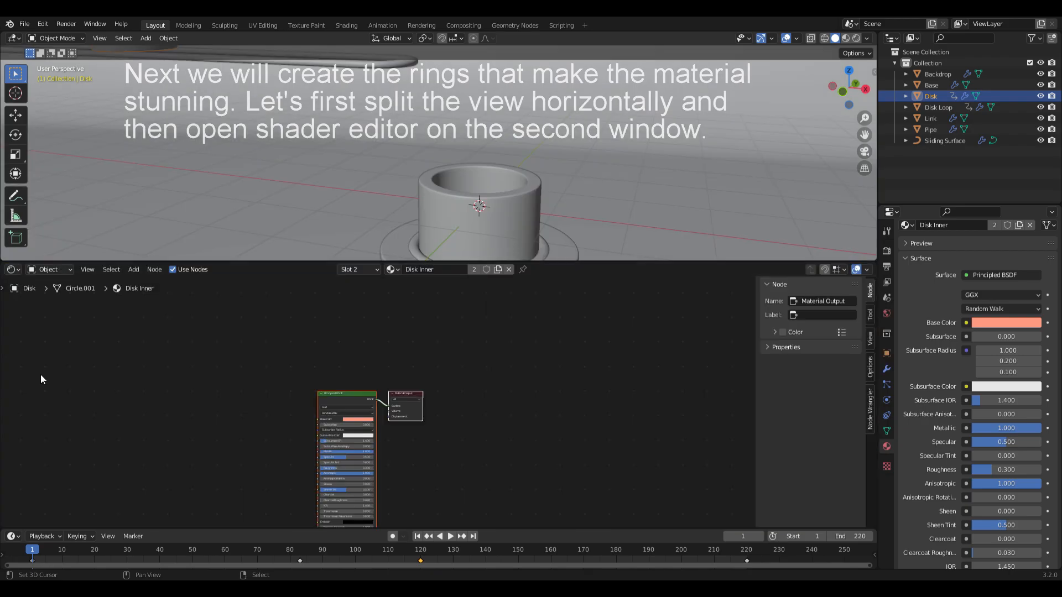
pyautogui.press('n')
# - Add a Gradient Texture node to the Disk Inner material together with linked Mapping and Texture Coordinate nodes
pyautogui.scroll(1, 678, 396)
pyautogui.keyDown('alt'); pyautogui.moveTo(664, 437); pyautogui.dragTo(846, 350); pyautogui.keyUp('alt')
pyautogui.scroll(2, 846, 350)
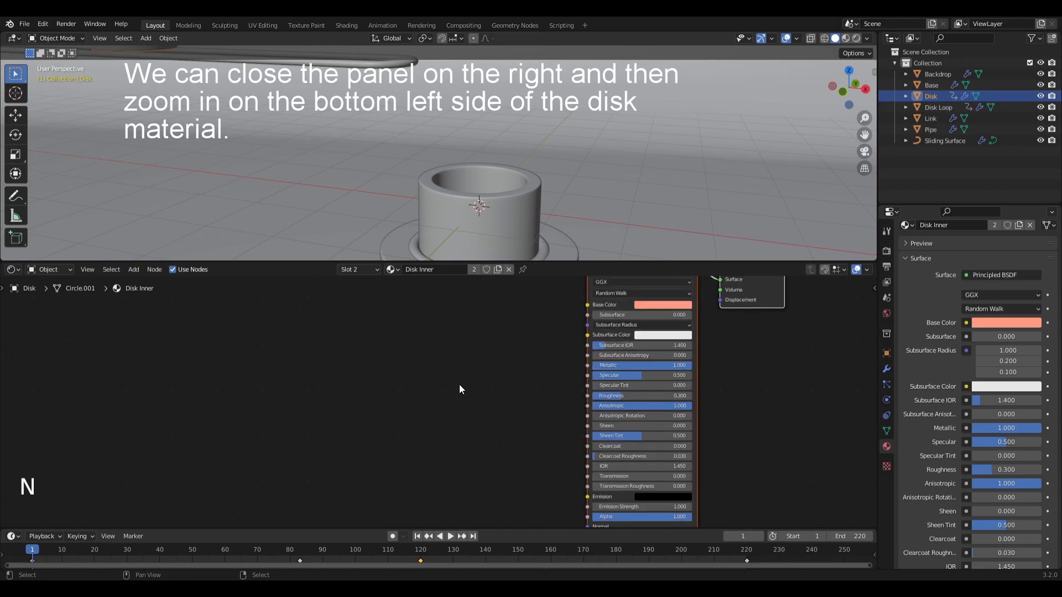
pyautogui.keyDown('alt'); pyautogui.moveTo(406, 429); pyautogui.dragTo(521, 377); pyautogui.keyUp('alt')
pyautogui.scroll(1, 413, 367)
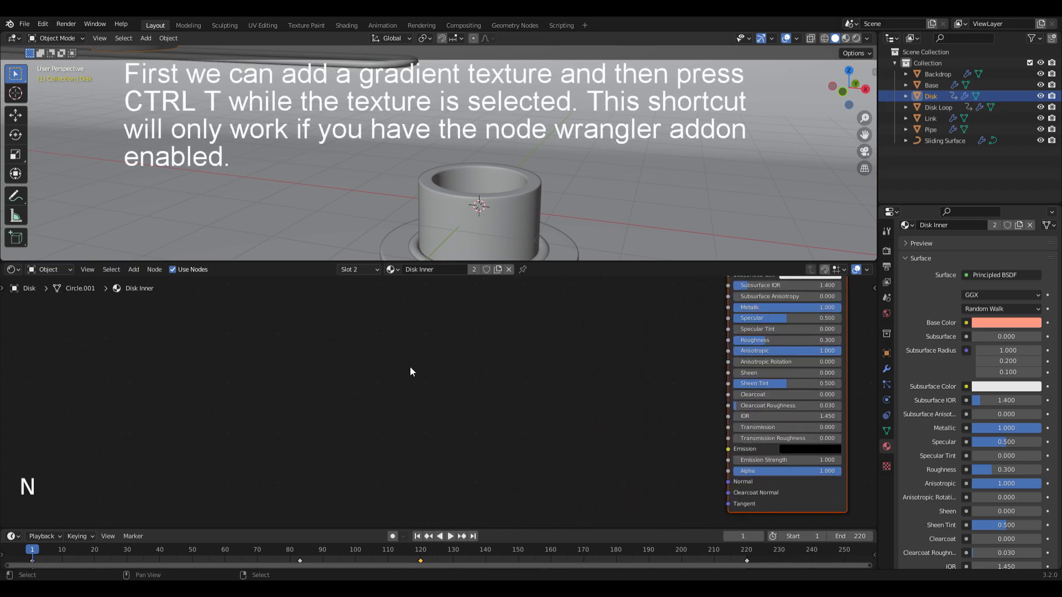
pyautogui.hotkey('shift', 'a')
pyautogui.write('gra')
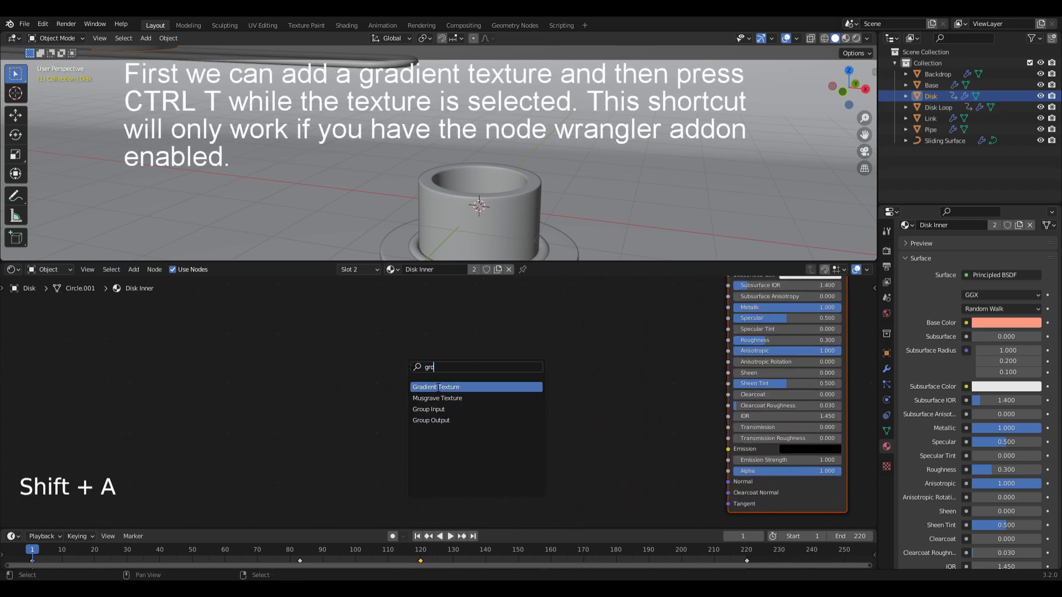
pyautogui.click(436, 387)
pyautogui.click(295, 372)
pyautogui.hotkey('ctrl', 't')
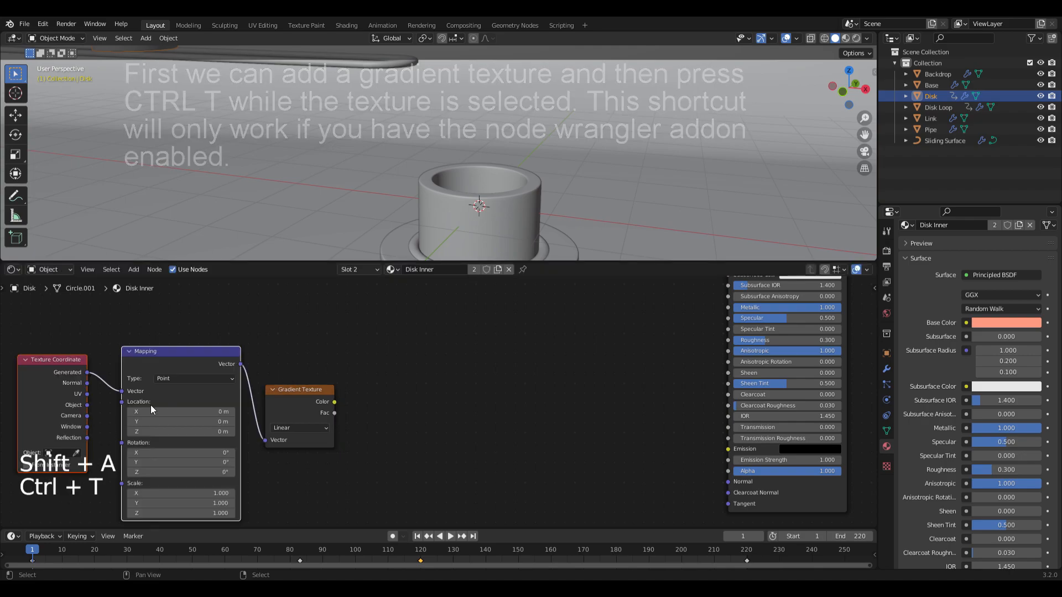
# - Feed the Object coordinates into the Mapping node's vector and set the gradient type to Spherical
pyautogui.moveTo(88, 405); pyautogui.dragTo(122, 392)
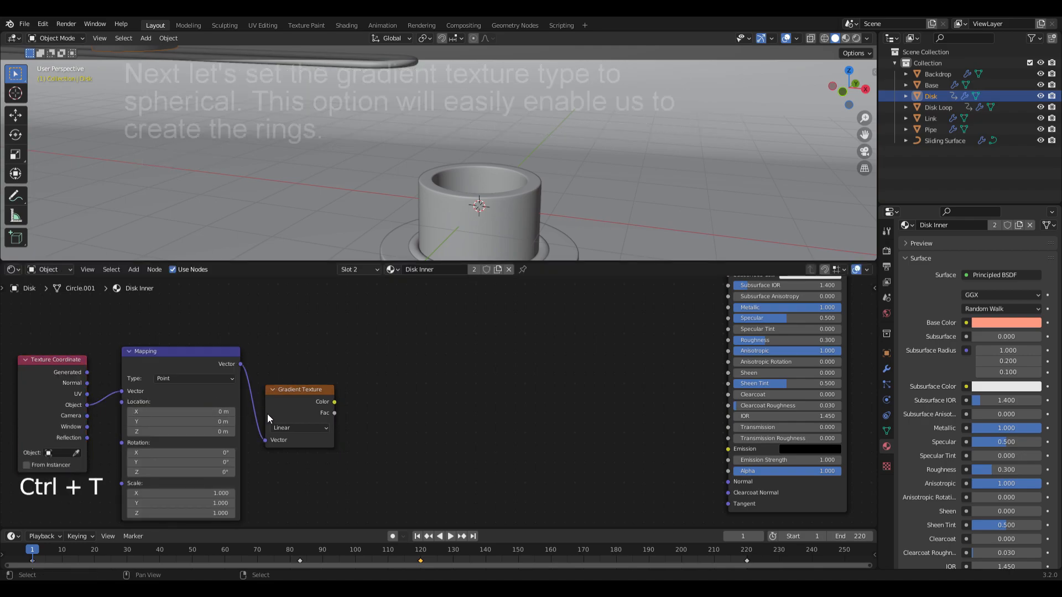
pyautogui.click(293, 429)
pyautogui.click(294, 484)
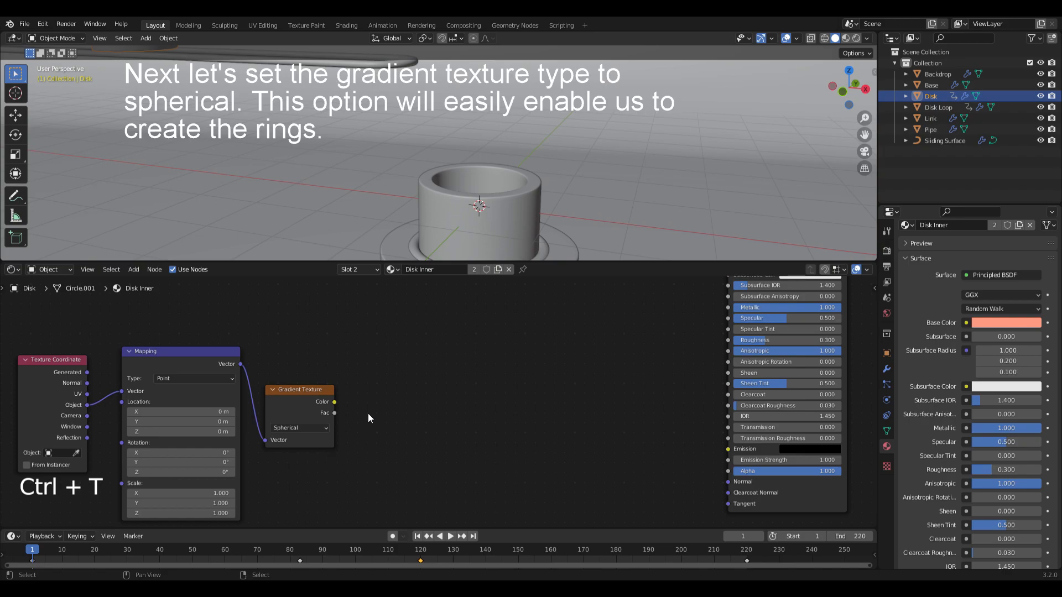
# - Add a MixRGB node with the Mapping vector connected to Color1 and the gradient color to Color2
pyautogui.hotkey('shift', 'a')
pyautogui.write('mix')
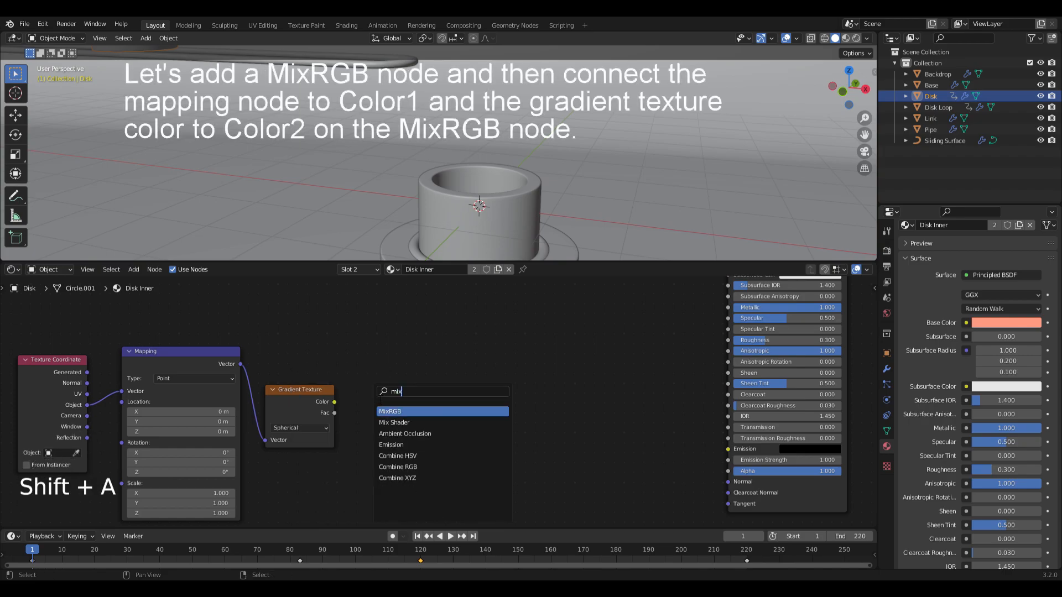
pyautogui.click(390, 412)
pyautogui.click(379, 369)
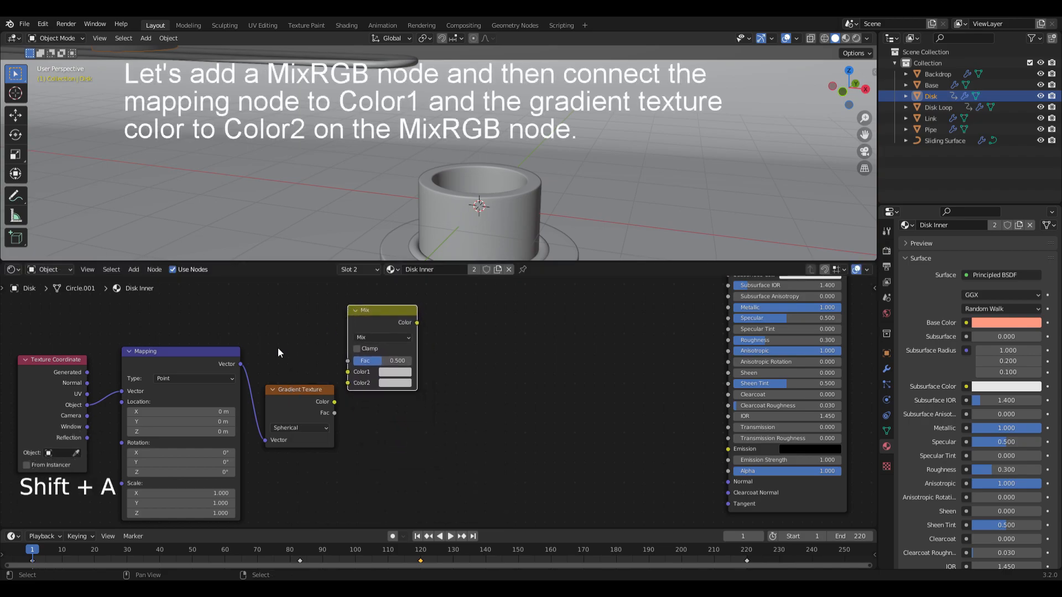
pyautogui.moveTo(240, 363); pyautogui.dragTo(348, 383)
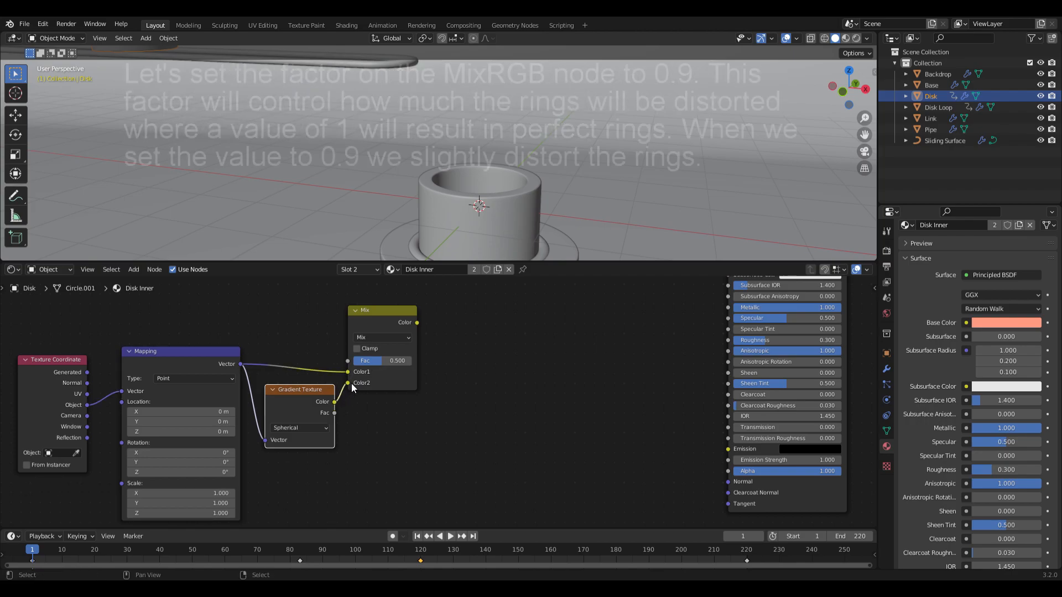
# - Set the MixRGB node's factor to 0.95
pyautogui.click(381, 362)
pyautogui.write('0.95')
pyautogui.press('Return')
# - Add a Noise Texture node and connect the MixRGB color output to its vector input
pyautogui.hotkey('shift', 'a')
pyautogui.write('nois')
pyautogui.press('Down')
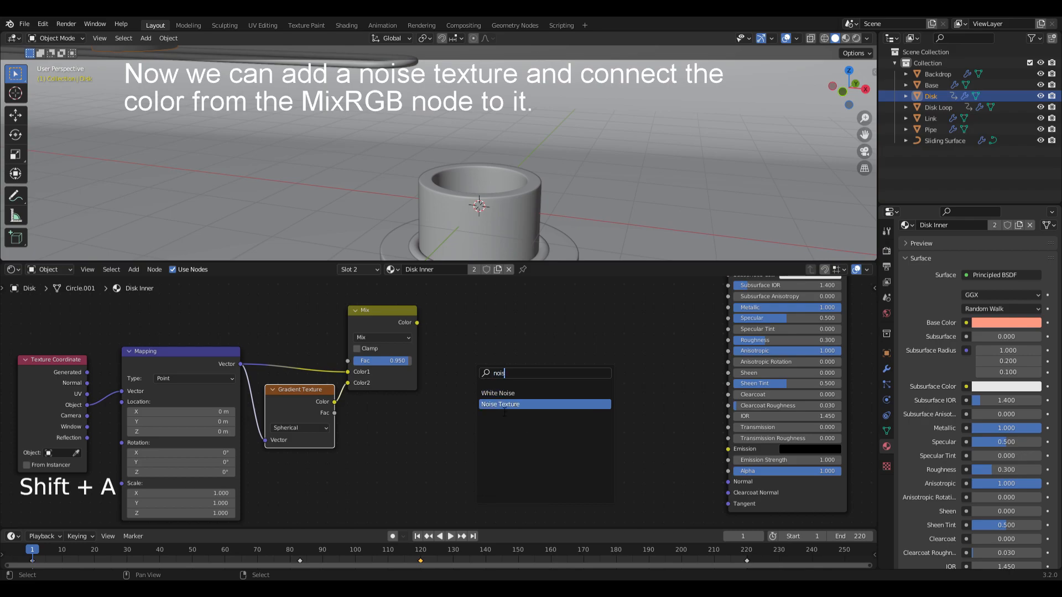
pyautogui.press('Return')
pyautogui.click(422, 324)
pyautogui.moveTo(420, 323); pyautogui.dragTo(452, 382)
# - Set the Noise Texture's scale to 30, detail to 3 and roughness to 0.75
pyautogui.click(486, 394)
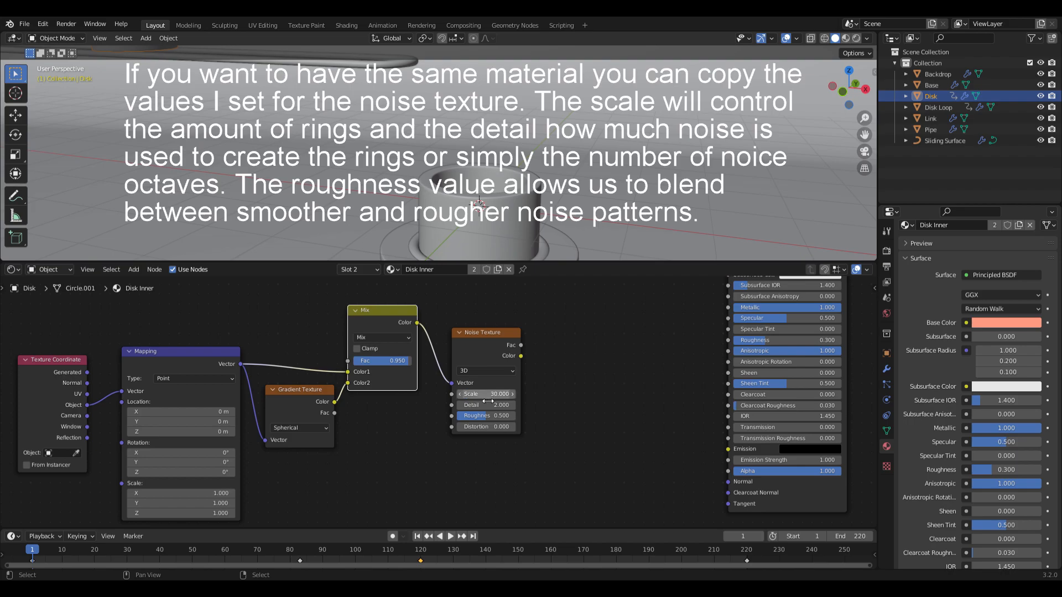
pyautogui.click(485, 405)
pyautogui.press('Return')
pyautogui.click(491, 416)
# - Add a Bump node and connect the Noise Texture's Fac output to its Height input
pyautogui.keyDown('alt'); pyautogui.moveTo(486, 417); pyautogui.dragTo(340, 397); pyautogui.keyUp('alt')
pyautogui.hotkey('shift', 'a')
pyautogui.click(459, 377)
pyautogui.write('bump')
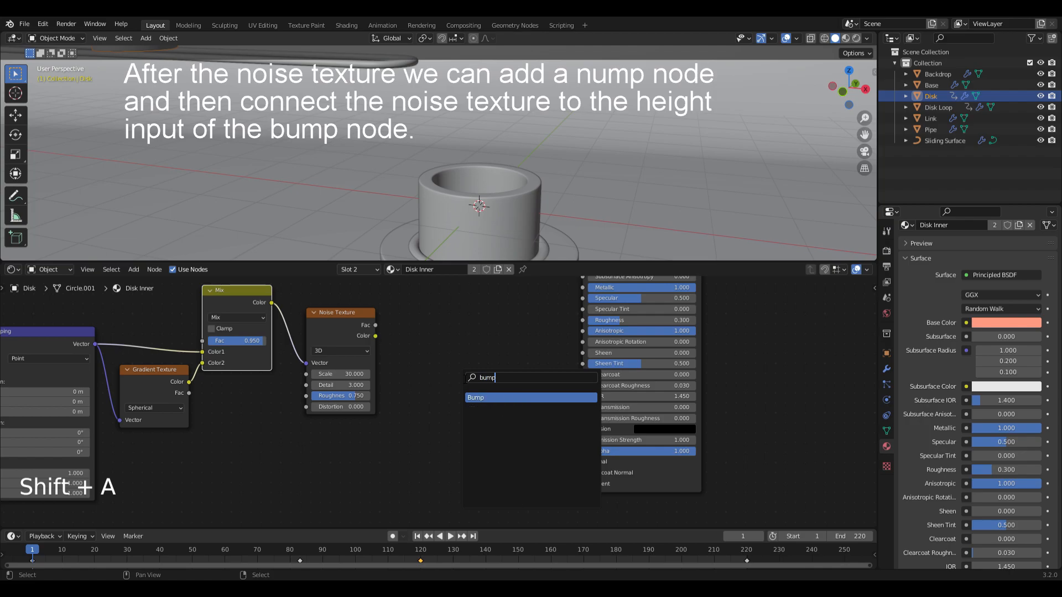
pyautogui.click(473, 398)
pyautogui.click(450, 376)
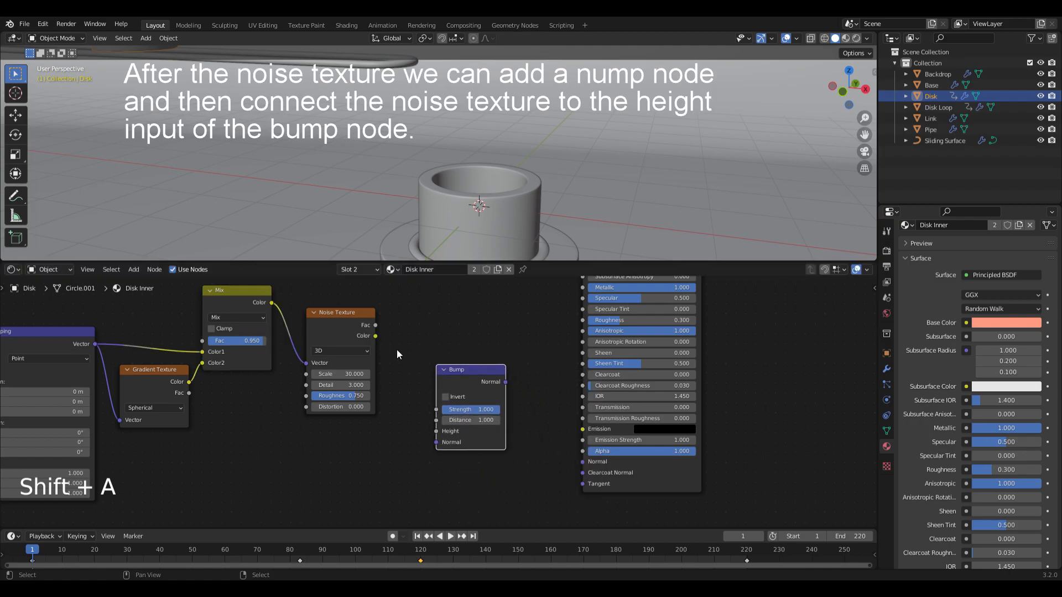
pyautogui.moveTo(375, 325); pyautogui.dragTo(437, 430)
# - Set the Bump strength to 0.025 and connect its output to the Principled BSDF's Normal input
pyautogui.doubleClick(471, 411)
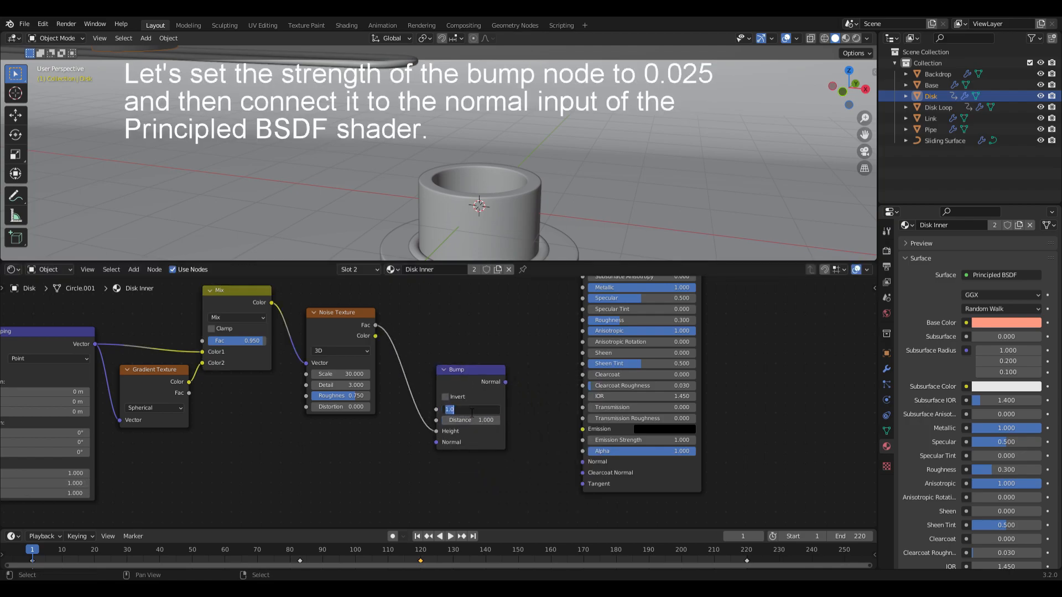
pyautogui.write('0.025')
pyautogui.press('Return')
pyautogui.moveTo(506, 382); pyautogui.dragTo(582, 461)
# - Close the Shader Editor by joining its area back into the 3D viewport
pyautogui.scroll(-4, 522, 409)
pyautogui.keyDown('alt'); pyautogui.moveTo(522, 409); pyautogui.dragTo(475, 379); pyautogui.keyUp('alt')
pyautogui.scroll(2, 474, 372)
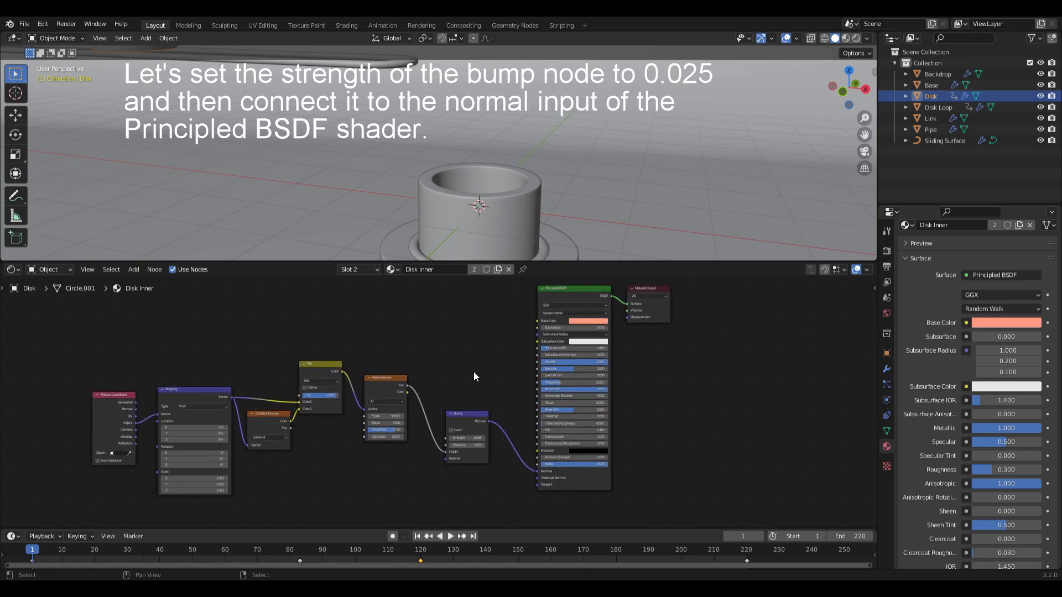
pyautogui.rightClick(552, 270)
pyautogui.click(538, 276)
pyautogui.click(508, 321)
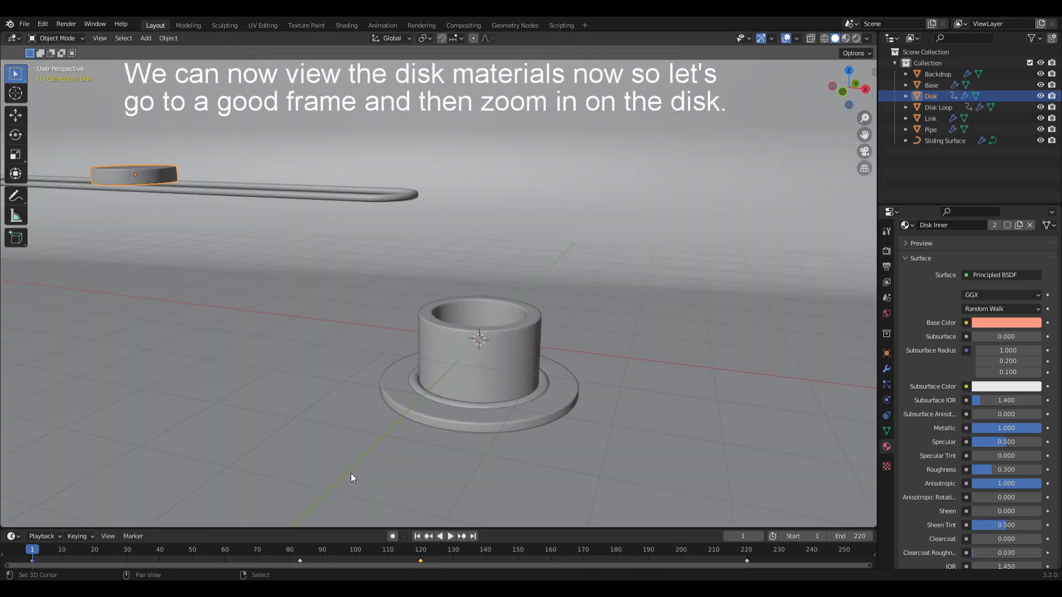
# - Examine the disk's materials at frame 100 in rendered shading, and return to solid shading at frame 1
pyautogui.click(354, 551)
pyautogui.scroll(5, 559, 324)
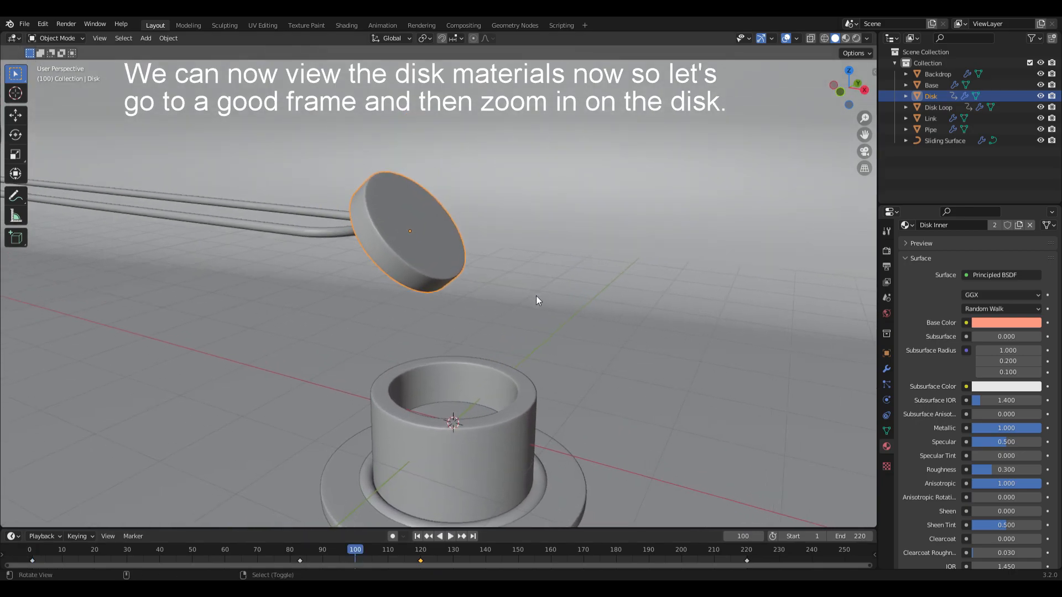
pyautogui.moveTo(566, 250); pyautogui.dragTo(560, 265, button='middle')
pyautogui.press('z')
pyautogui.click(506, 132)
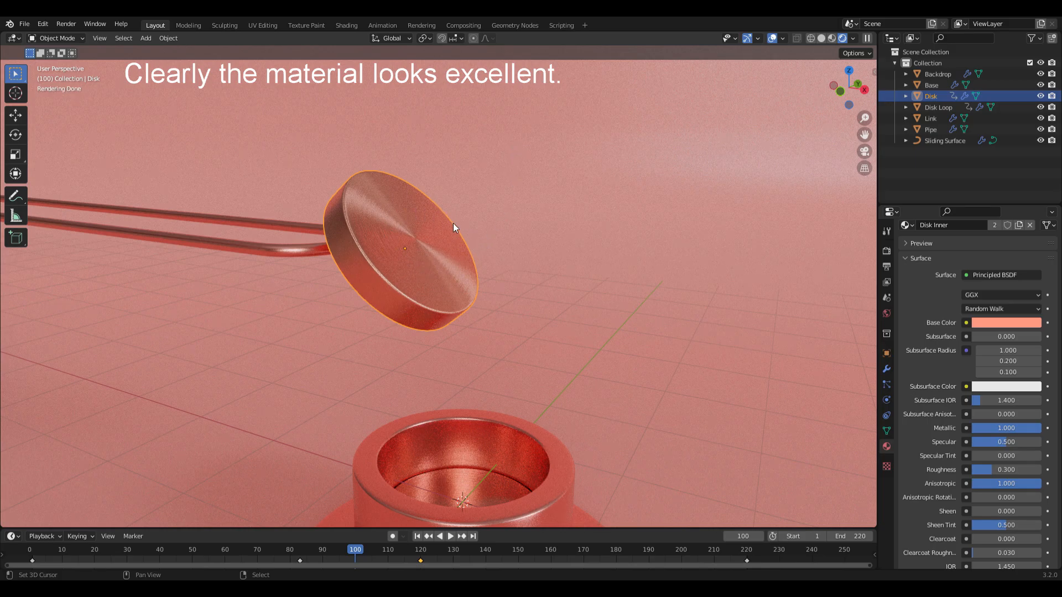
pyautogui.press('z')
pyautogui.click(618, 233)
pyautogui.keyDown('ctrl'); pyautogui.moveTo(494, 184); pyautogui.dragTo(538, 251, button='middle'); pyautogui.keyUp('ctrl')
pyautogui.hotkey('shift', 'Left')
pyautogui.keyDown('shift'); pyautogui.moveTo(527, 299); pyautogui.dragTo(517, 246, button='middle'); pyautogui.keyUp('shift')
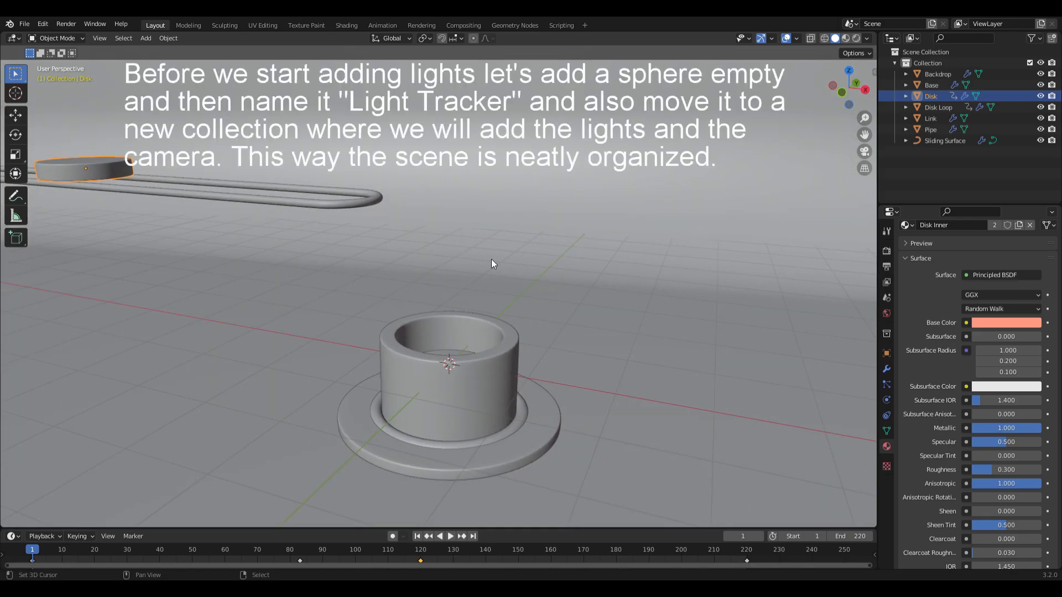
# - Add a sphere empty at the world origin and name it Light Tracker
pyautogui.hotkey('shift', 'a')
pyautogui.moveTo(418, 371)
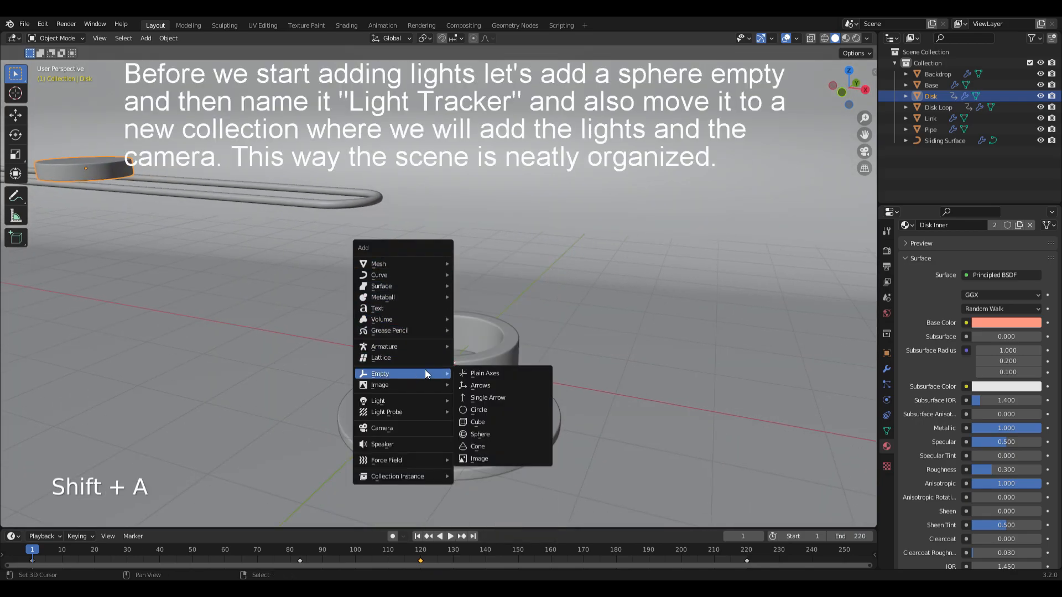
pyautogui.click(479, 434)
pyautogui.press('F2')
pyautogui.write('Light Tracker')
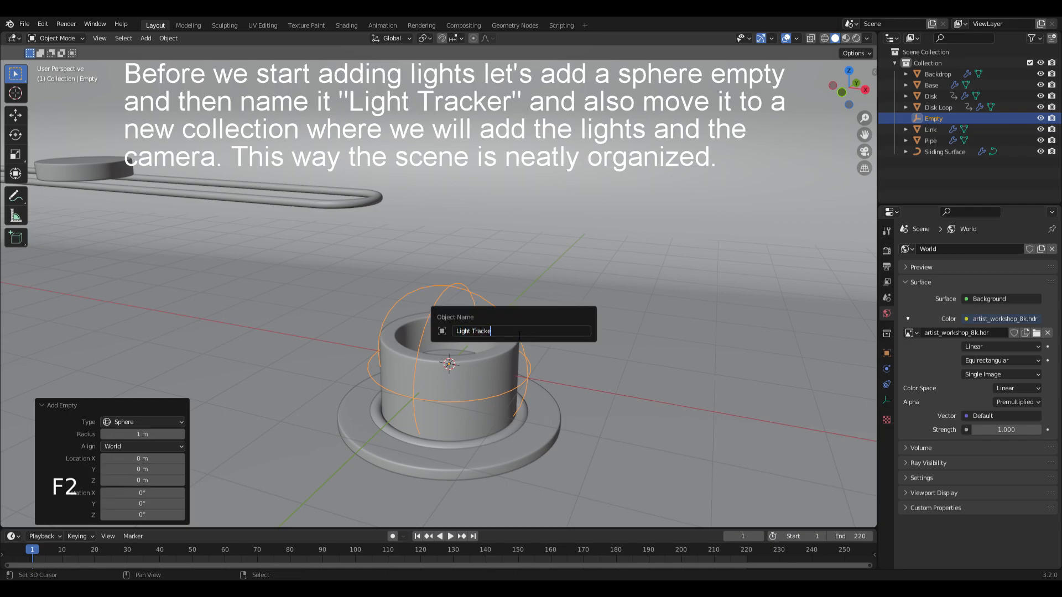
pyautogui.press('Return')
# - Move the Light Tracker empty into a new collection named Camera and Lights
pyautogui.press('m')
pyautogui.click(519, 335)
pyautogui.write('Camera and Lights')
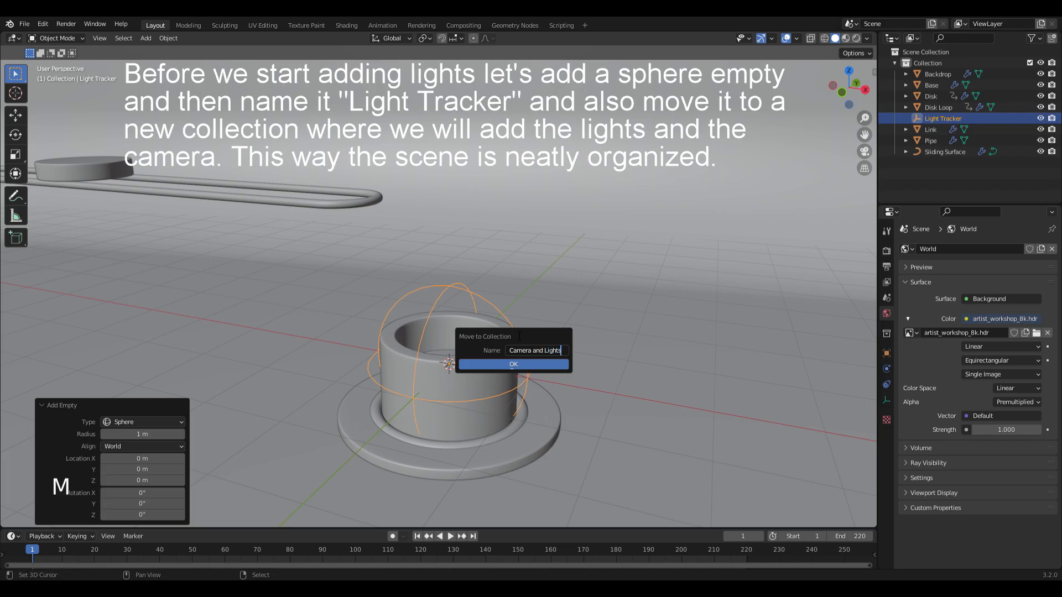
pyautogui.press('Return')
# - Add an area light to the Camera and Lights collection and scale it by 6
pyautogui.click(924, 152)
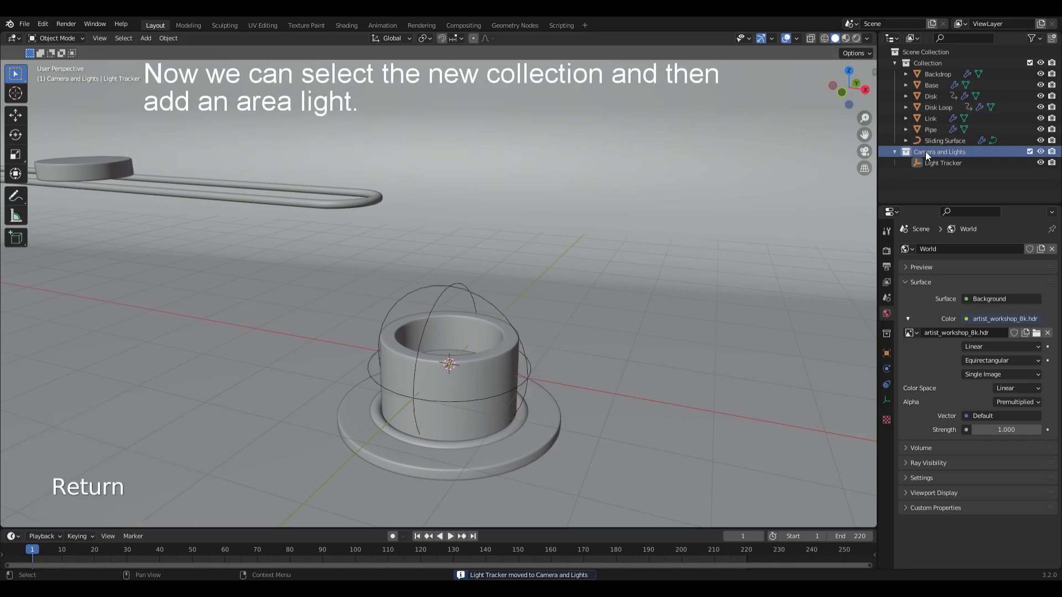
pyautogui.hotkey('shift', 'a')
pyautogui.moveTo(466, 271)
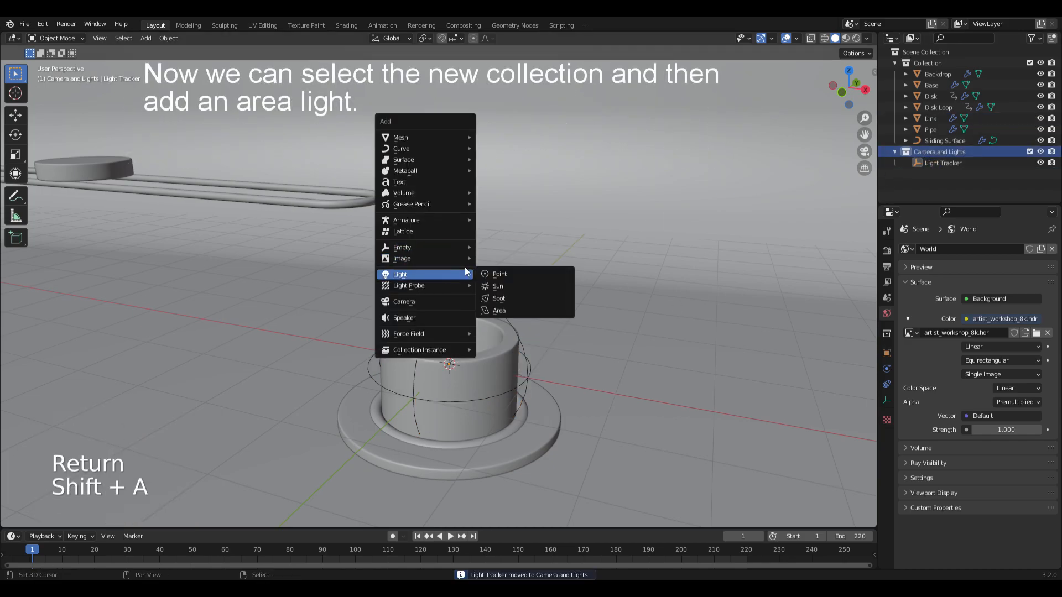
pyautogui.click(497, 310)
pyautogui.write('s6')
pyautogui.press('Return')
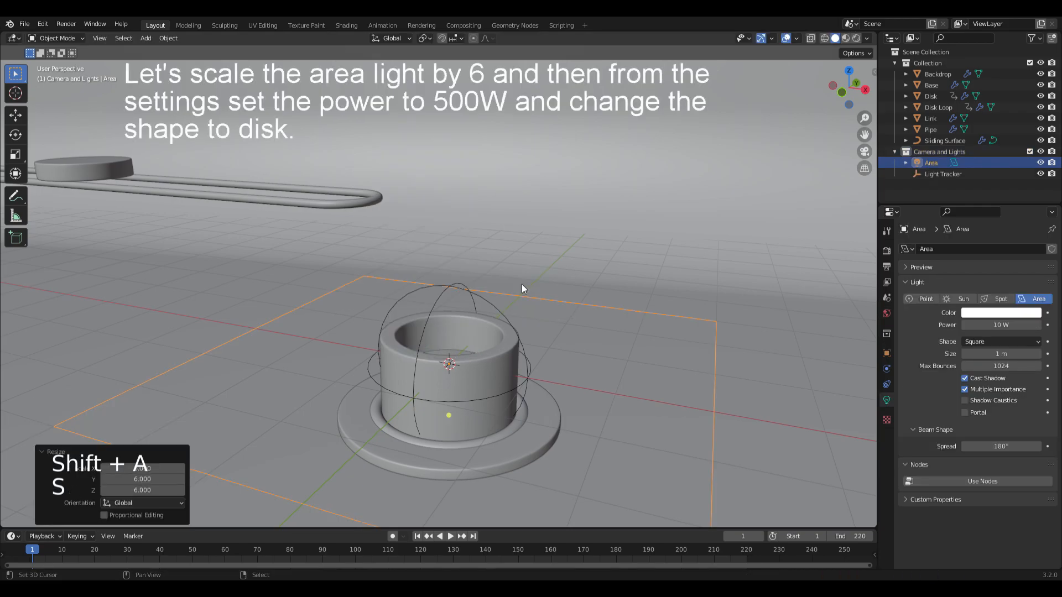
# - Set the area light's power to 500 W and its shape to Disk
pyautogui.click(1000, 325)
pyautogui.write('500')
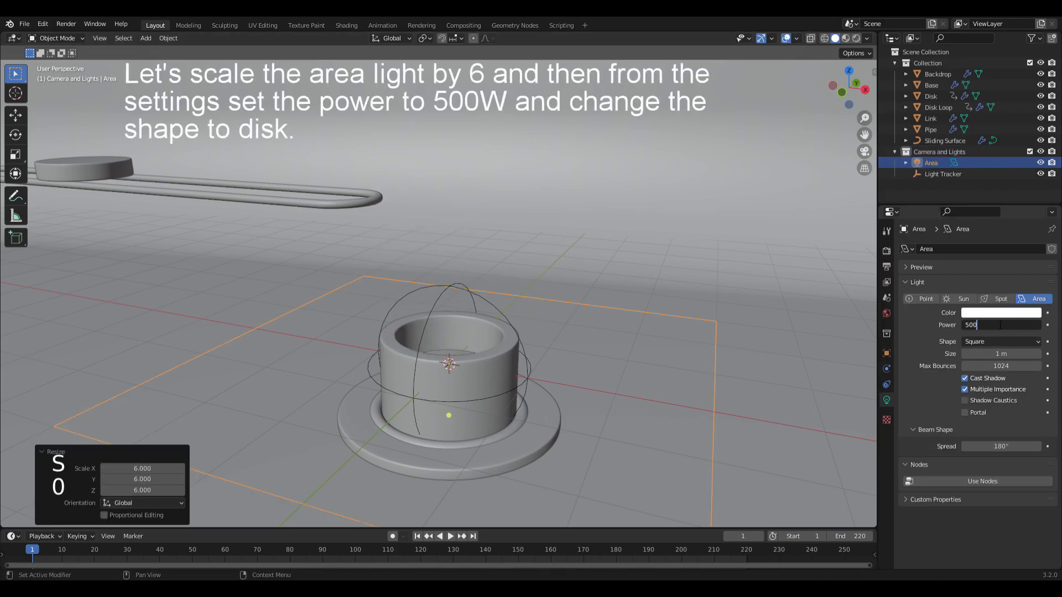
pyautogui.press('Return')
pyautogui.click(977, 342)
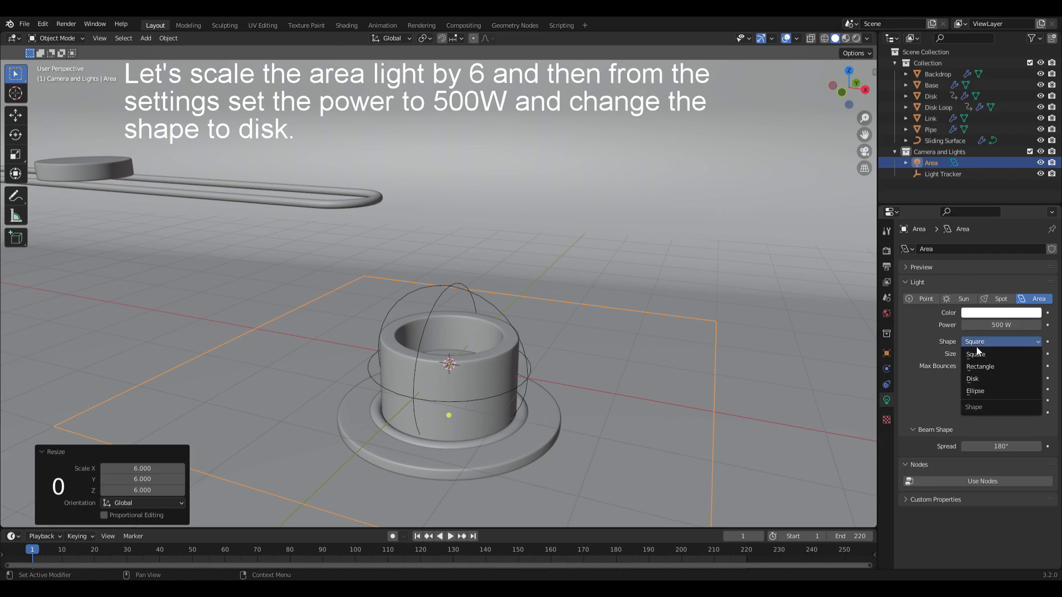
pyautogui.click(974, 382)
# - Position the area light at X -6 m, Y -9 m, Z 5 m
pyautogui.click(887, 353)
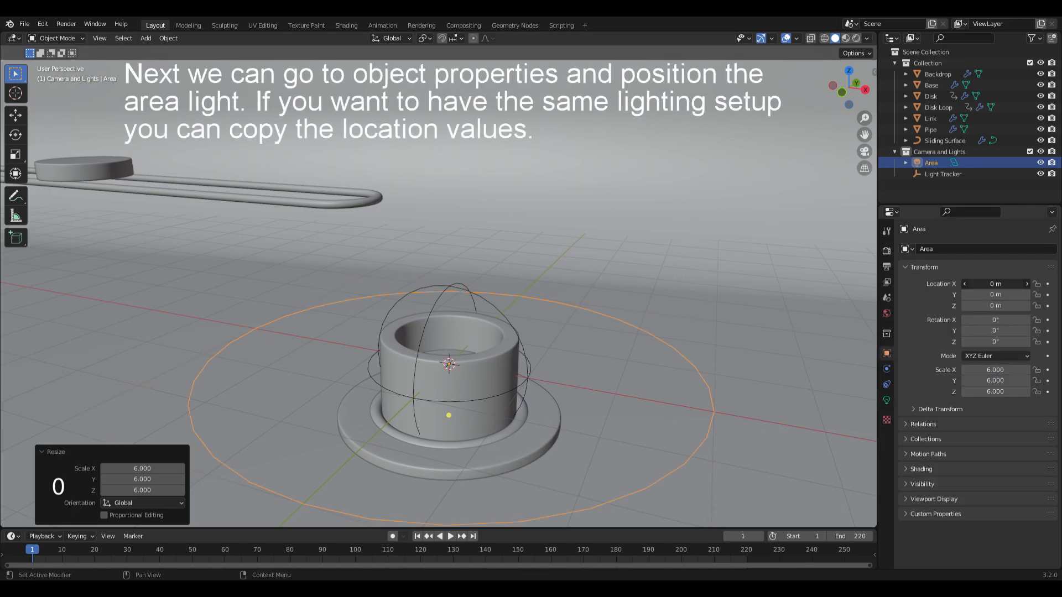
pyautogui.write('-6')
pyautogui.press('Return')
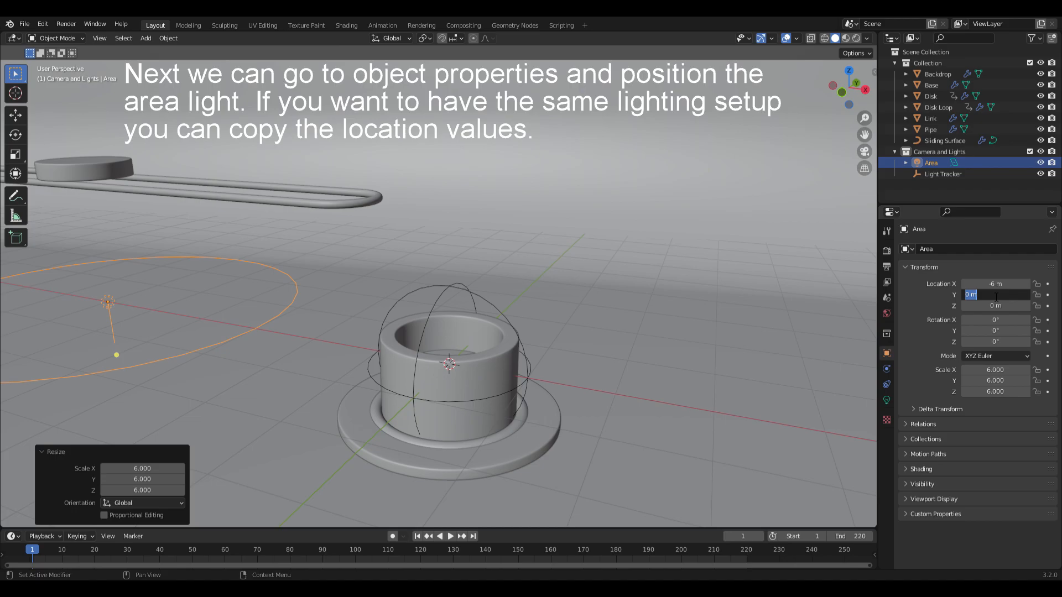
pyautogui.click(995, 306)
pyautogui.write('5')
pyautogui.press('Return')
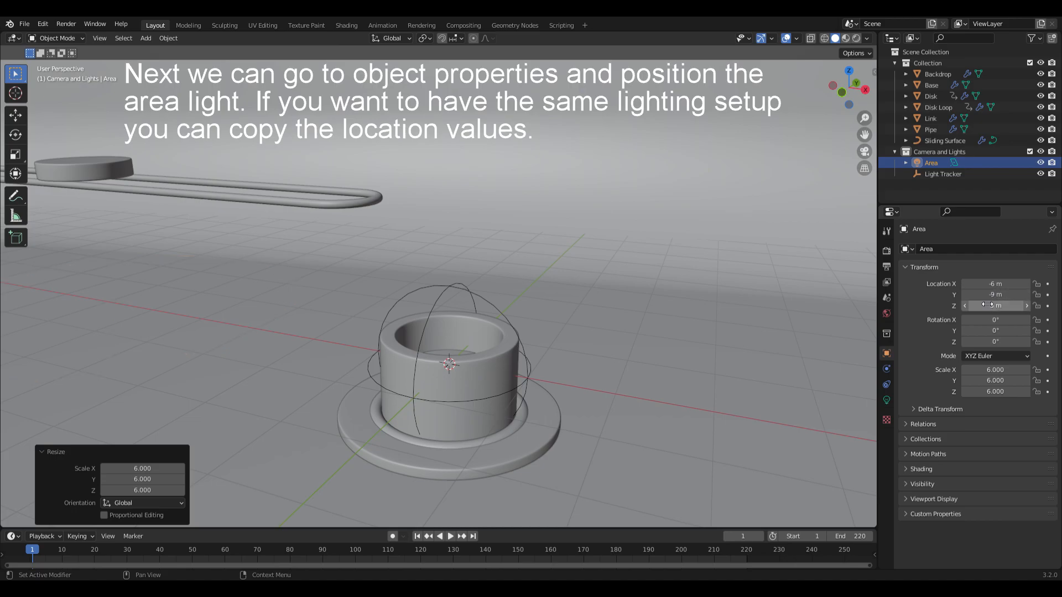
# - Add a Track To constraint to the area light with the Light Tracker empty as its target
pyautogui.scroll(-4, 639, 270)
pyautogui.keyDown('ctrl'); pyautogui.keyDown('alt'); pyautogui.moveTo(554, 316); pyautogui.dragTo(576, 327, button='middle'); pyautogui.keyUp('alt'); pyautogui.keyUp('ctrl')
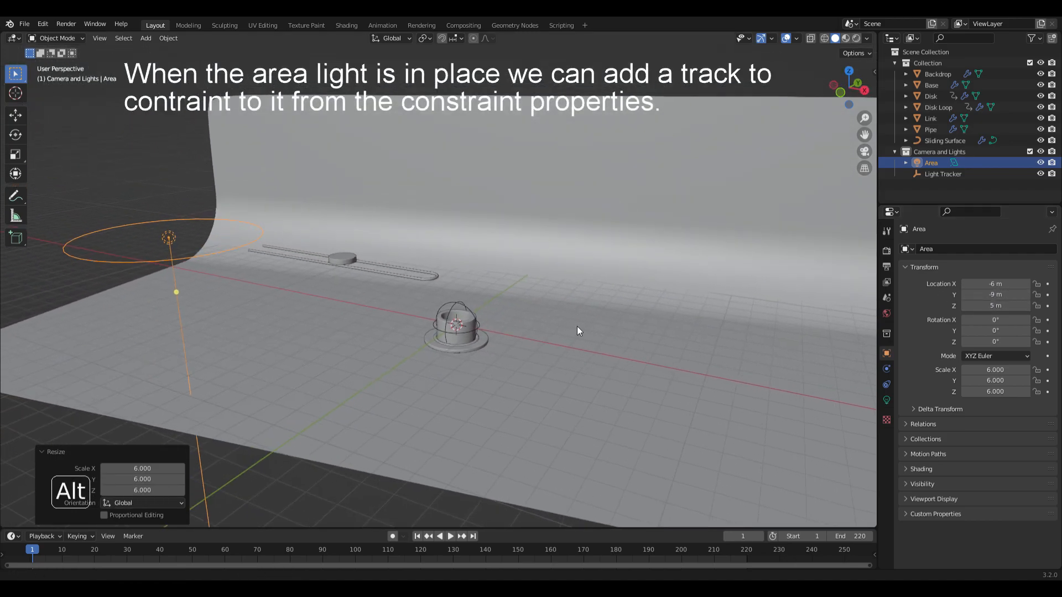
pyautogui.click(887, 383)
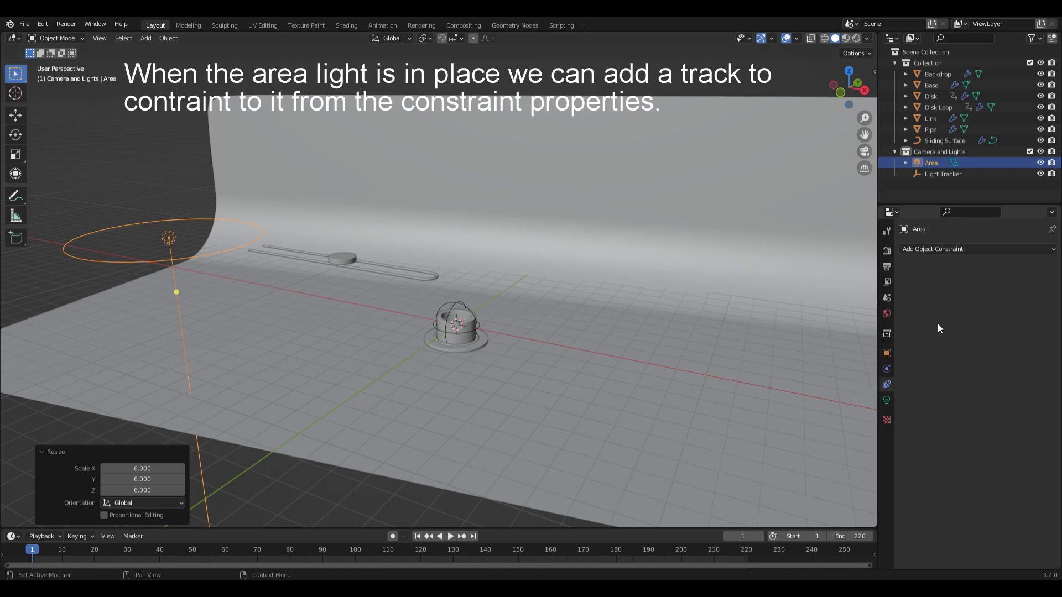
pyautogui.click(961, 249)
pyautogui.click(954, 330)
pyautogui.click(1035, 284)
pyautogui.click(456, 325)
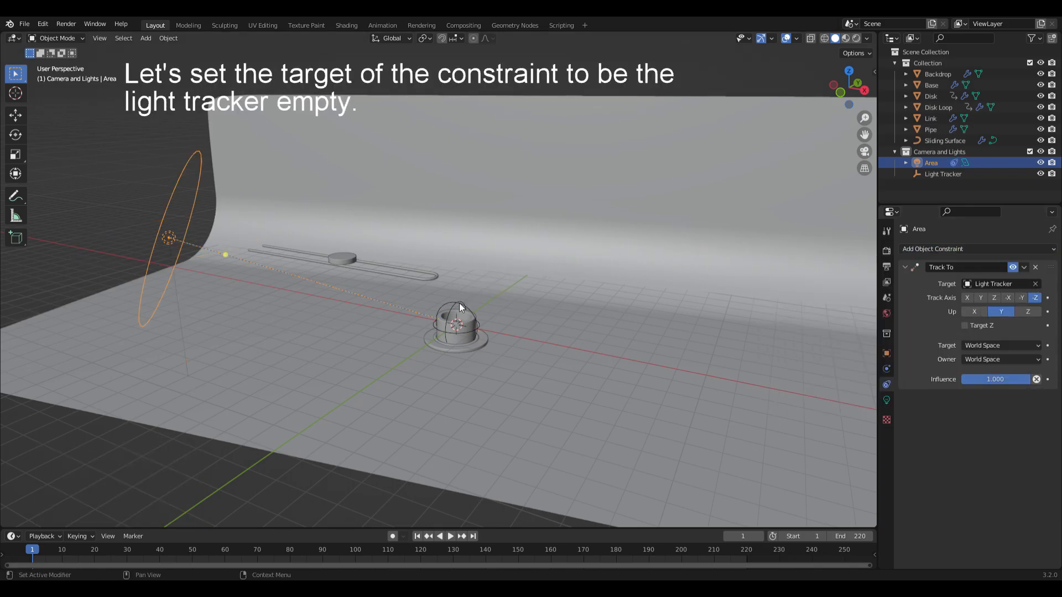
# - Duplicate the area light and position the copy at X 0 m, Y 0 m, Z 8 m
pyautogui.hotkey('shift', 'd')
pyautogui.click(524, 231)
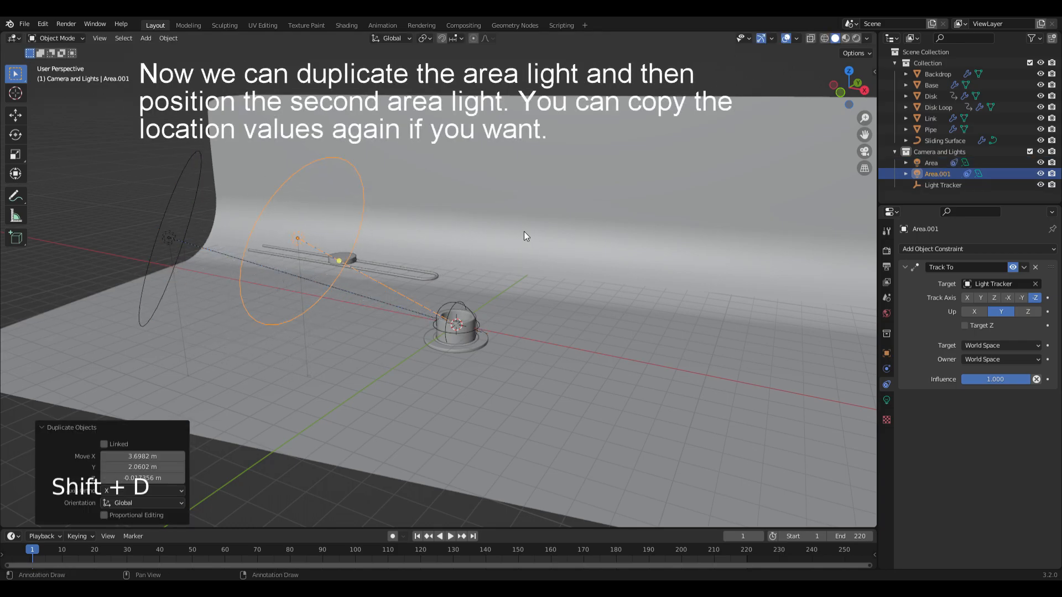
pyautogui.click(887, 353)
pyautogui.moveTo(995, 284); pyautogui.dragTo(995, 294)
pyautogui.write('0')
pyautogui.press('Return')
pyautogui.click(999, 305)
pyautogui.write('8')
pyautogui.press('Return')
# - Examine the lighting on the pipe and disk in rendered shading, including at frame 100, and return to solid shading
pyautogui.moveTo(553, 274)
pyautogui.mouseDown(button='middle')
pyautogui.moveTo(569, 277)
pyautogui.moveTo(542, 258)
pyautogui.mouseUp(button='middle')
pyautogui.scroll(6, 573, 347)
pyautogui.press('z')
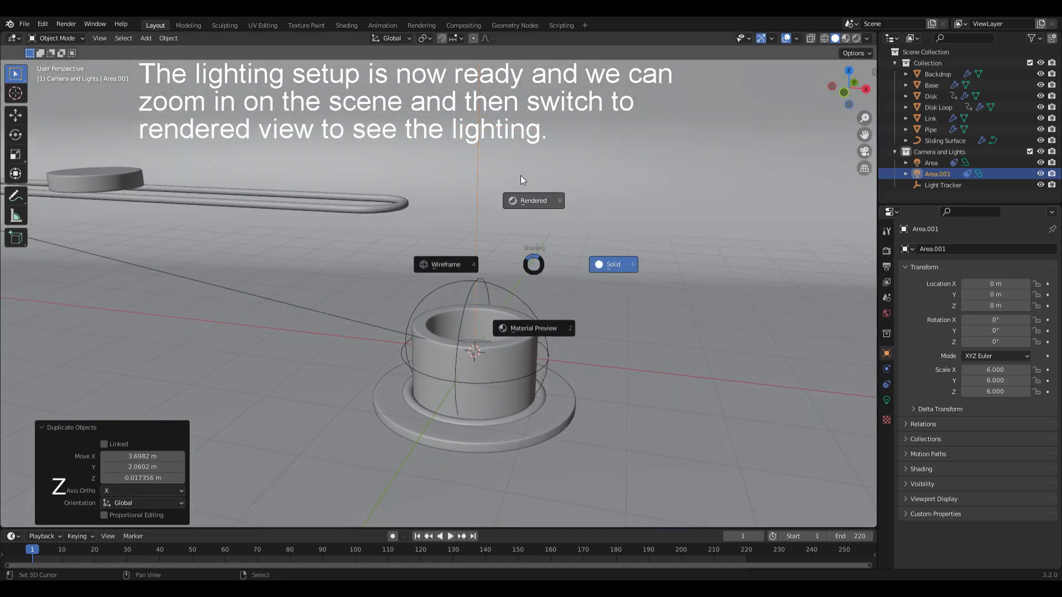
pyautogui.click(520, 174)
pyautogui.moveTo(513, 201)
pyautogui.keyDown('alt'); pyautogui.keyDown('shift'); pyautogui.mouseDown(button='middle')
pyautogui.moveTo(532, 209)
pyautogui.moveTo(513, 213)
pyautogui.mouseUp(button='middle'); pyautogui.keyUp('shift'); pyautogui.keyUp('alt')
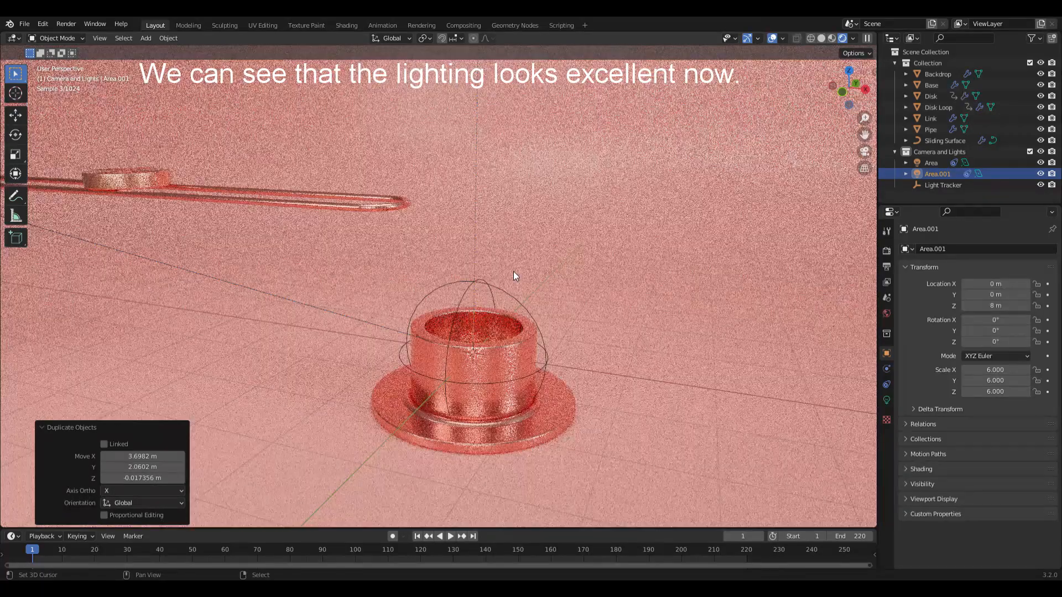
pyautogui.click(356, 552)
pyautogui.keyDown('alt'); pyautogui.keyDown('shift'); pyautogui.moveTo(528, 269); pyautogui.dragTo(512, 262, button='middle'); pyautogui.keyUp('shift'); pyautogui.keyUp('alt')
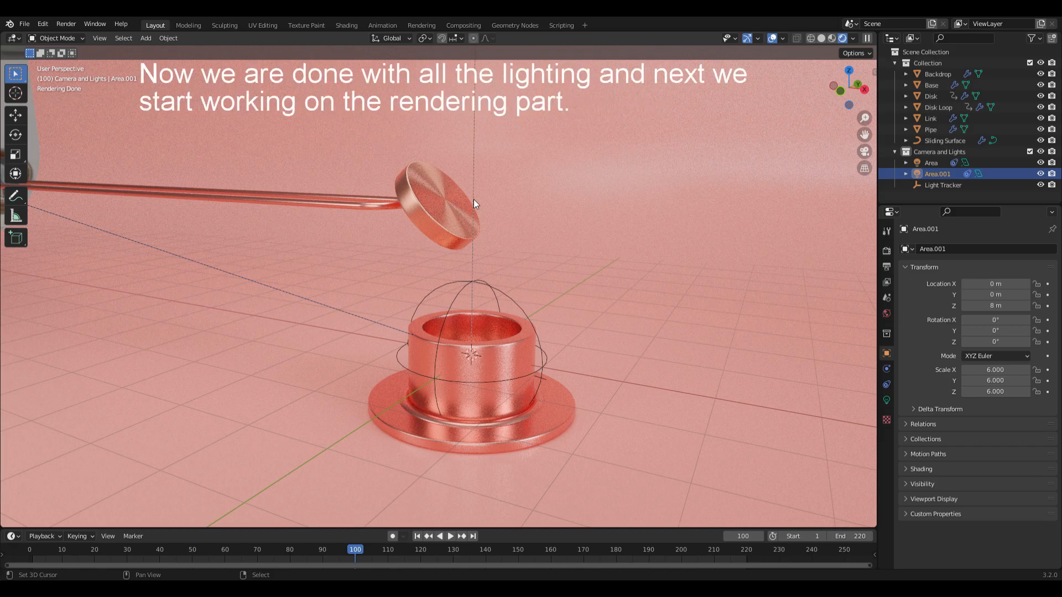
pyautogui.press('z')
pyautogui.click(699, 277)
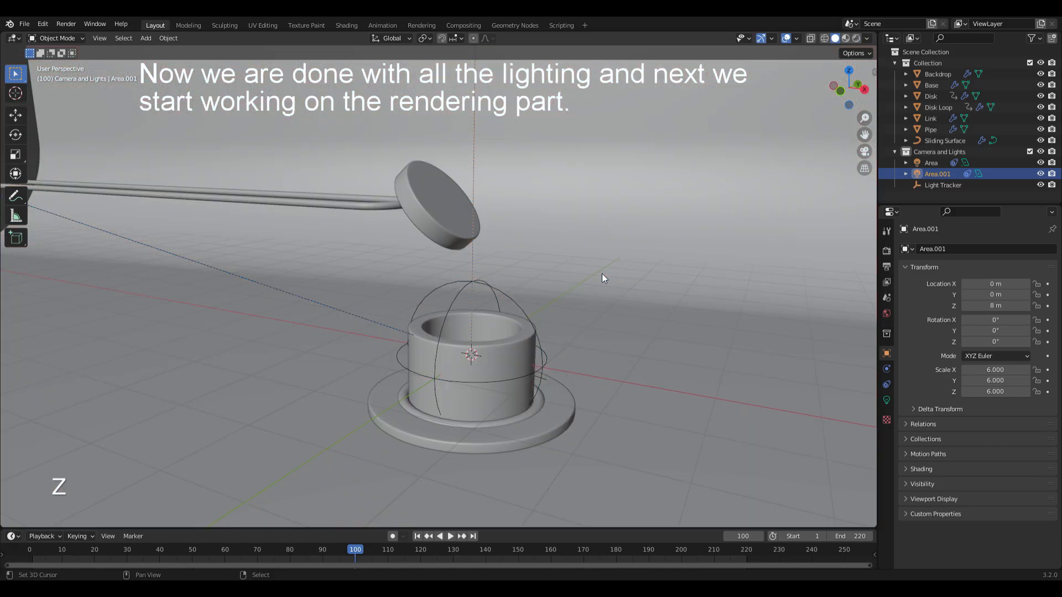
# - Add a camera and align it to the current view
pyautogui.hotkey('shift', 'a')
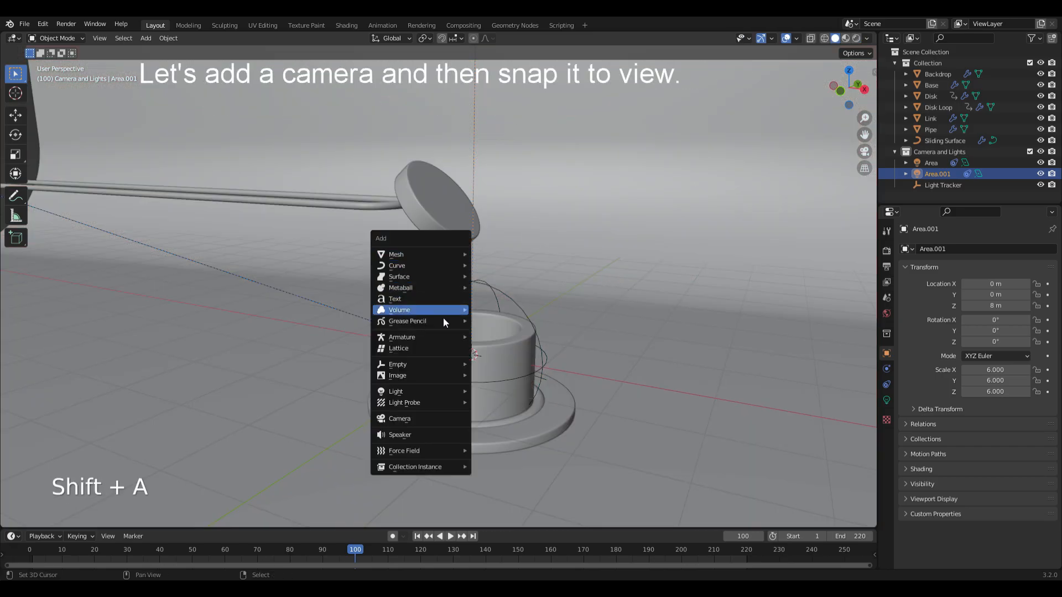
pyautogui.click(423, 416)
pyautogui.press('ctrl+alt+KP_0')
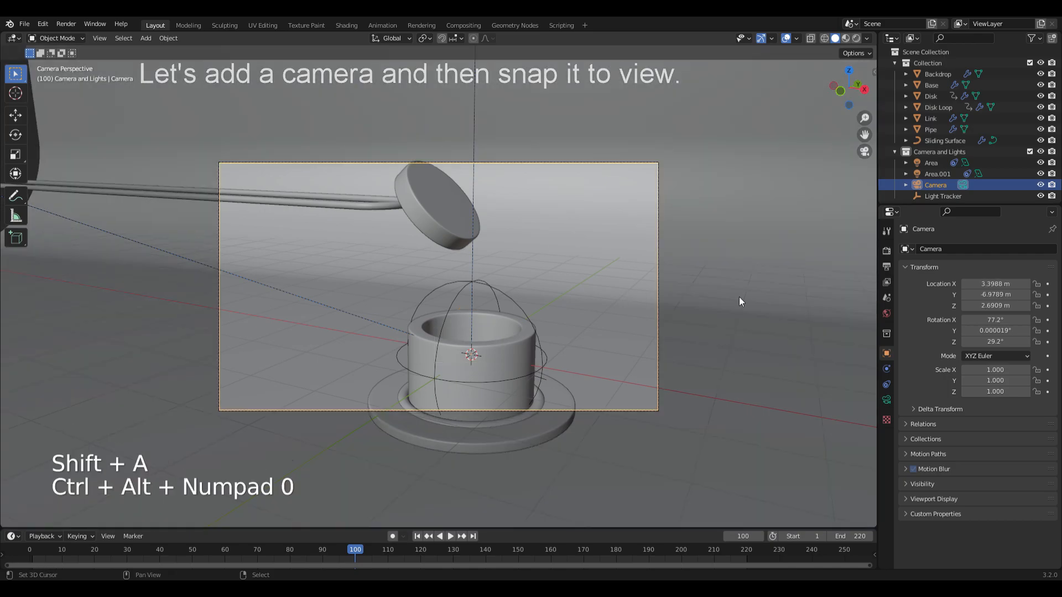
# - Set the camera's location to X 7 m, Y -19.2 m, Z 4.8 m
pyautogui.click(992, 287)
pyautogui.write('7')
pyautogui.press('Return')
pyautogui.click(994, 295)
pyautogui.write('-19.2')
pyautogui.press('Return')
pyautogui.click(993, 305)
pyautogui.write('4.8')
pyautogui.press('Return')
# - Set the camera's rotation to X 79.5°, Y 0°, Z 20°
pyautogui.click(996, 321)
pyautogui.write('.5')
pyautogui.press('Tab')
pyautogui.write('0')
pyautogui.press('Tab')
pyautogui.write('2')
pyautogui.press('Return')
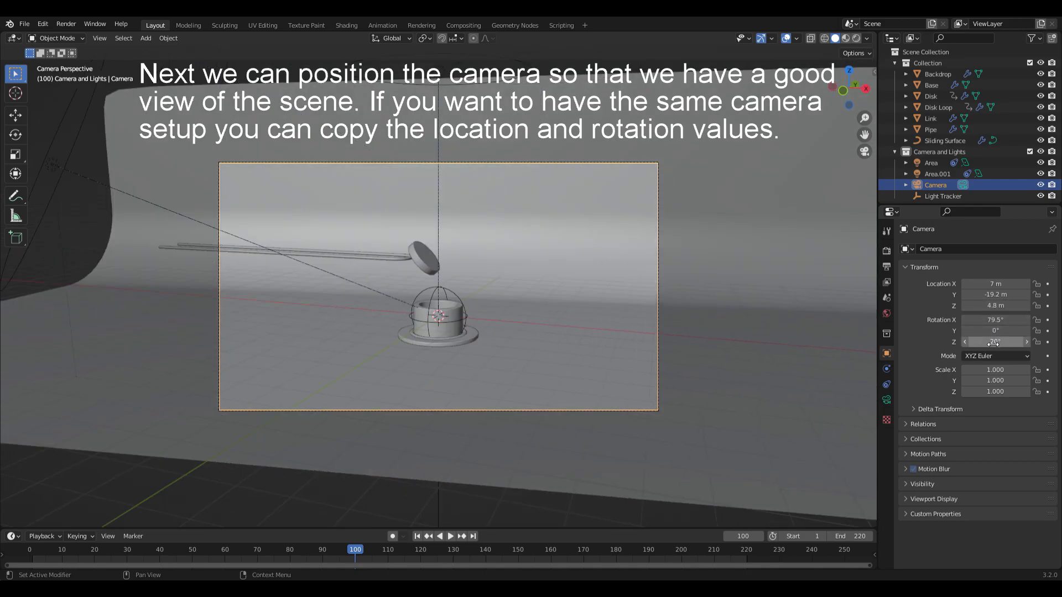
# - Set the camera's focal length to 100 mm and enlarge the camera frame in the viewport
pyautogui.click(886, 399)
pyautogui.click(994, 305)
pyautogui.write('10')
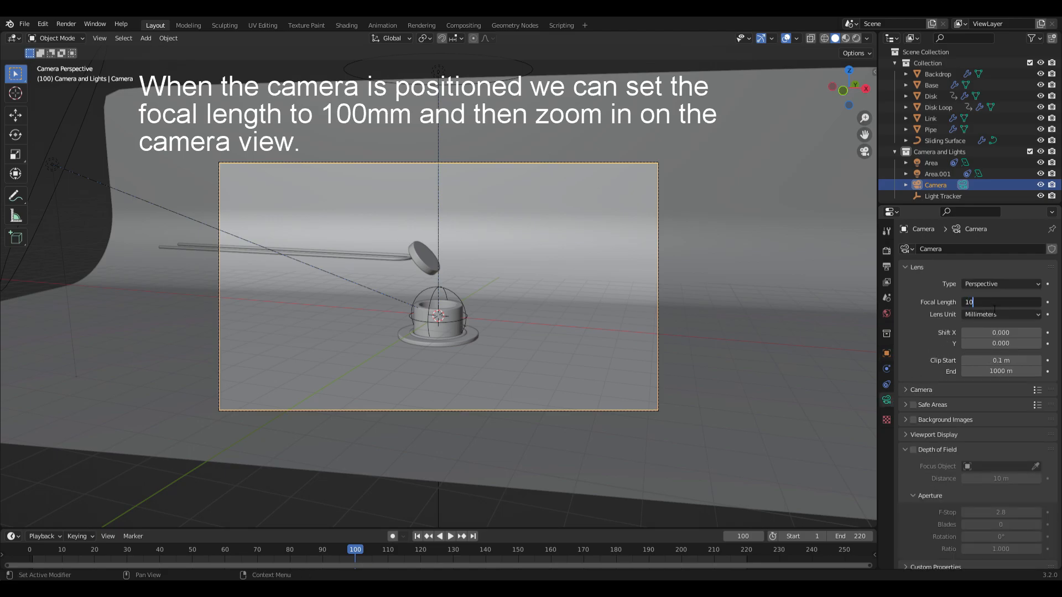
pyautogui.write('0')
pyautogui.press('Return')
pyautogui.scroll(3, 674, 243)
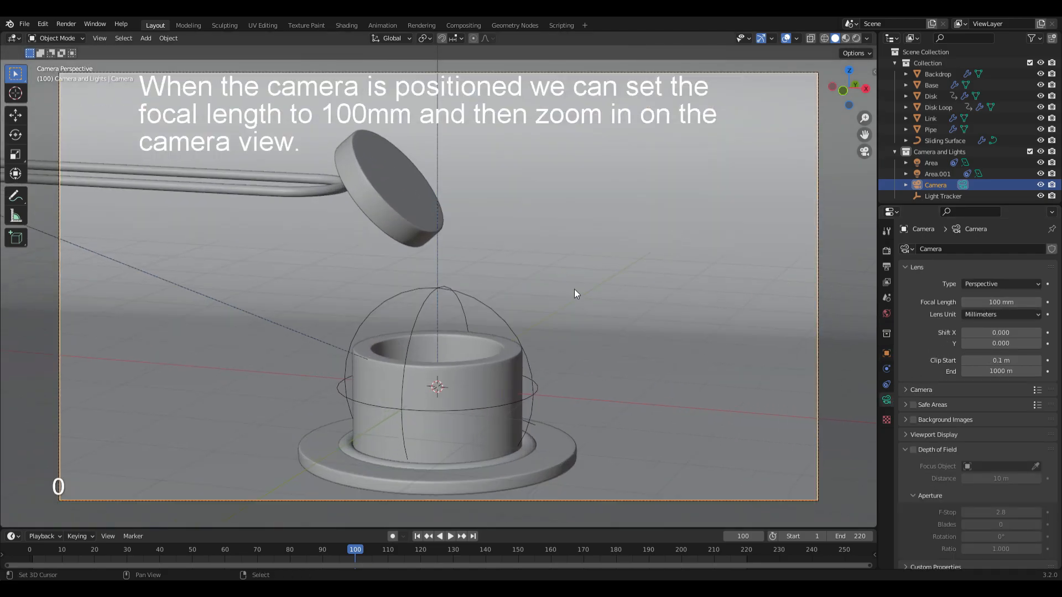
# - Turn off the final render's noise threshold and set its samples to 128
pyautogui.click(886, 252)
pyautogui.click(969, 399)
pyautogui.click(998, 415)
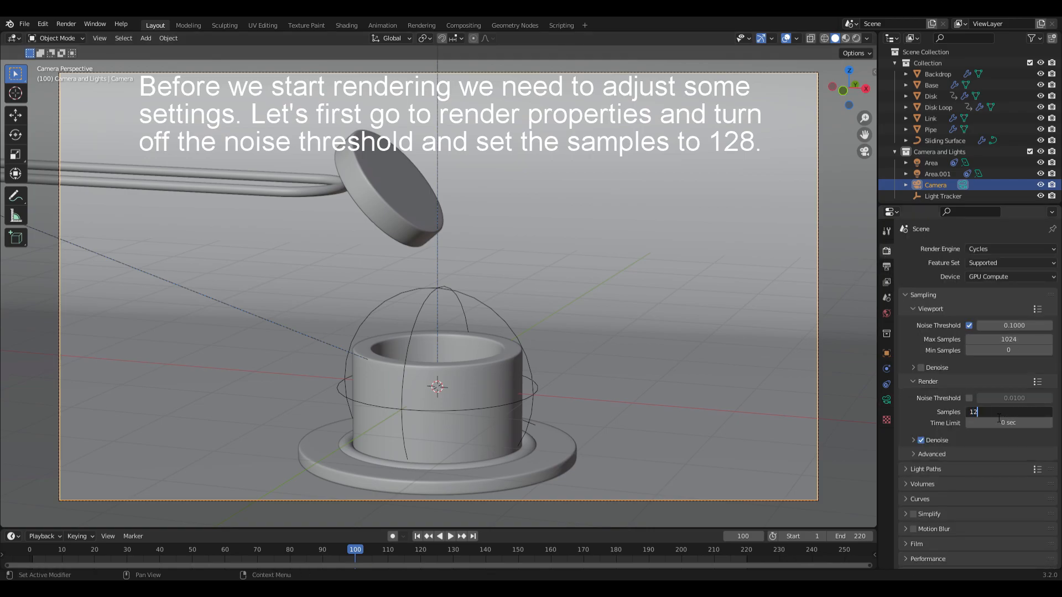
pyautogui.press('Return')
# - Set the output path to D:\Image Sequence\ and render the animation as PNG frames
pyautogui.click(887, 267)
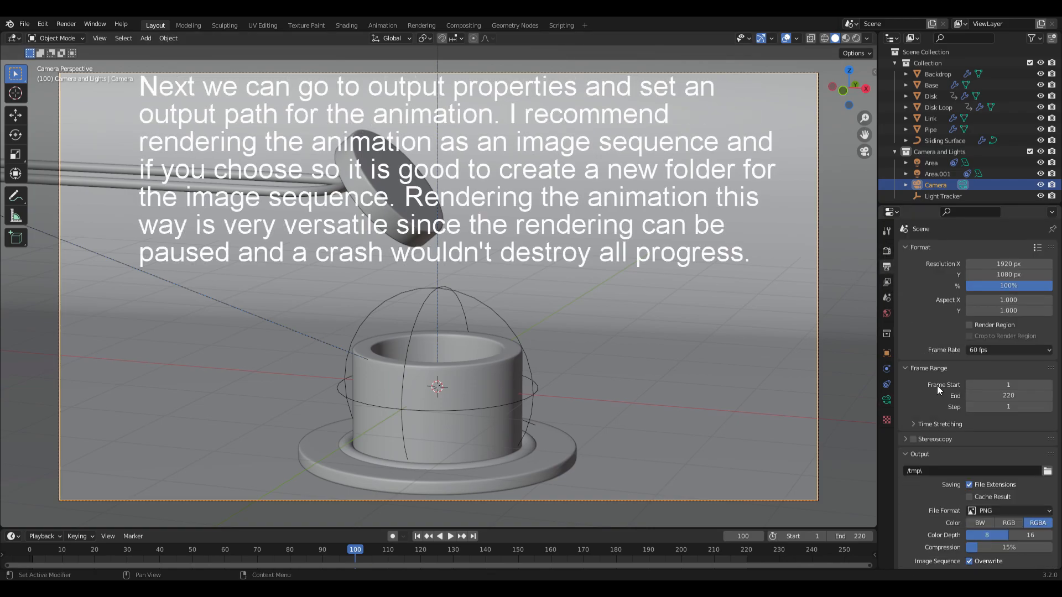
pyautogui.click(1047, 471)
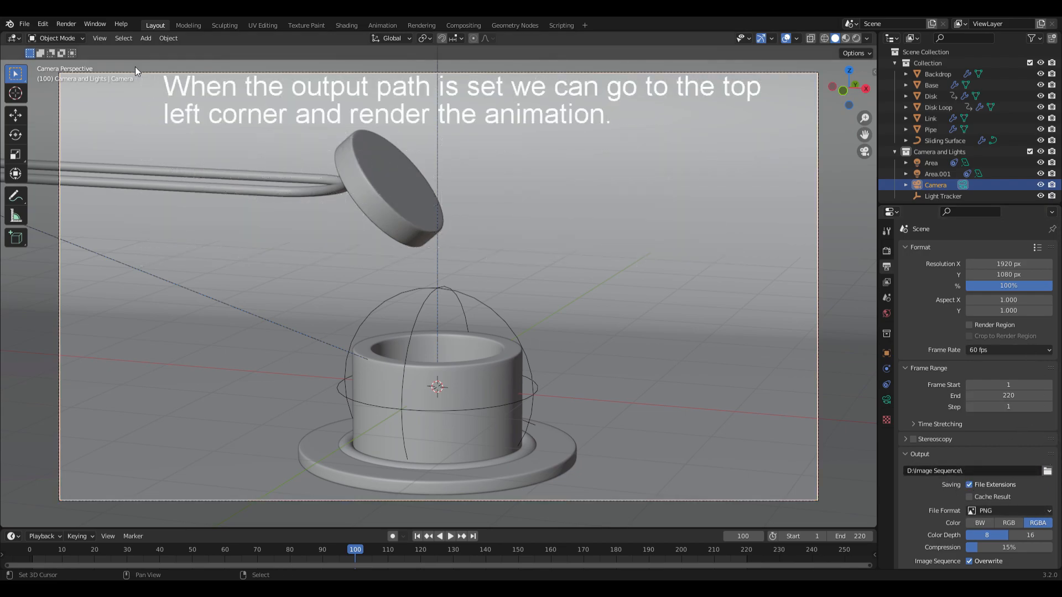
pyautogui.click(65, 24)
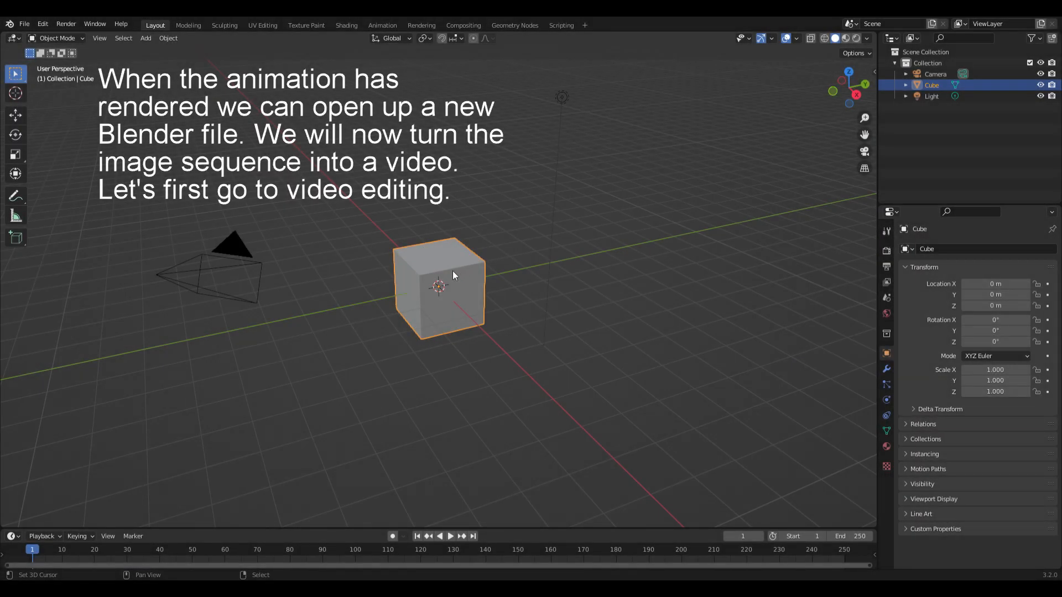
# - In a new file, add a Video Editing workspace and import the rendered image sequence as a strip
pyautogui.click(584, 25)
pyautogui.moveTo(553, 90)
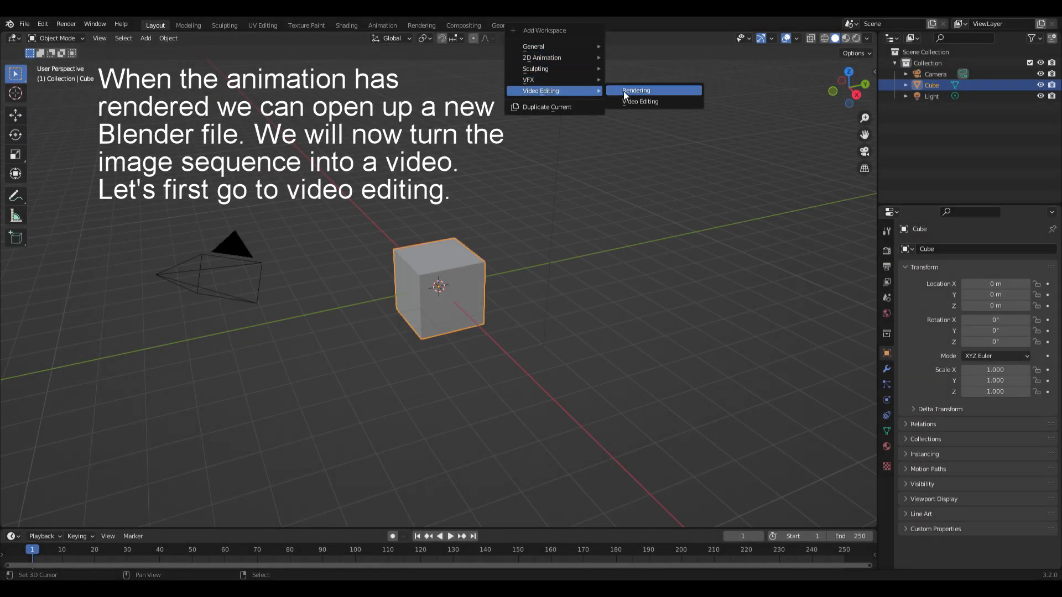
pyautogui.click(642, 101)
pyautogui.click(192, 295)
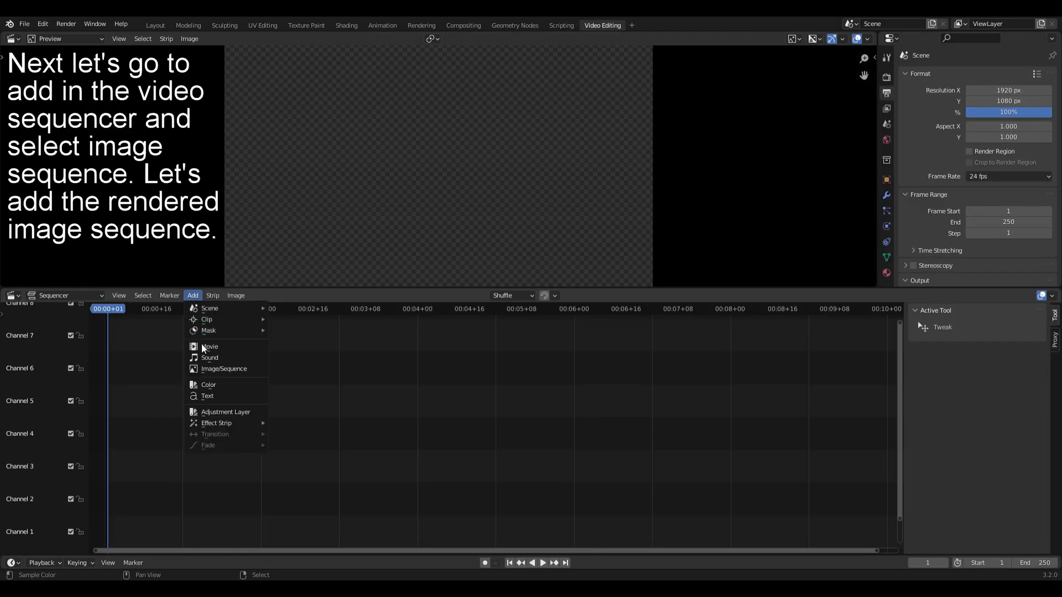
pyautogui.click(217, 370)
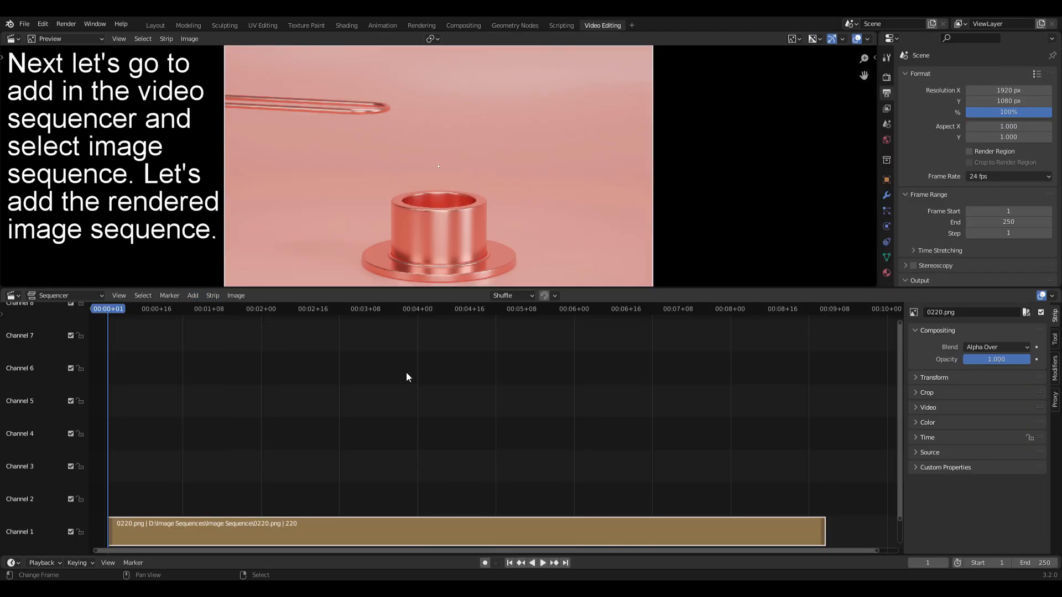
# - Enable Reverse Frames on the image sequence strip, check its playback and return to the first frame
pyautogui.moveTo(406, 373); pyautogui.dragTo(515, 369)
pyautogui.hotkey('shift', 'Left')
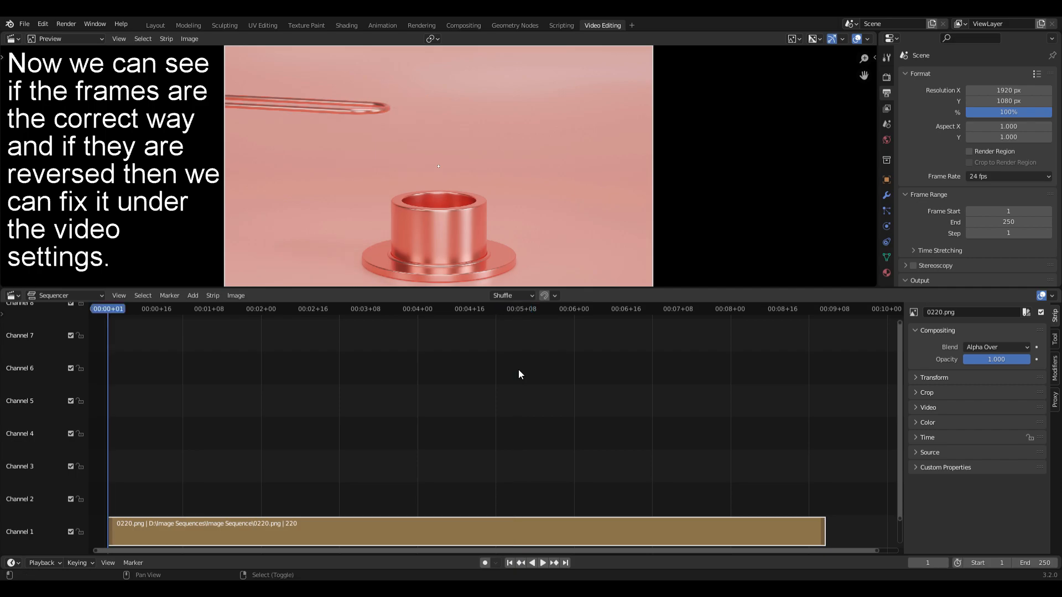
pyautogui.click(916, 409)
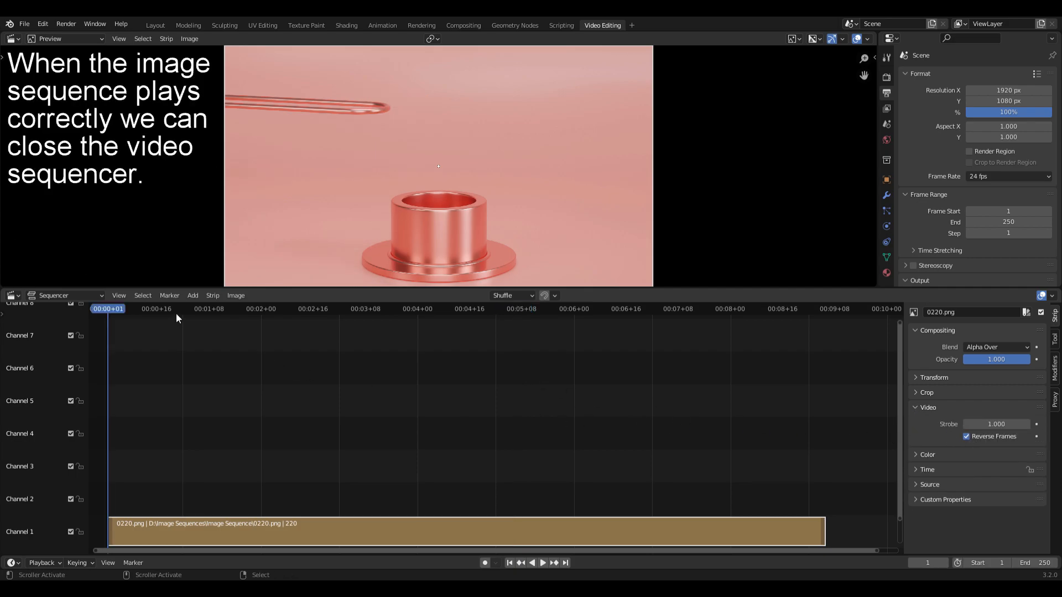
pyautogui.press('space')
pyautogui.press('space')
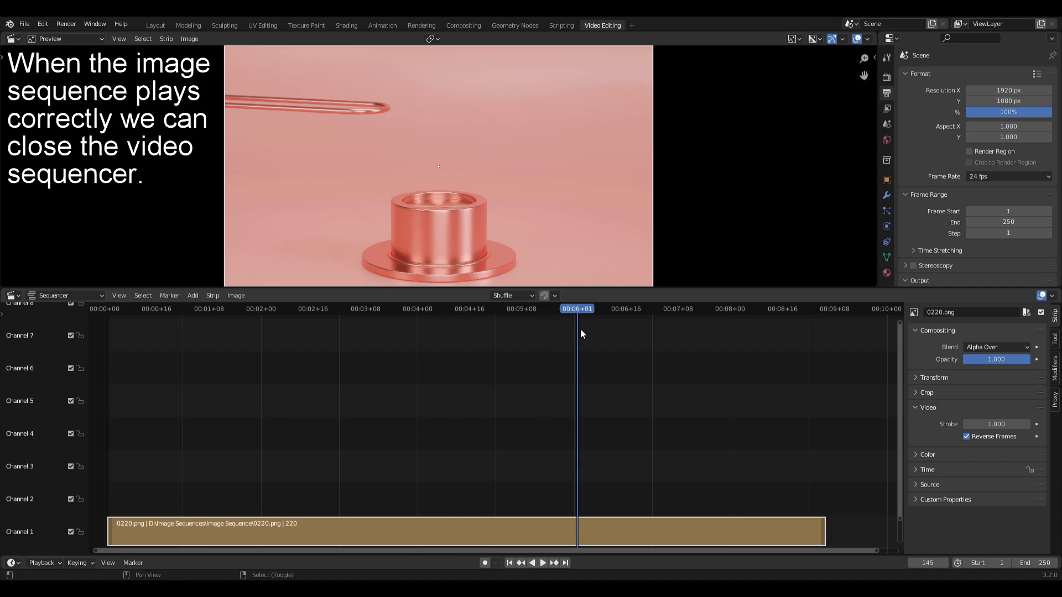
pyautogui.hotkey('shift', 'Left')
# - Collapse the sequencer area, then set the frame rate to 60 fps and the end frame to 220
pyautogui.moveTo(608, 290); pyautogui.dragTo(575, 536)
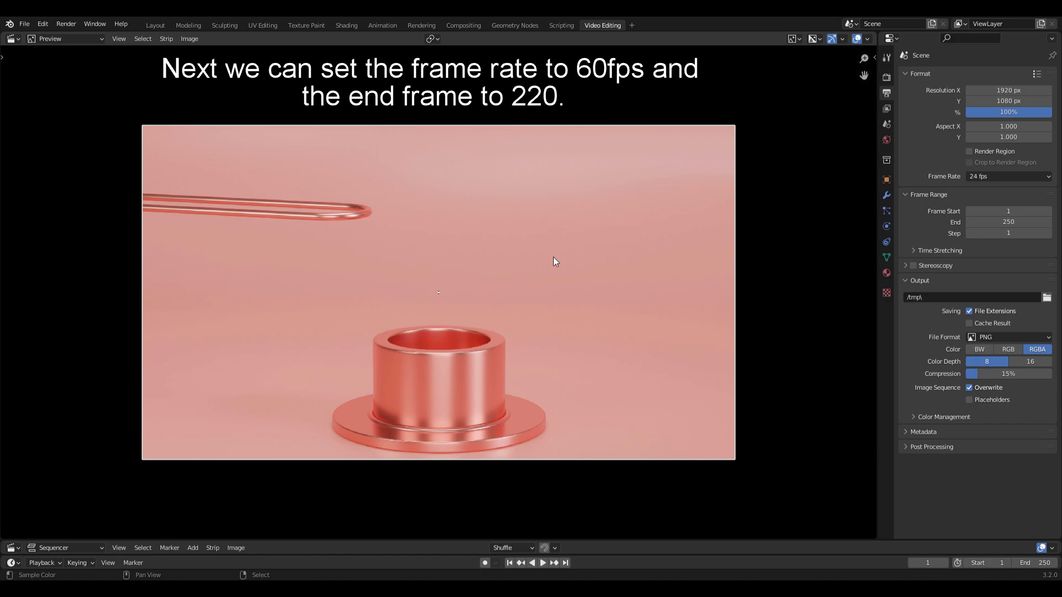
pyautogui.click(997, 175)
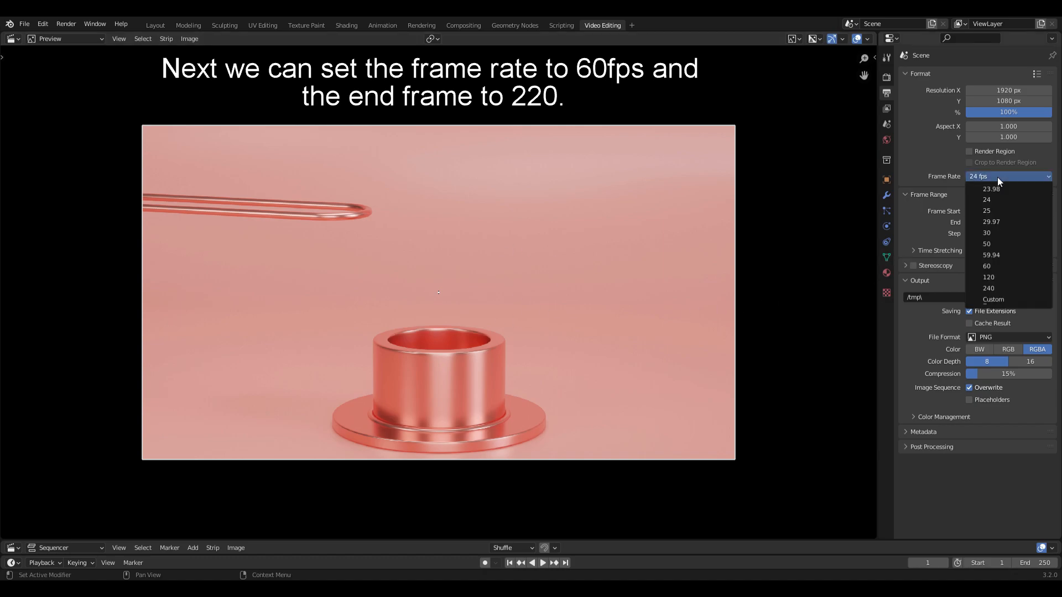
pyautogui.click(995, 270)
pyautogui.click(1008, 223)
pyautogui.press('Return')
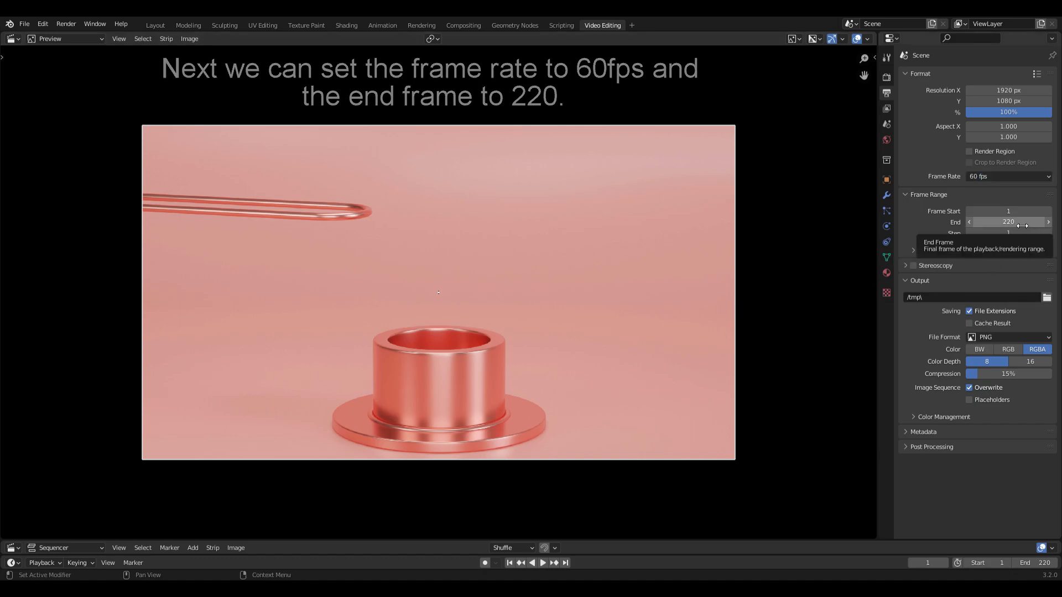
# - Set the output format to FFmpeg Video with an MPEG-4 container and Perceptually Lossless output quality
pyautogui.click(1010, 337)
pyautogui.click(1021, 390)
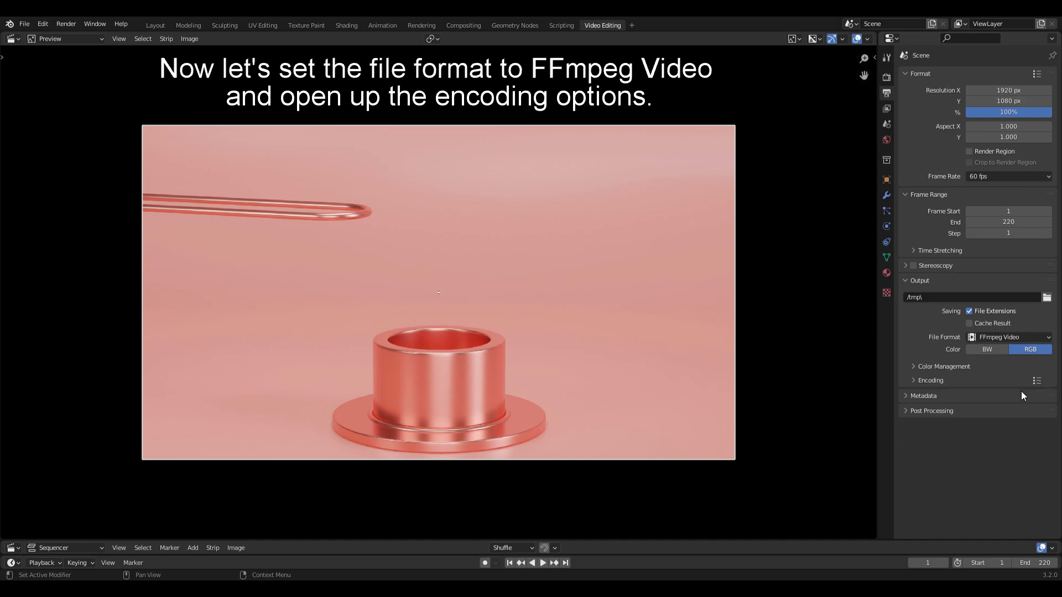
pyautogui.click(950, 380)
pyautogui.click(987, 396)
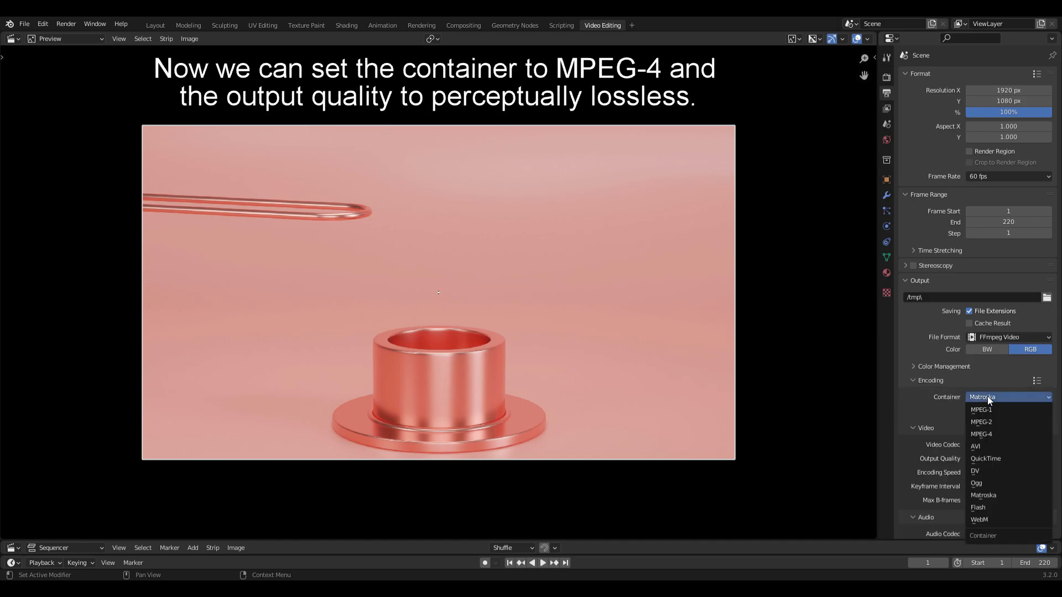
pyautogui.click(988, 431)
pyautogui.click(993, 459)
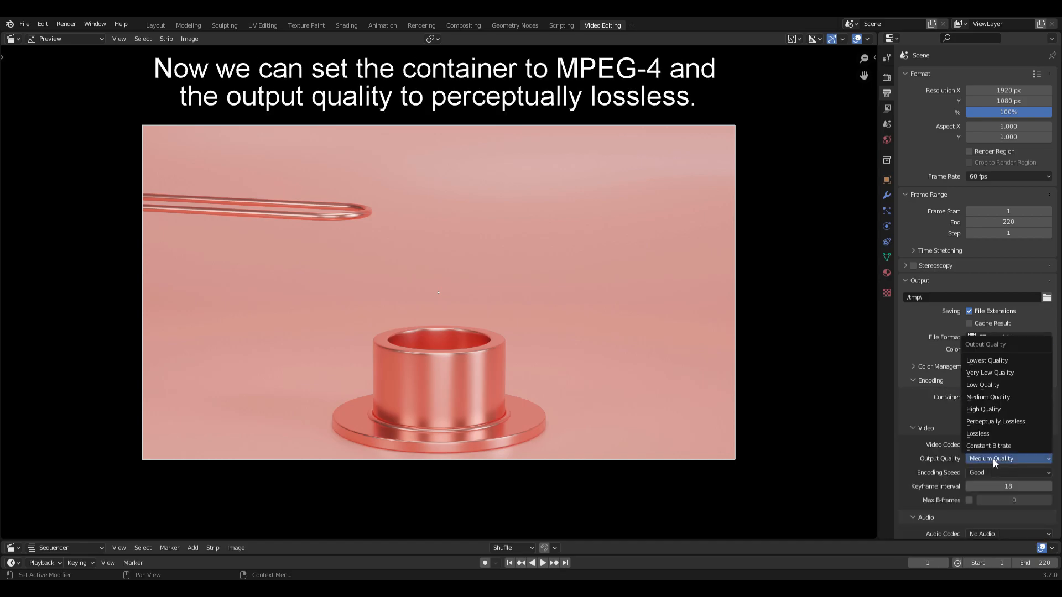
pyautogui.click(1001, 420)
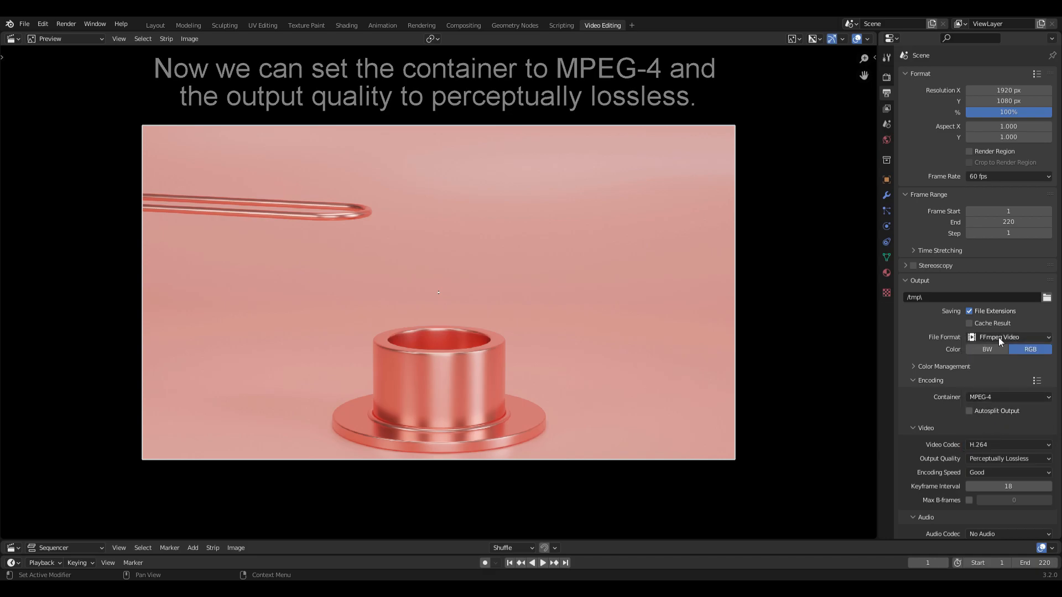
# - Set the output path to D:\Final Animation\ and render the final animation
pyautogui.click(1047, 299)
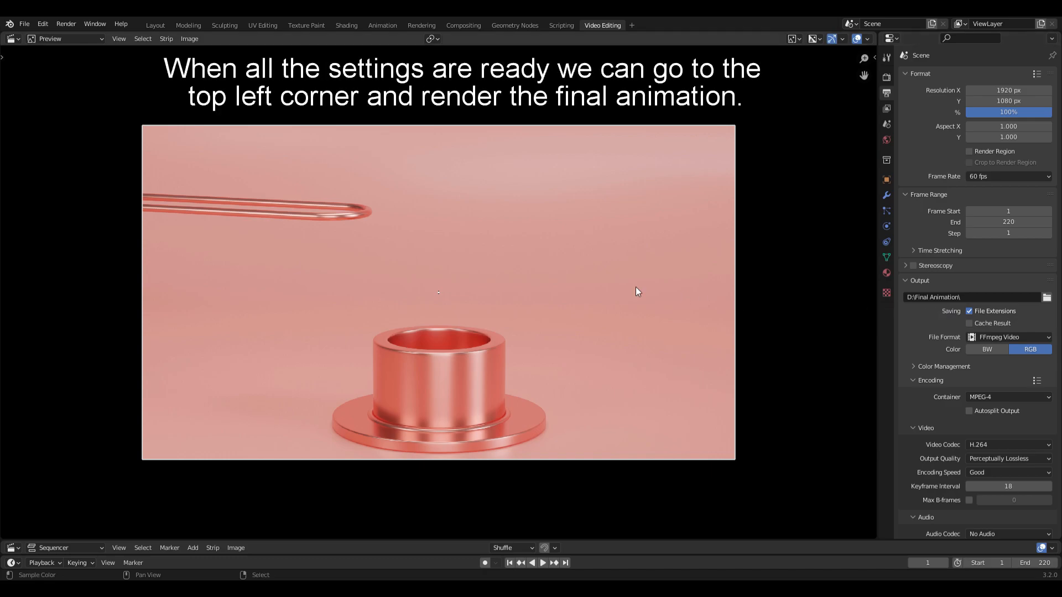
pyautogui.click(68, 23)
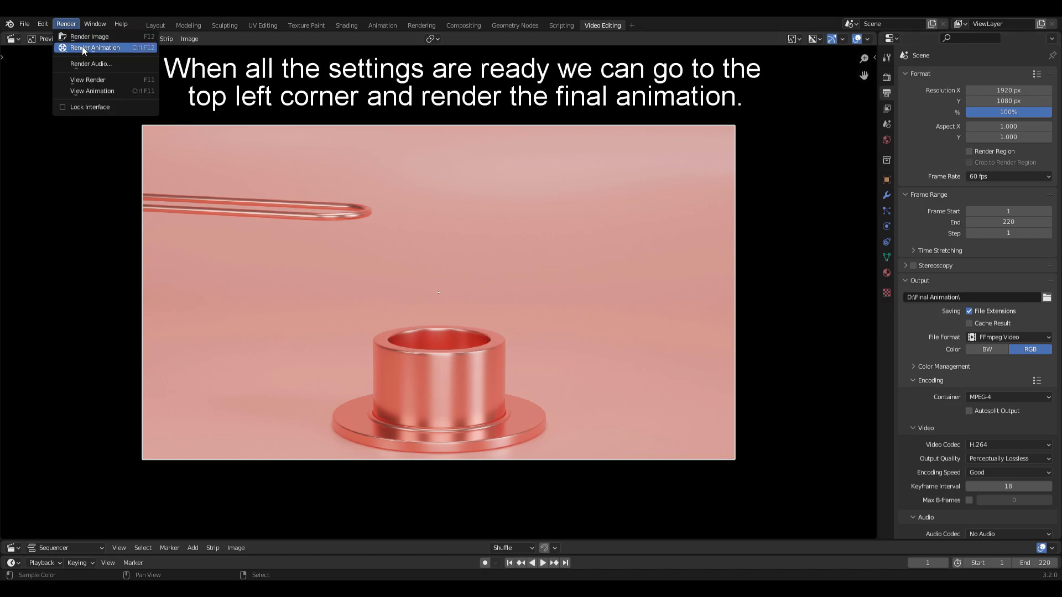